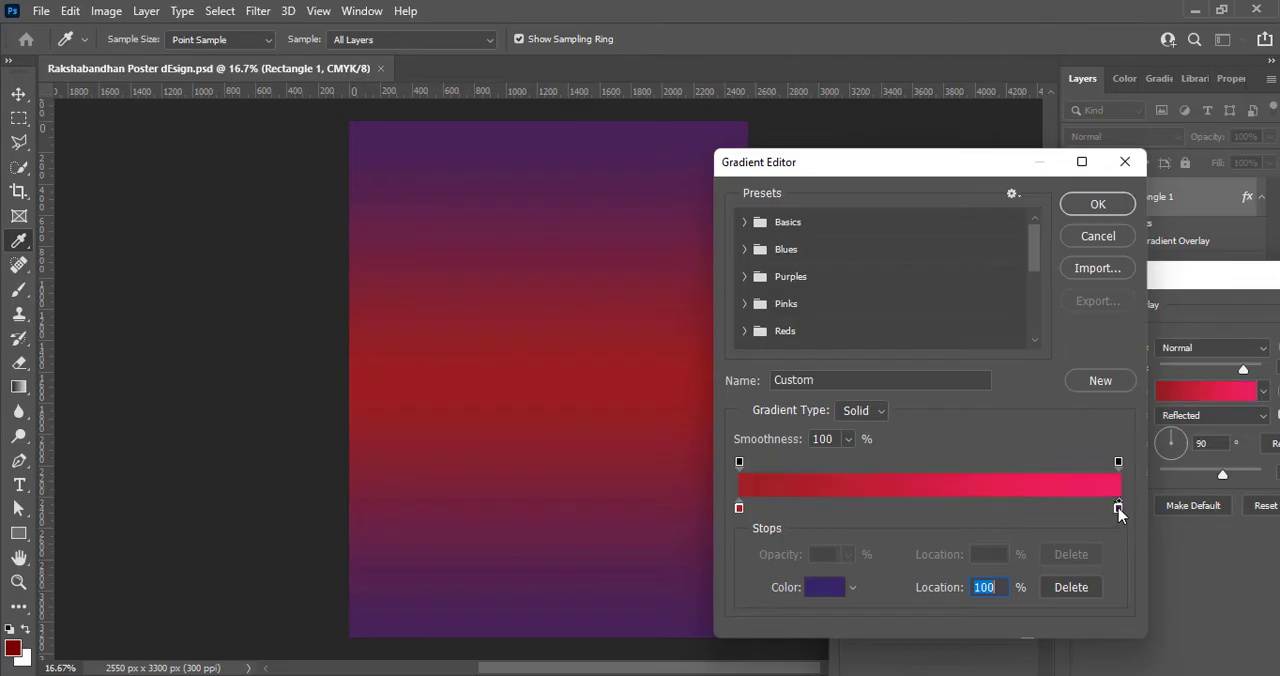
- Change the gradient's end colour stop to dark red #5d0000
left_click(997, 586)
left_click_drag(977, 522, 975, 503)
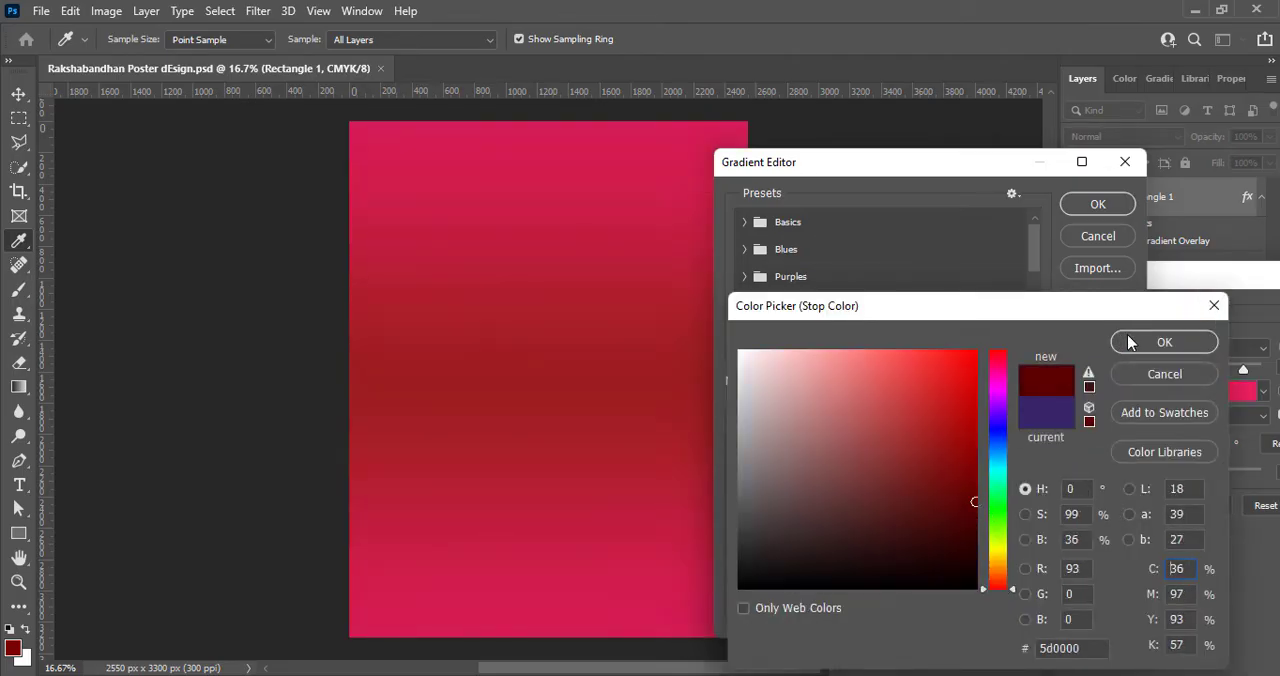
left_click(1130, 343)
left_click(739, 508)
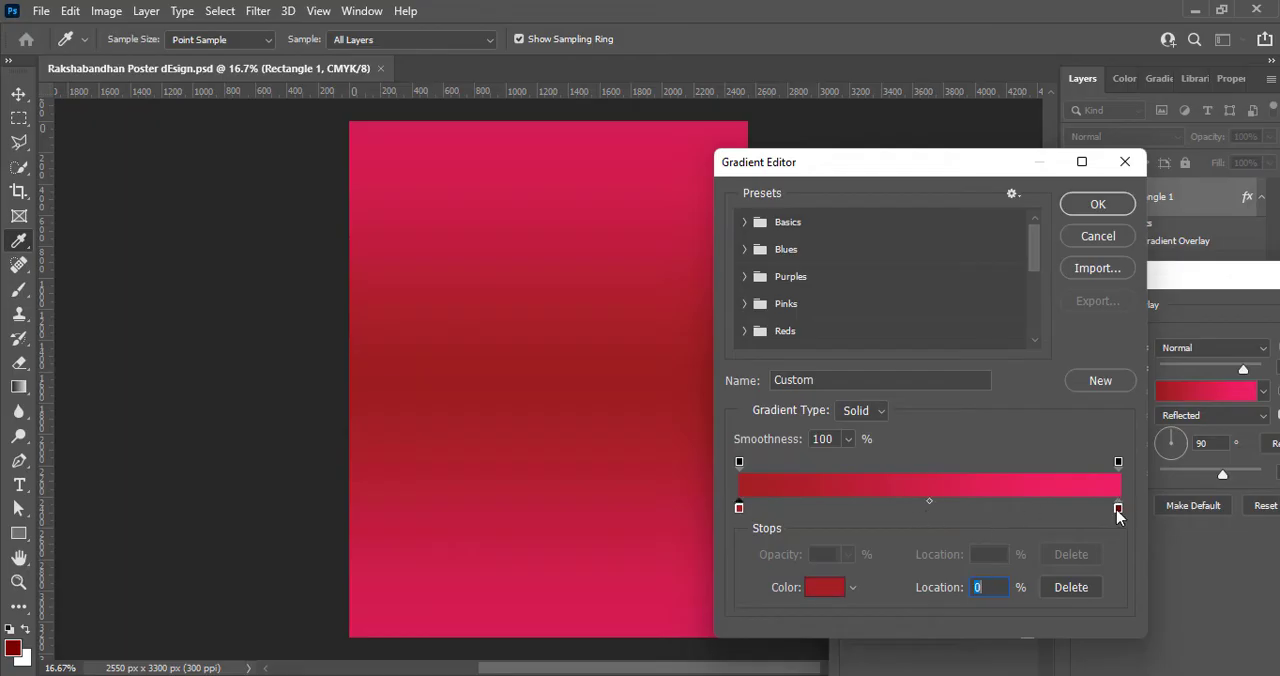
left_click(1118, 463)
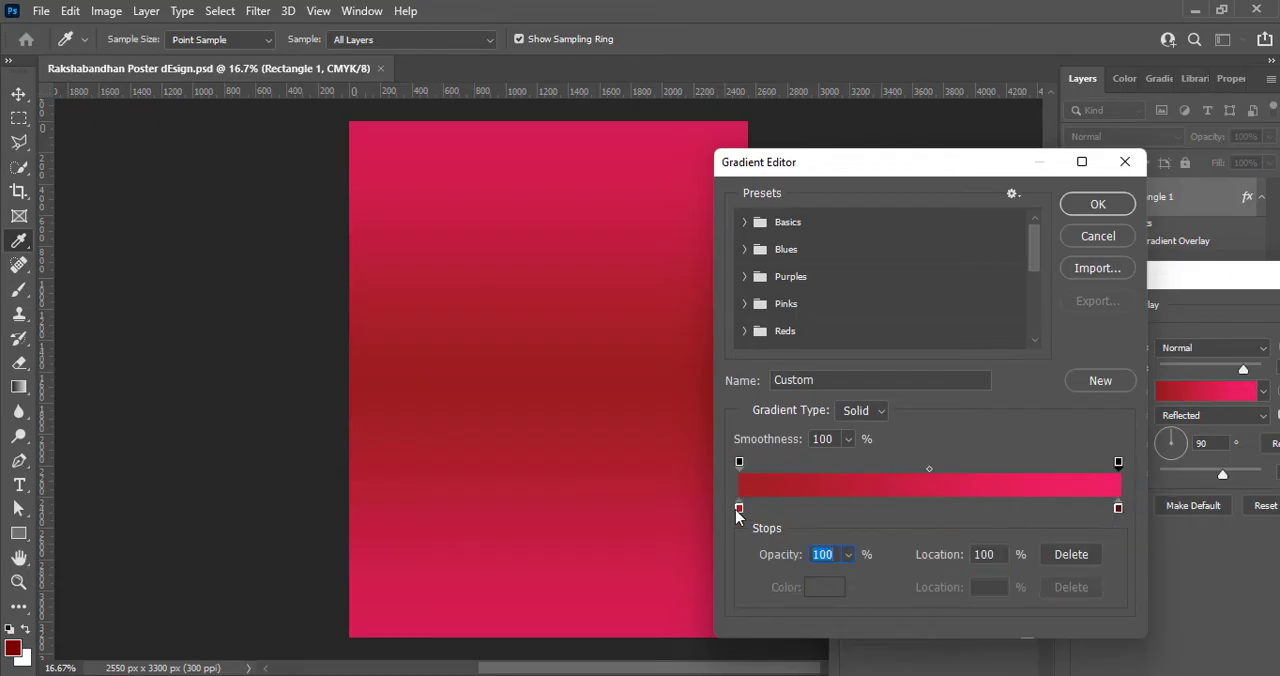
left_click(931, 509)
left_click_drag(931, 509, 953, 514)
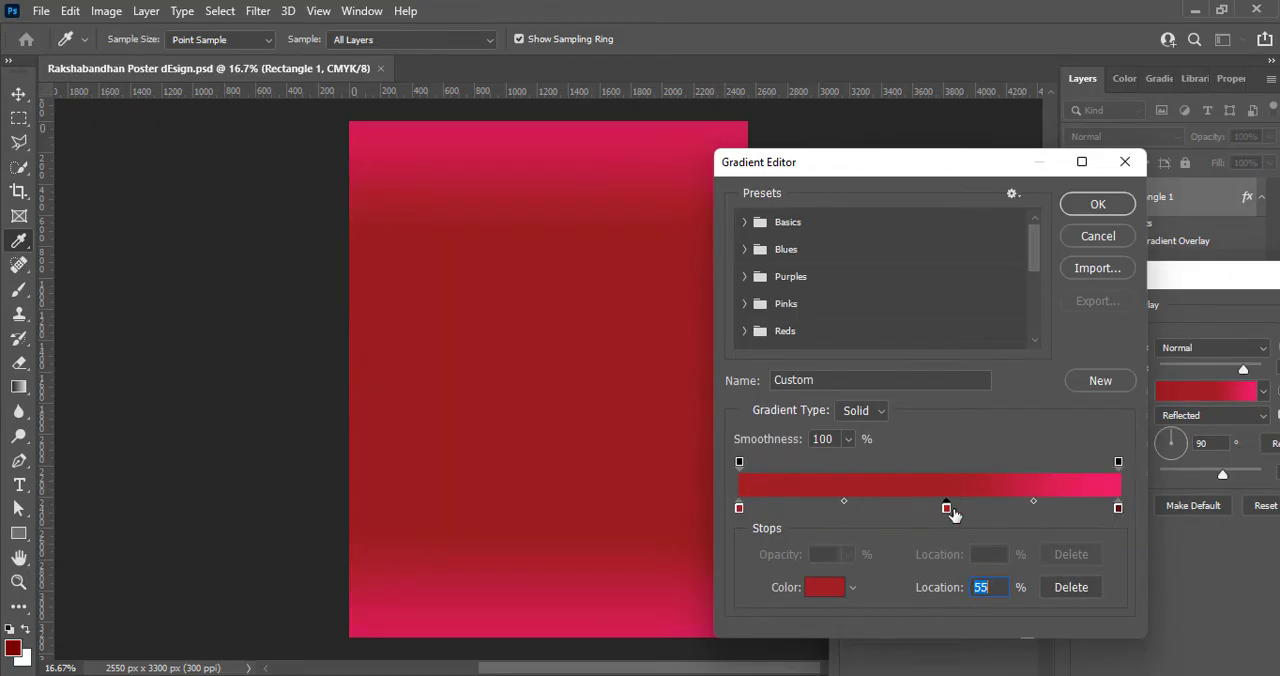
left_click_drag(843, 507, 749, 502)
left_click_drag(948, 512, 735, 509)
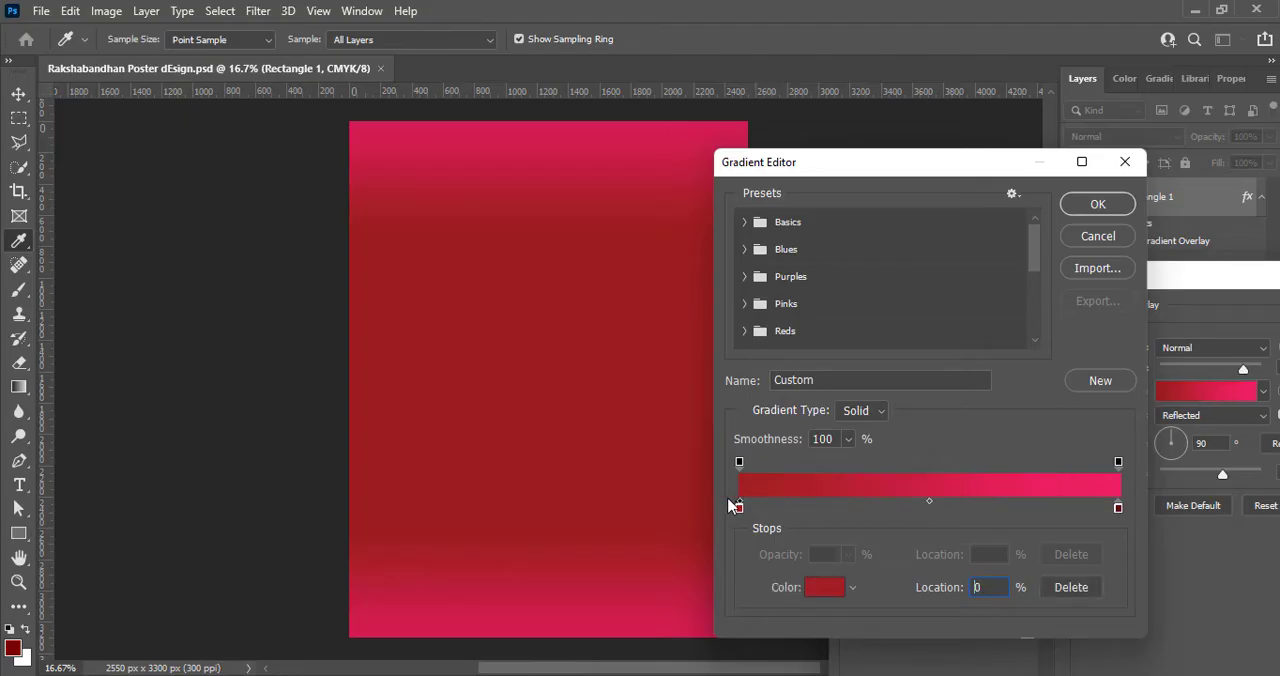
double_click(1118, 508)
left_click(1214, 305)
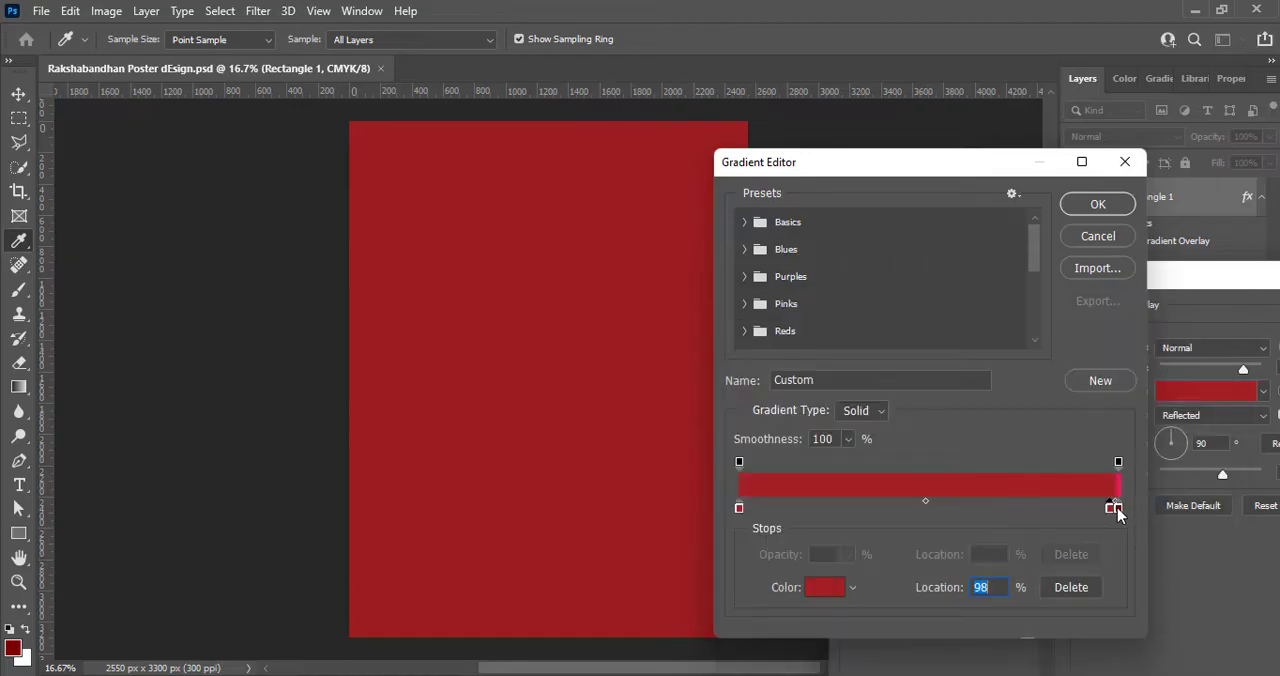
- Recolour the stop at the 100% end of the gradient to a very dark red
double_click(1117, 508)
left_click(974, 520)
left_click(1198, 339)
- Remove the extra red colour stop between the gradient's two end stops
left_click_drag(1110, 512, 758, 478)
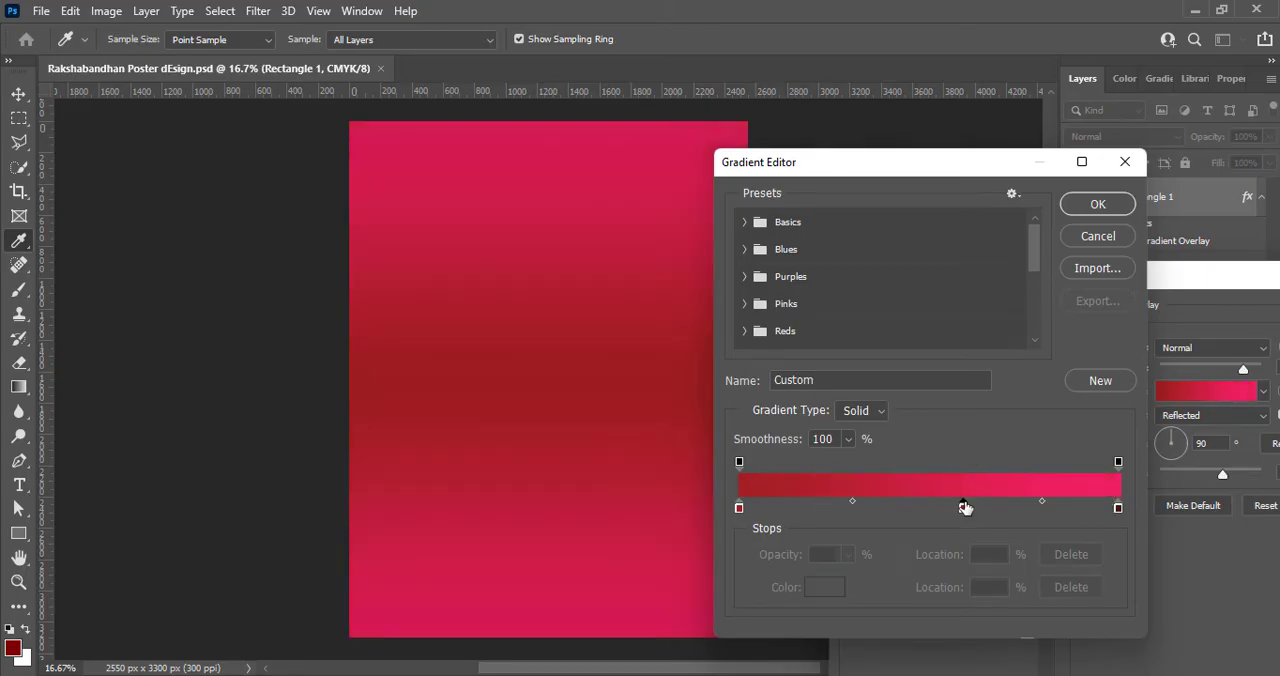
left_click(963, 507)
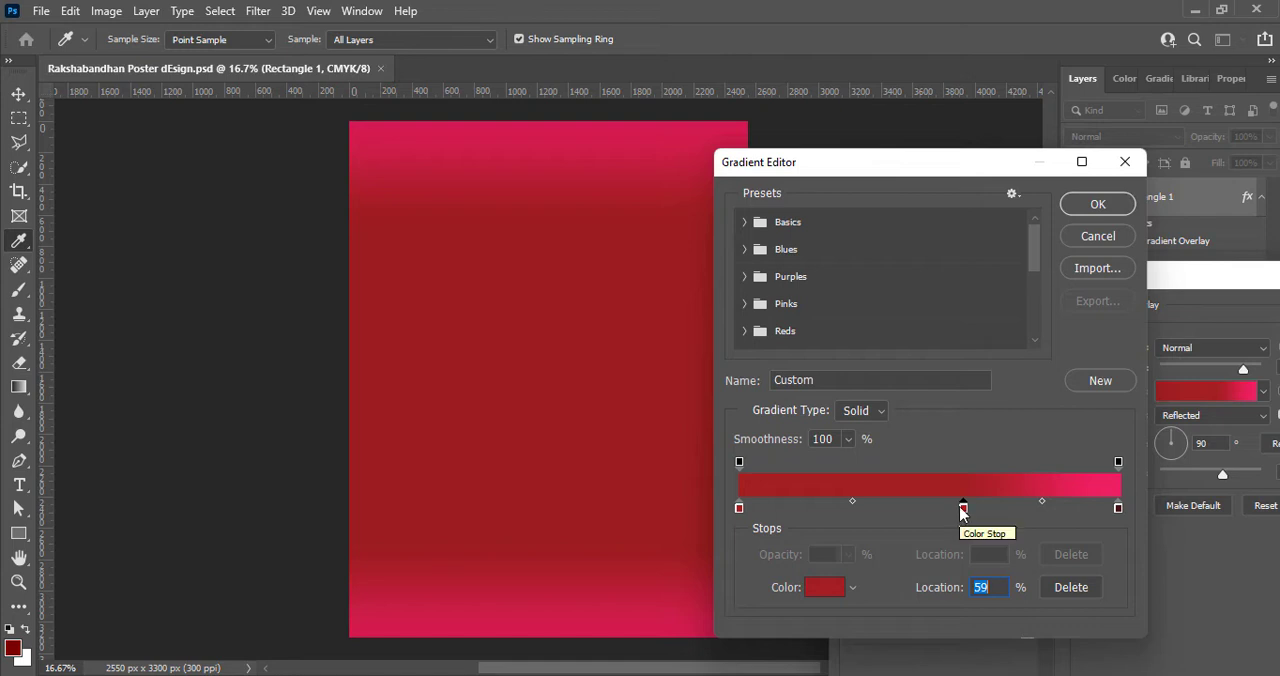
key("Delete")
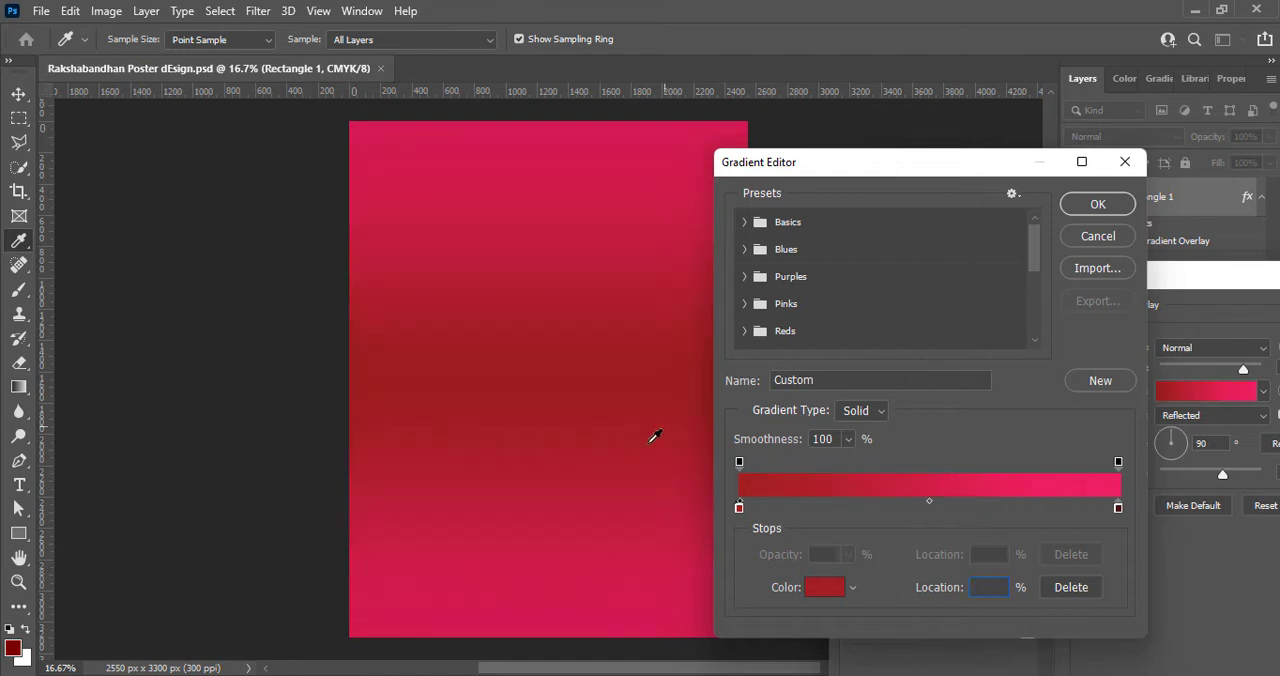
left_click(1118, 507)
- Set the gradient's start stop to a saturated bright red, shift the colour midpoint slightly toward it and accept the gradient
double_click(739, 509)
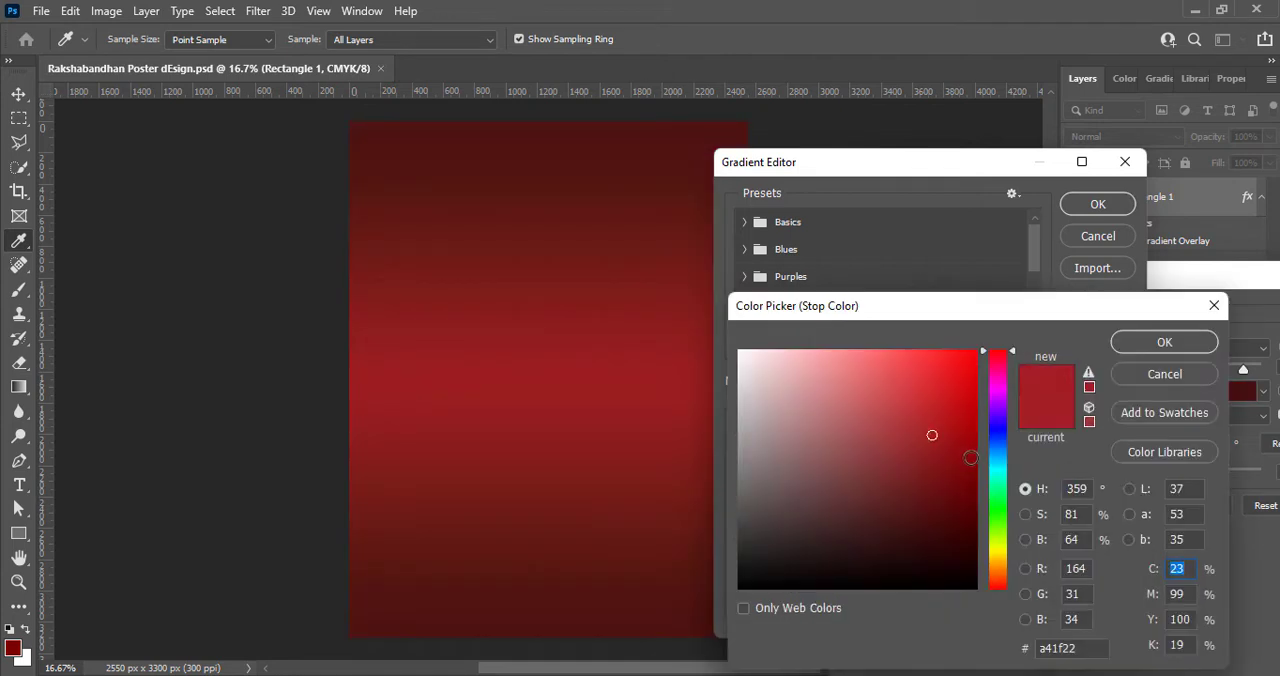
left_click(976, 451)
left_click(977, 419)
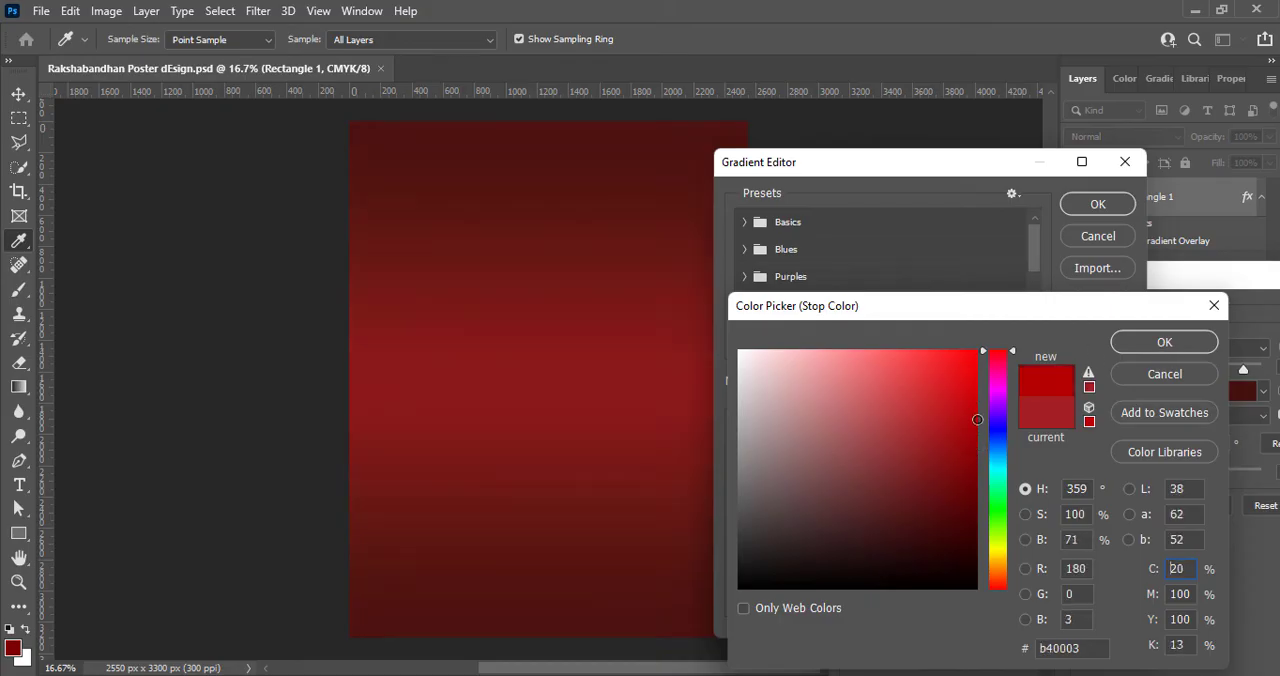
left_click(995, 588)
left_click(1160, 342)
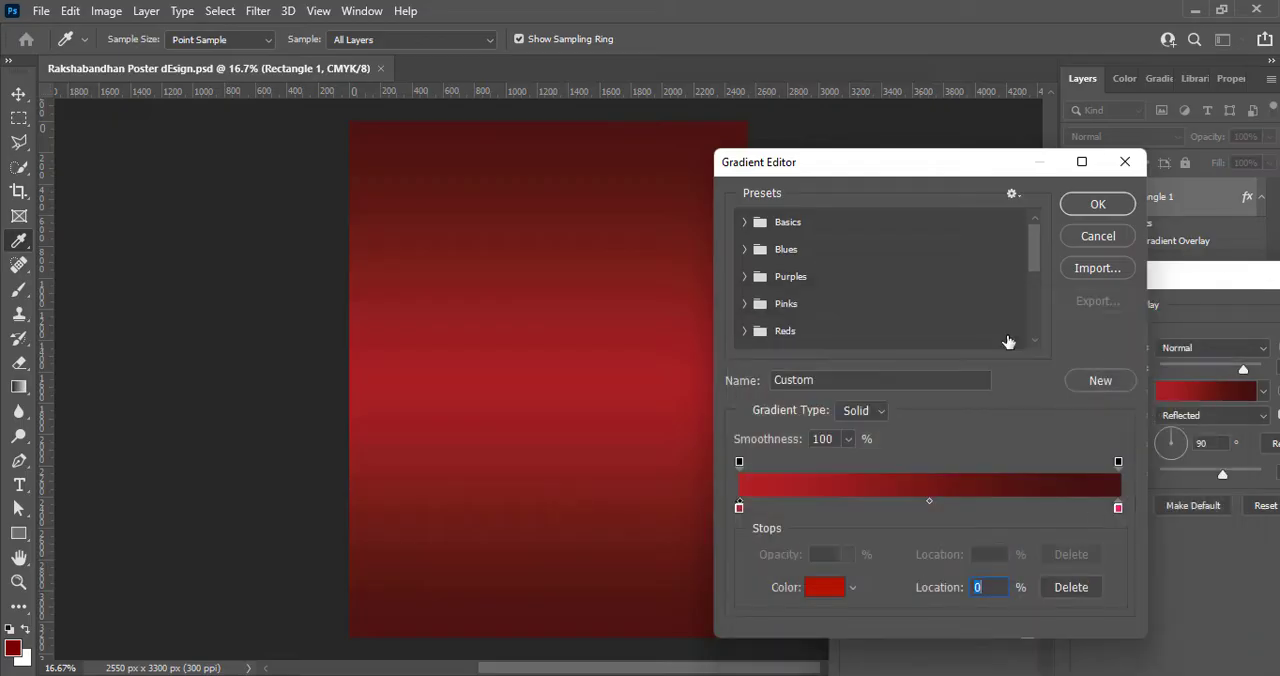
left_click_drag(929, 501, 895, 501)
left_click(1105, 237)
- Make the rectangle's gradient overlay Linear and reversed with a scale of 127%, apply the layer style and save the document
left_click(1200, 415)
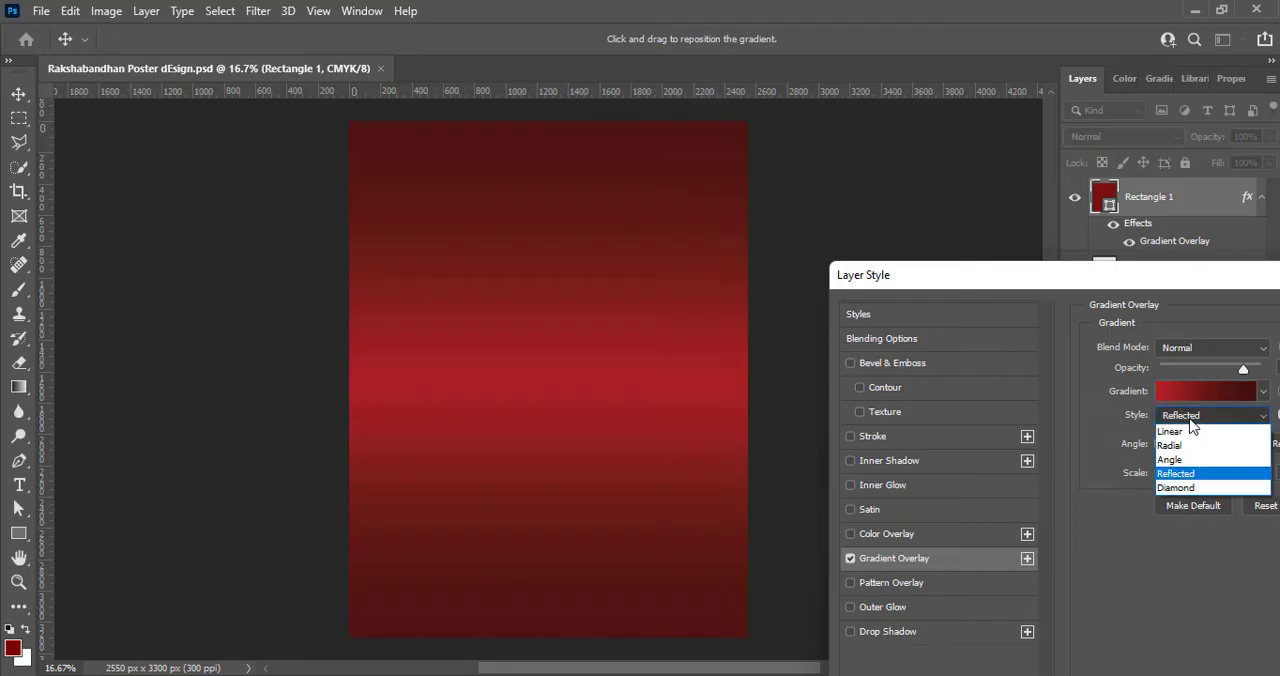
left_click(1187, 426)
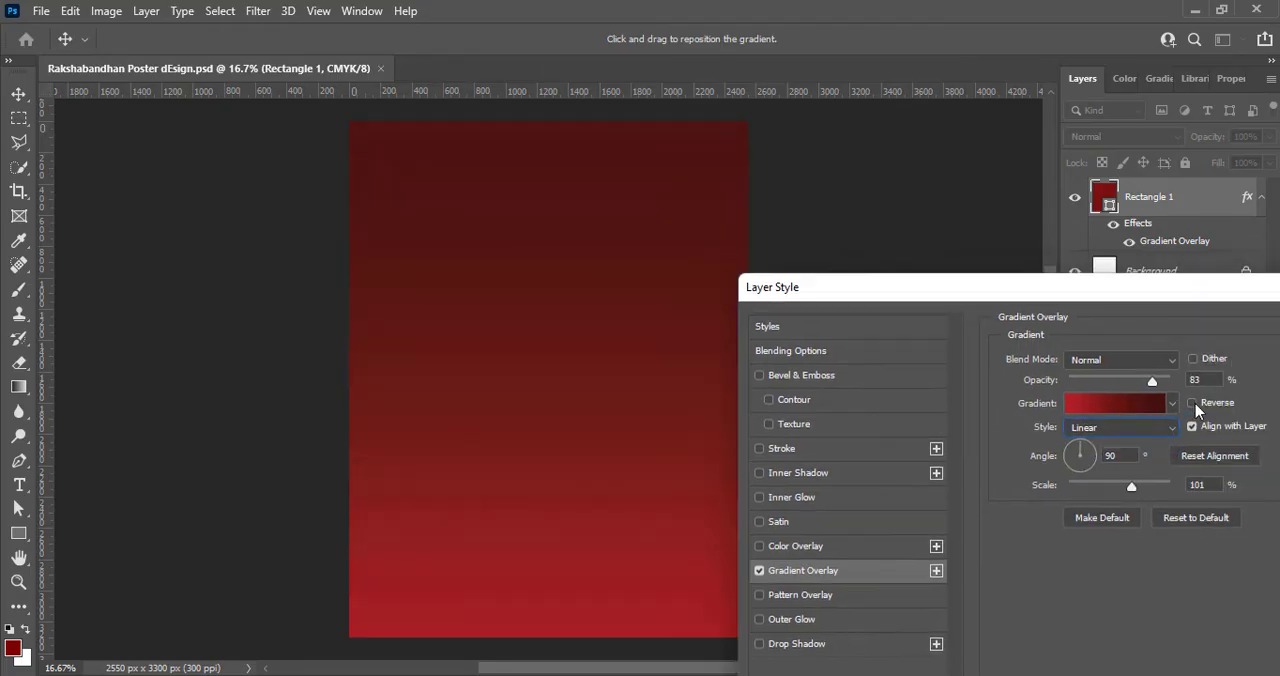
left_click(1191, 403)
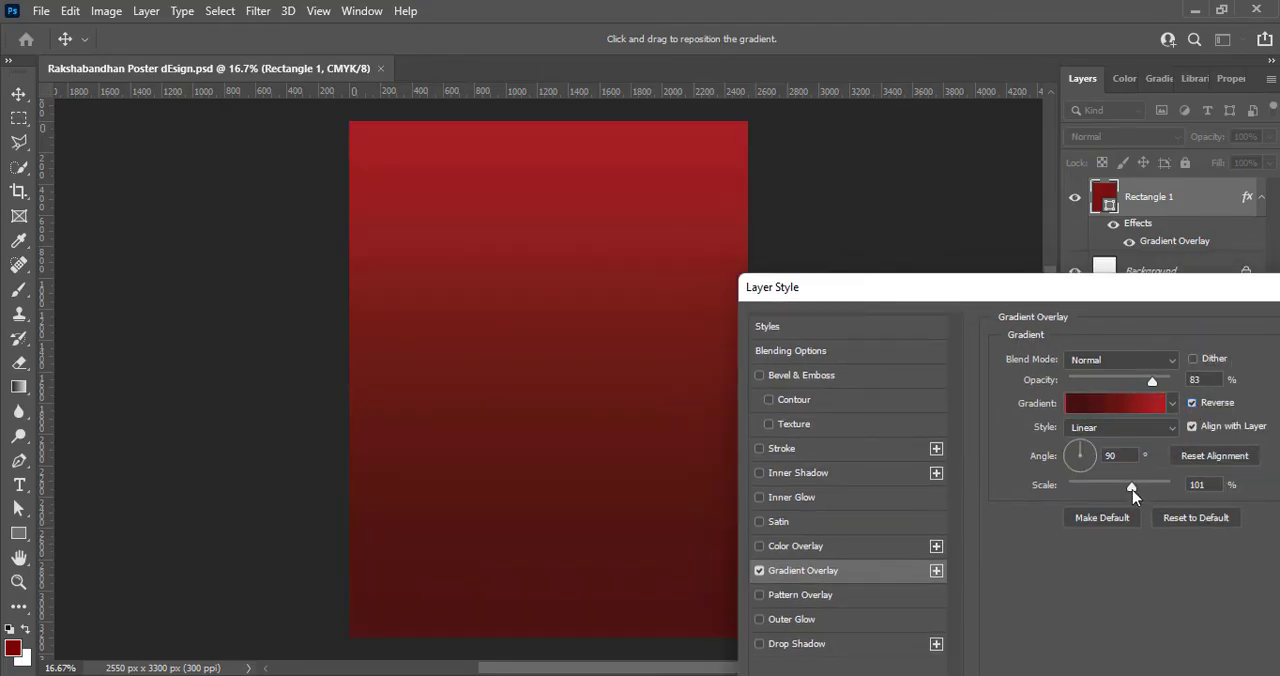
mouse_move(1132, 490)
left_mouse_down()
mouse_move(1143, 489)
mouse_move(1119, 488)
mouse_move(1150, 487)
left_mouse_up()
left_click_drag(1170, 300, 803, 300)
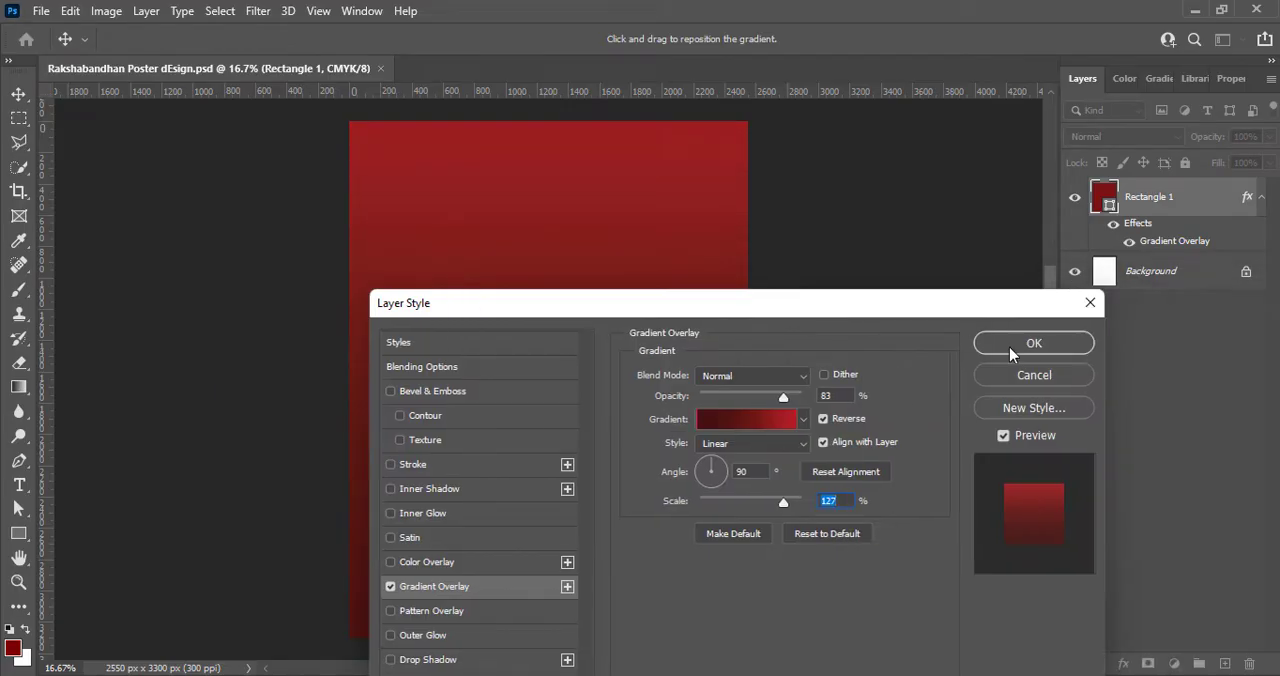
left_click(1010, 347)
key("ctrl+s")
- Paste the copied golden rakhi artwork, scale it down slightly and move it into the upper half of the poster
key("ctrl+v")
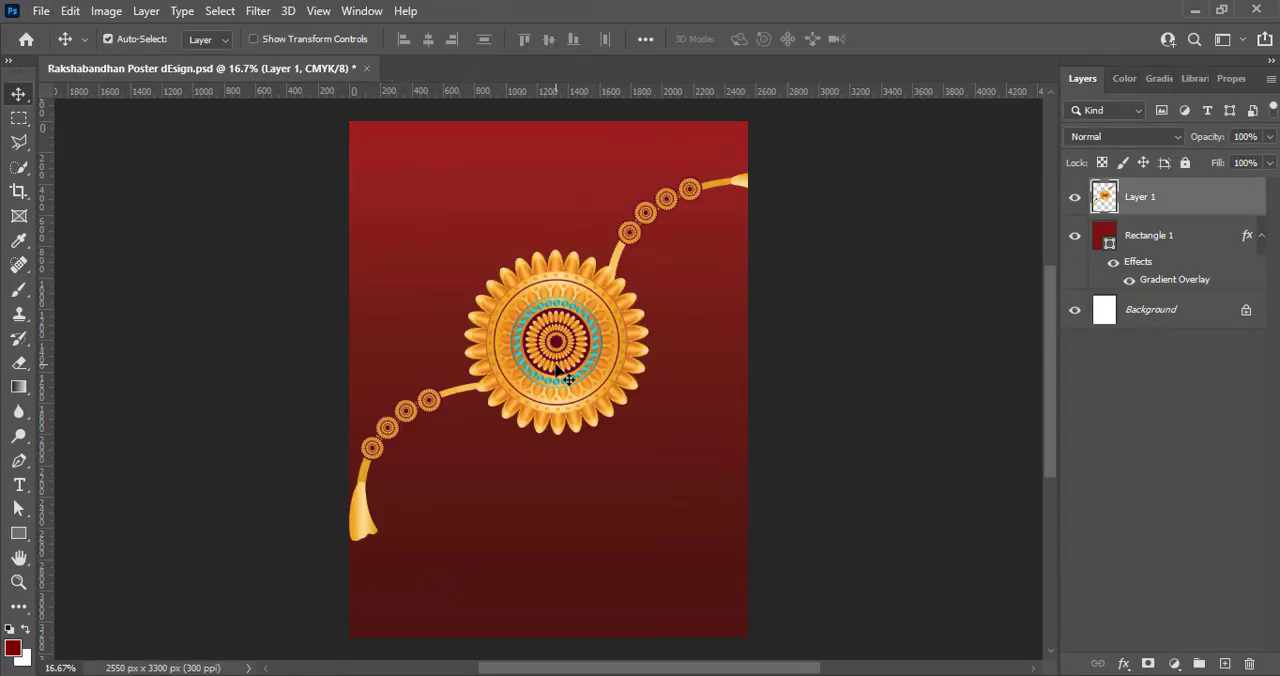
key("ctrl+t")
left_click_drag(789, 172, 771, 188)
left_click_drag(583, 329, 570, 262)
left_click_drag(759, 121, 742, 135)
mouse_move(562, 258)
left_mouse_down()
mouse_move(568, 245)
mouse_move(575, 268)
left_mouse_up()
left_click(929, 39)
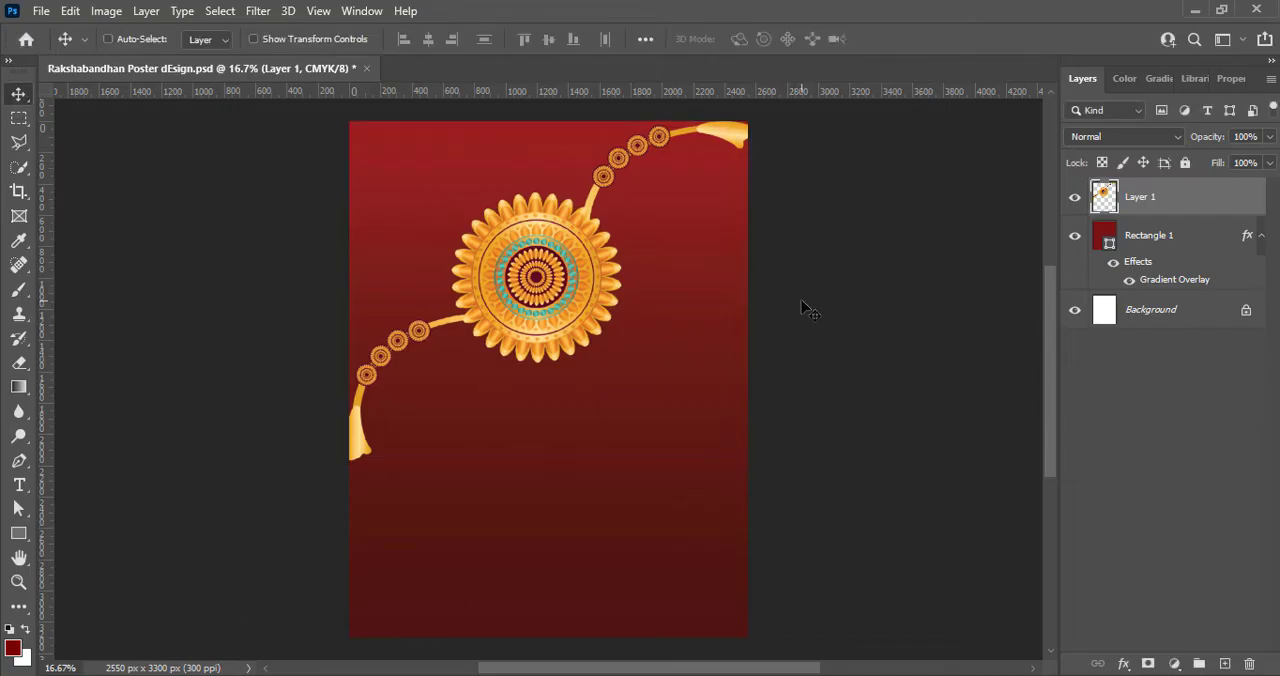
- Apply a Curves adjustment to the rakhi layer with a slight S-shaped curve, including a point at input 31, output 27
left_click(106, 11)
mouse_move(135, 59)
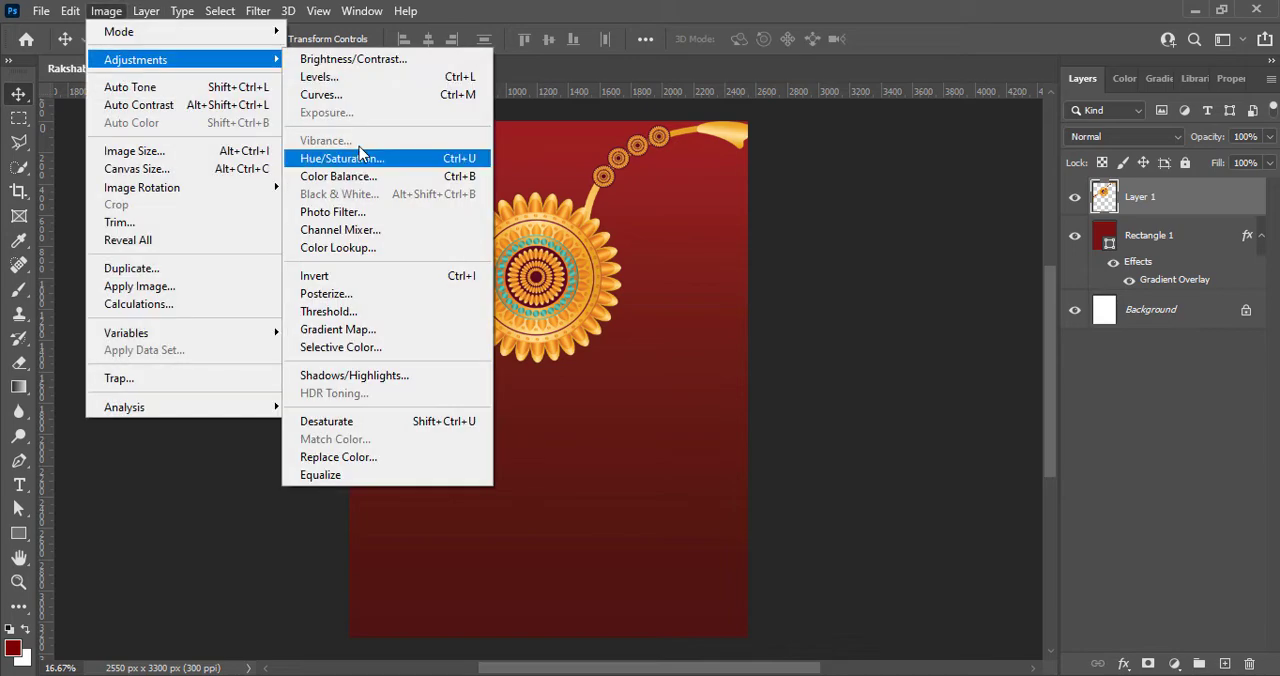
left_click(380, 94)
mouse_move(943, 298)
left_mouse_down()
mouse_move(931, 284)
mouse_move(941, 294)
left_mouse_up()
left_click_drag(891, 355, 896, 354)
left_click(1274, 136)
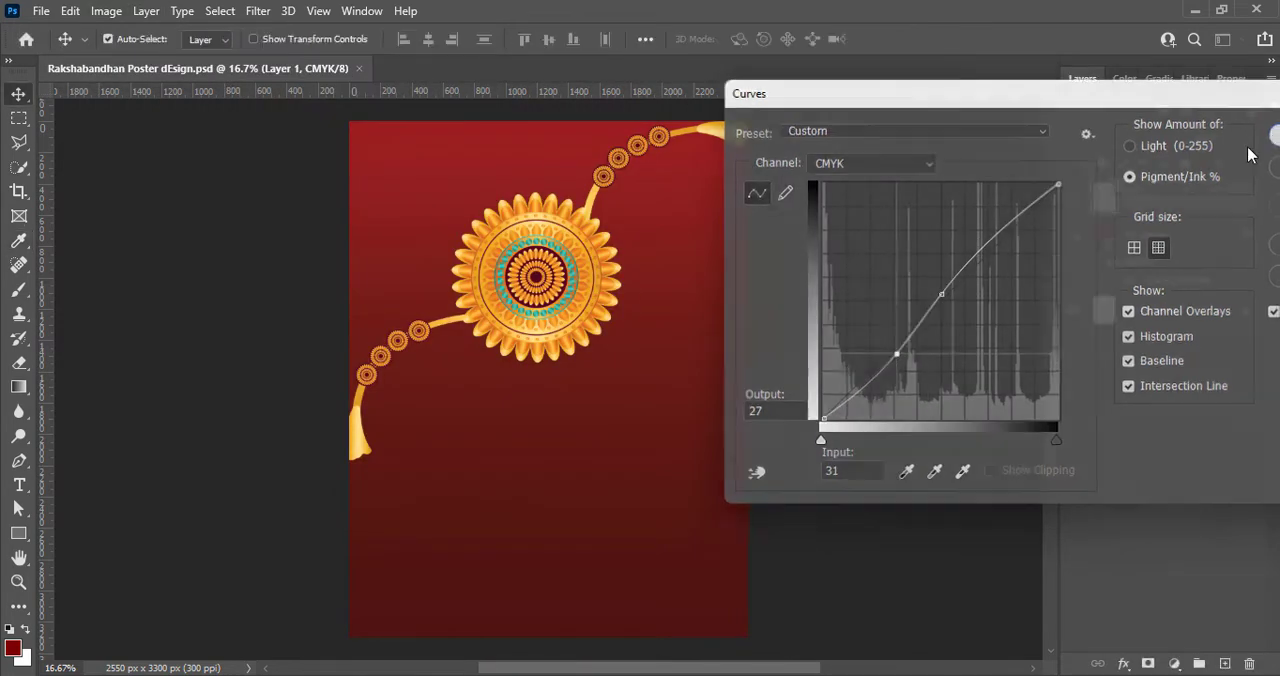
- Create a new empty layer and move it below the rakhi layer
key("v")
left_click(1224, 664)
key("p")
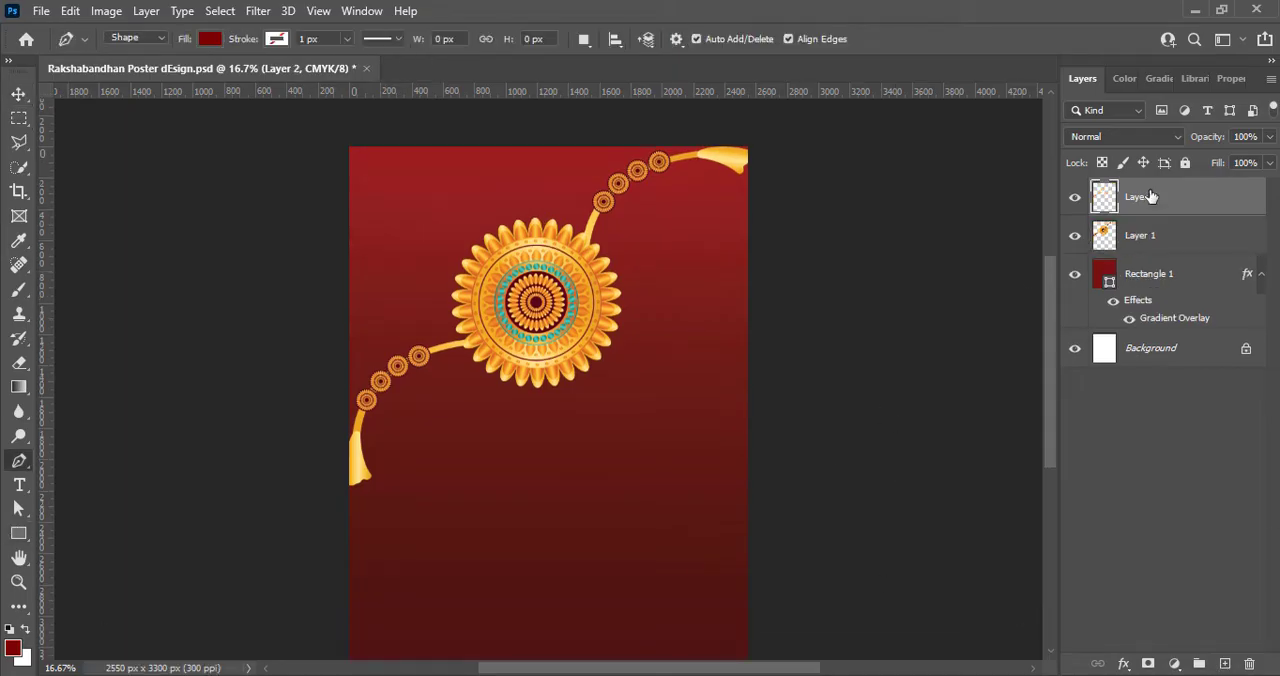
left_click_drag(1120, 197, 1148, 251)
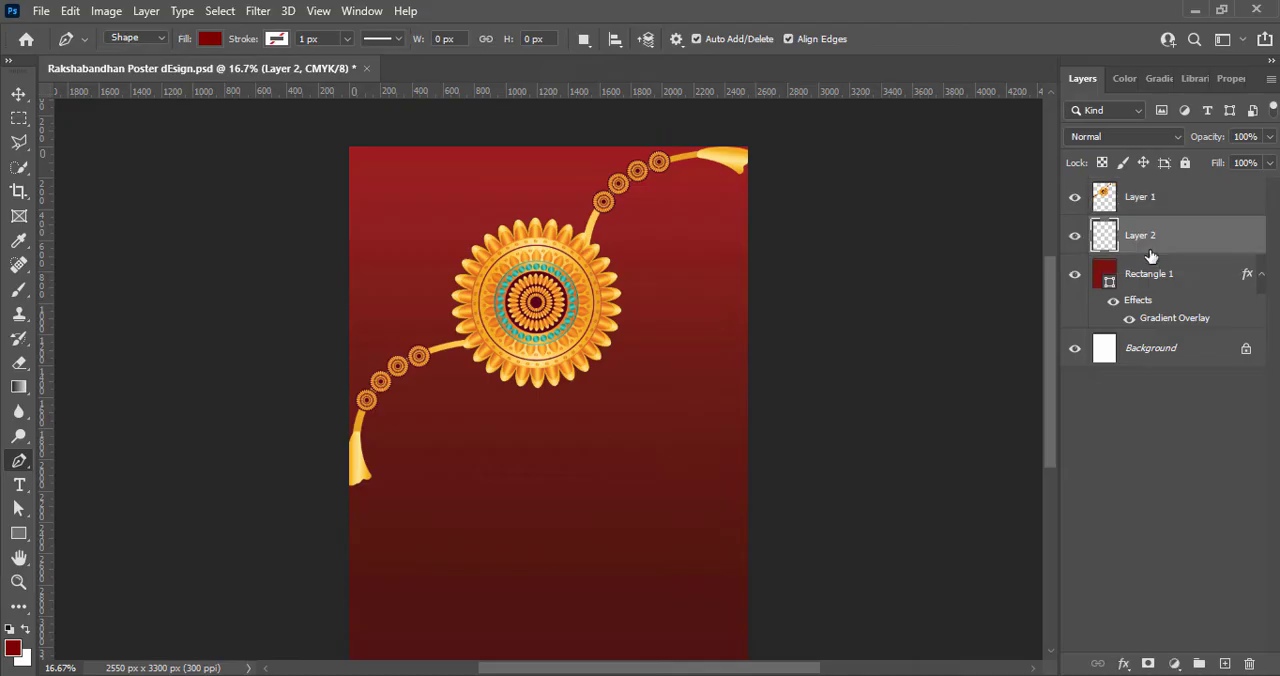
- Draw a closed Pen tool shape following the rakhi's string and enclosing the poster's upper-left area beyond the canvas edges
left_click(306, 506)
left_click_drag(532, 326, 622, 409)
left_click(588, 240)
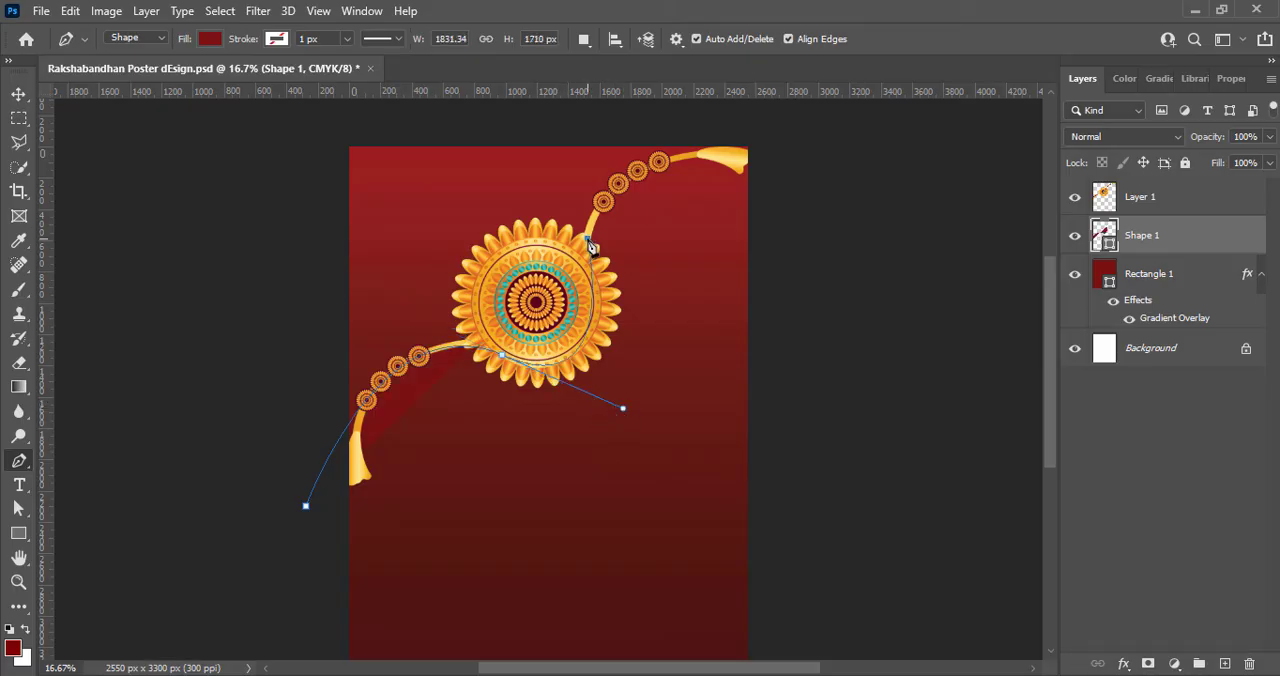
key("ctrl+z")
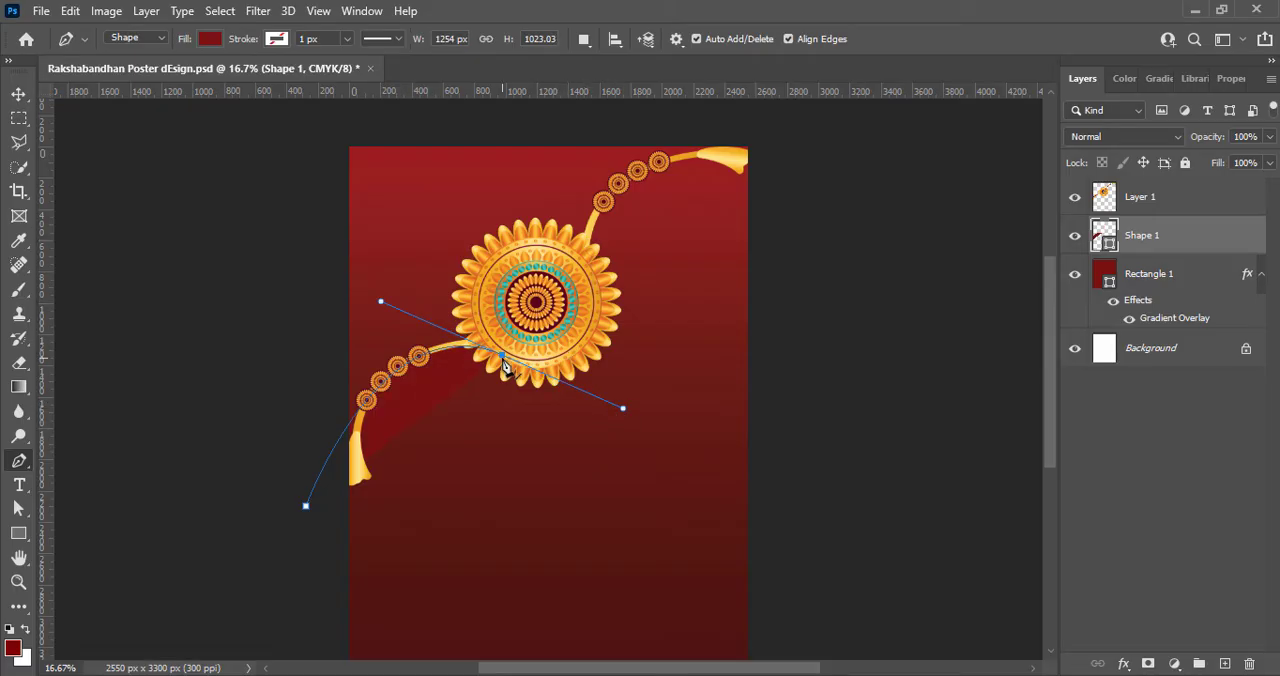
left_click(585, 244)
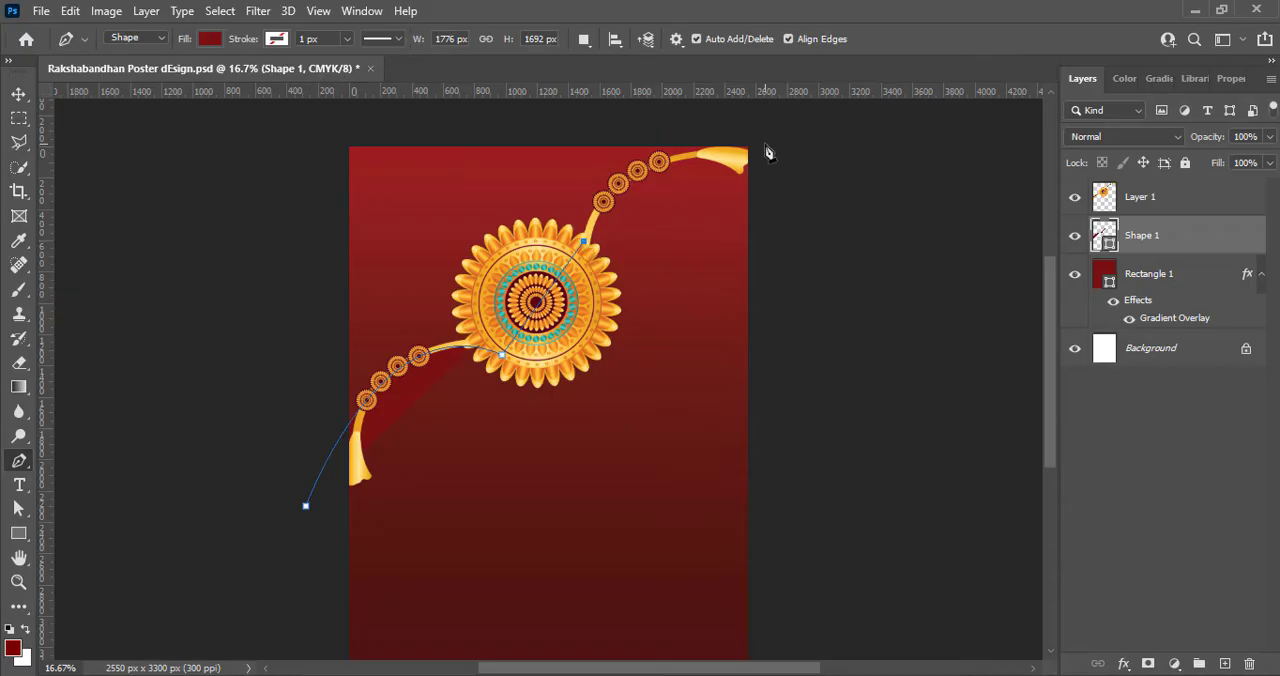
left_click_drag(764, 144, 970, 302)
key("ctrl+z")
left_click_drag(790, 116, 279, 116)
left_click(313, 499)
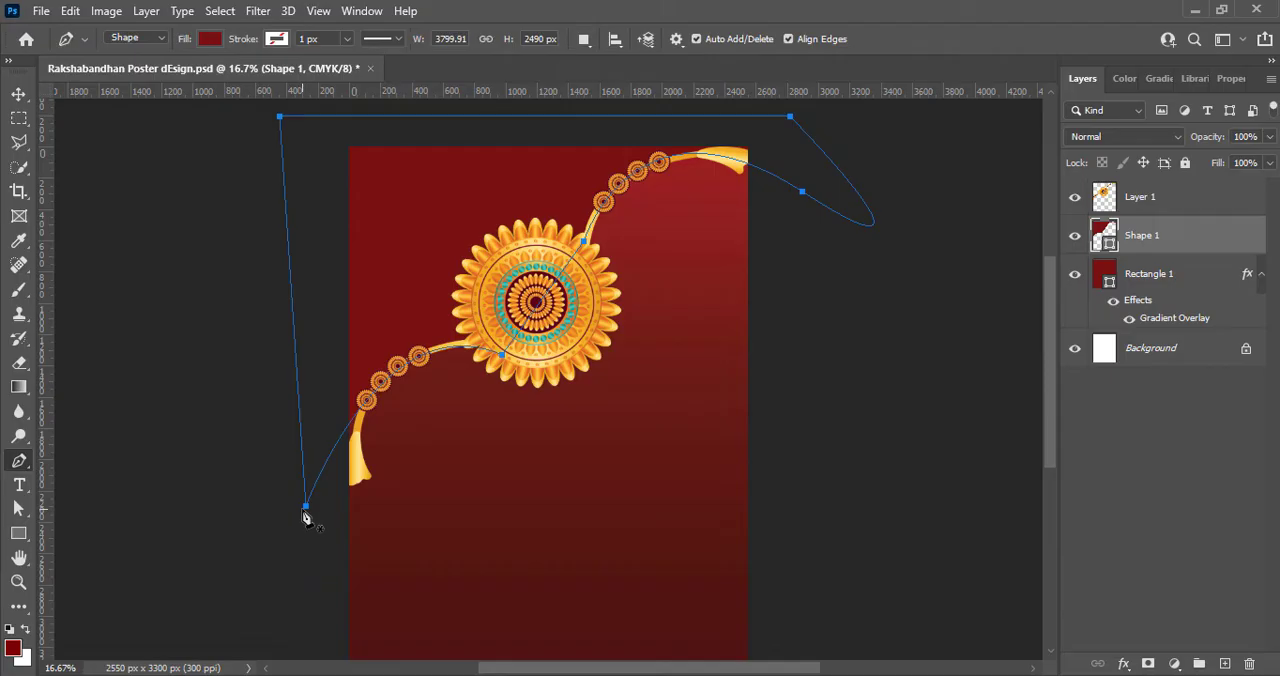
- Change the new shape's fill colour to golden orange #eea10c
left_click(209, 38)
left_click(326, 75)
left_click_drag(998, 556, 999, 563)
left_click(965, 366)
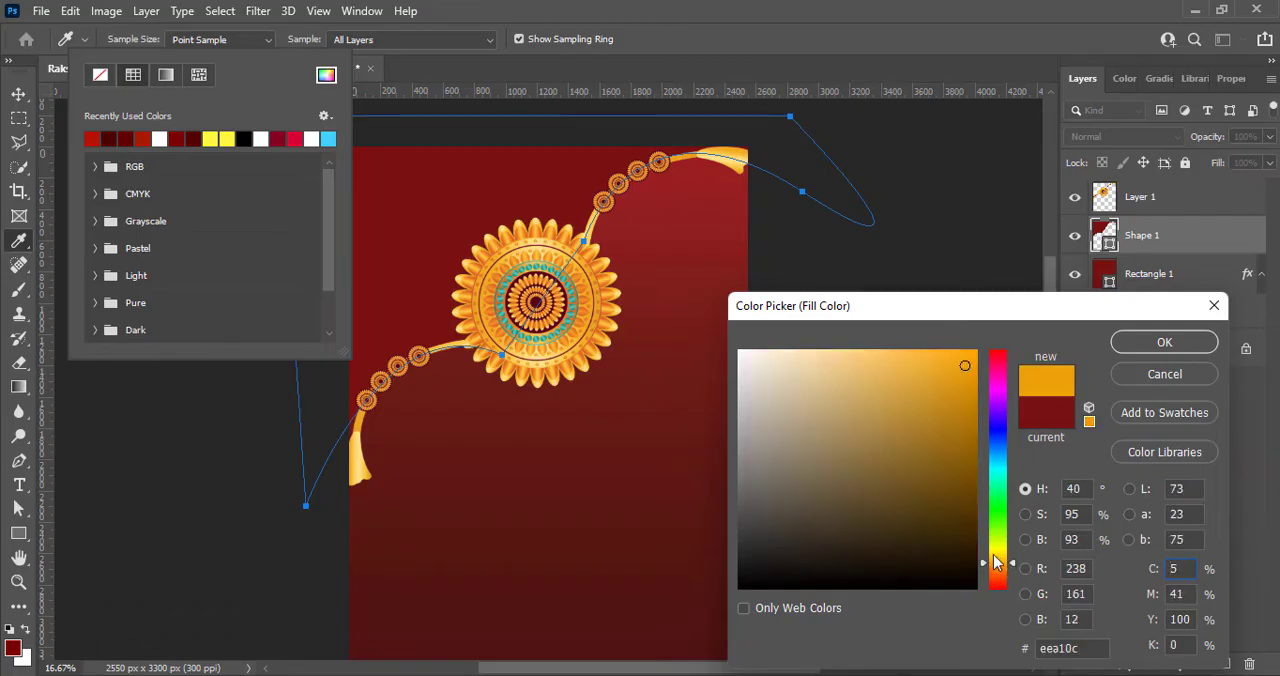
left_click(1152, 348)
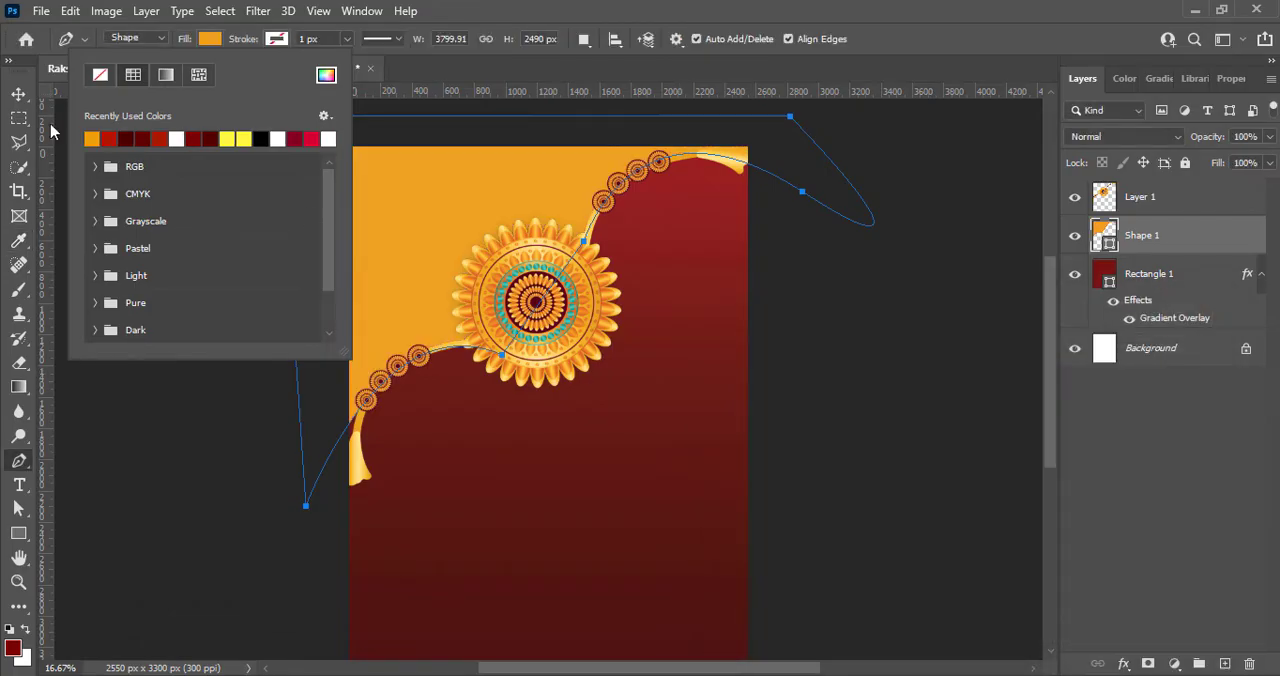
left_click(18, 94)
- Adjust the shape's lower-left anchor and the curve handle beneath the rakhi so the edge follows the string, and deselect the path
key("a")
left_click(503, 356)
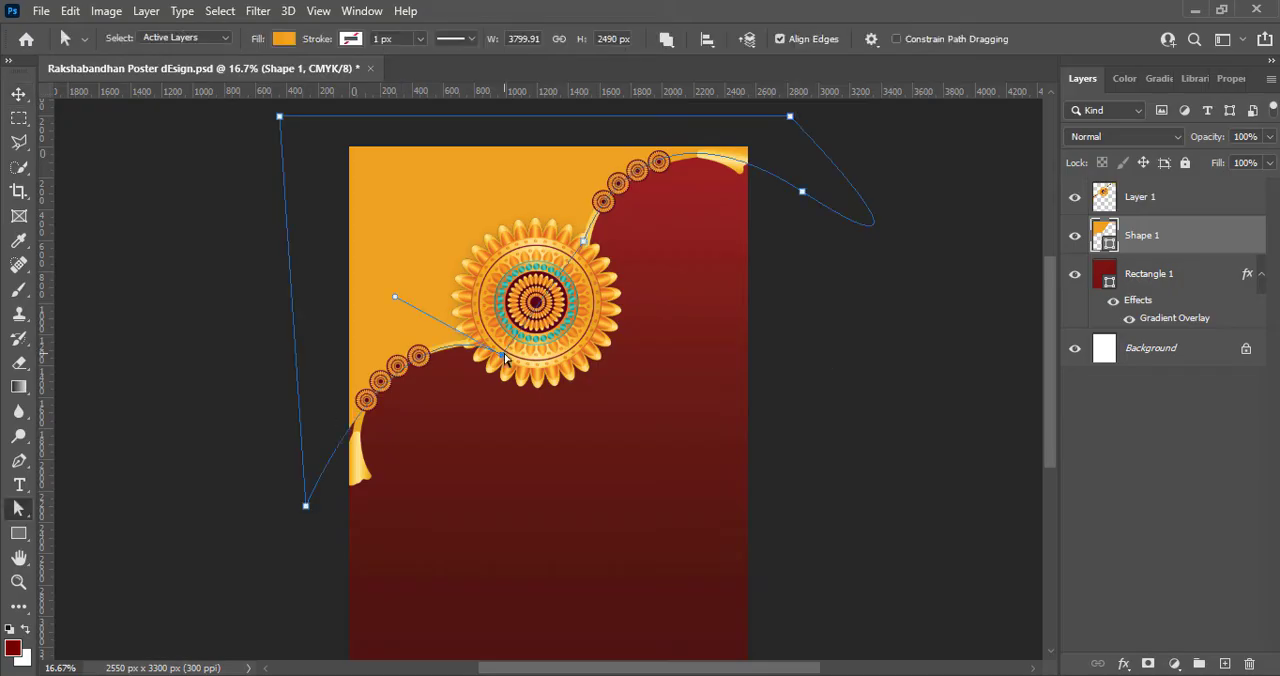
mouse_move(392, 300)
left_mouse_down()
mouse_move(415, 276)
mouse_move(398, 297)
left_mouse_up()
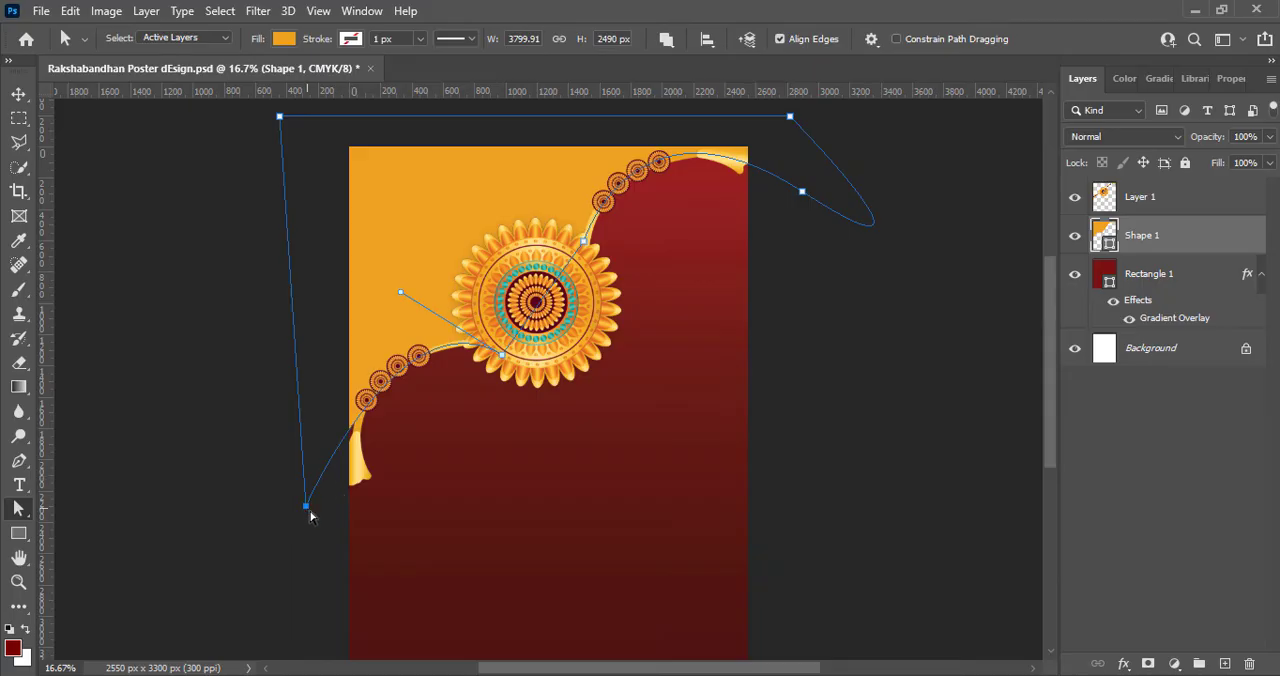
left_click_drag(310, 512, 324, 499)
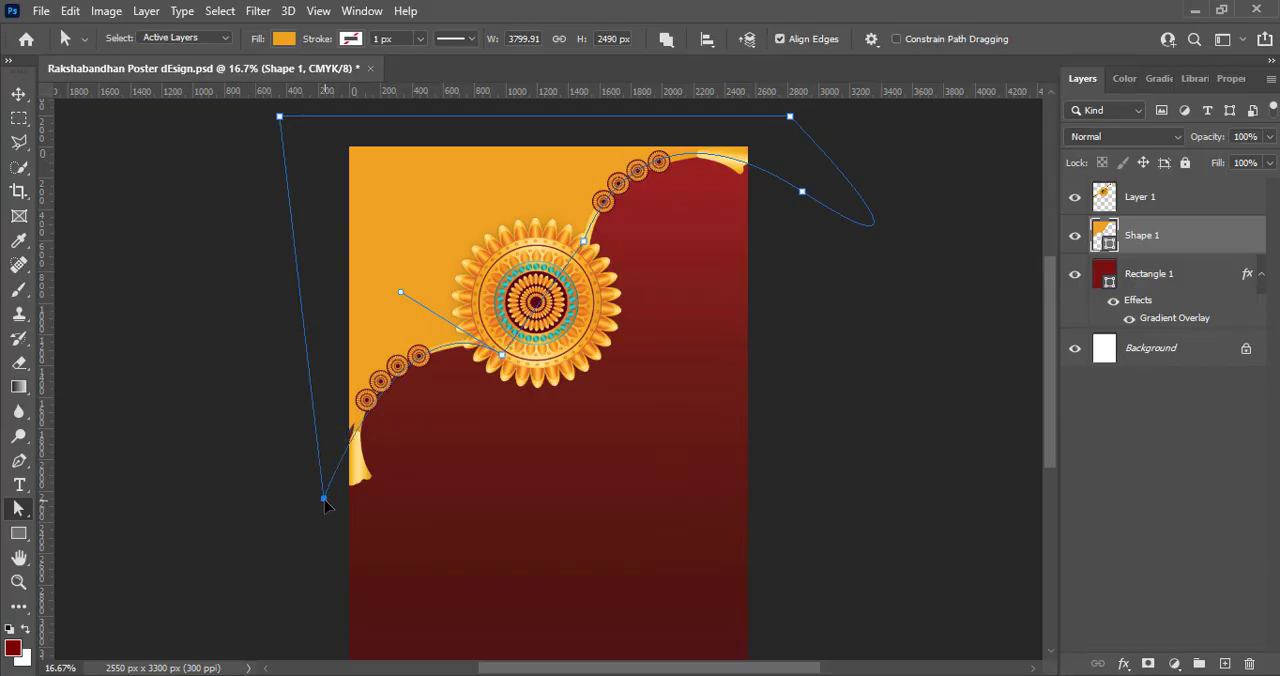
left_click_drag(400, 296, 389, 299)
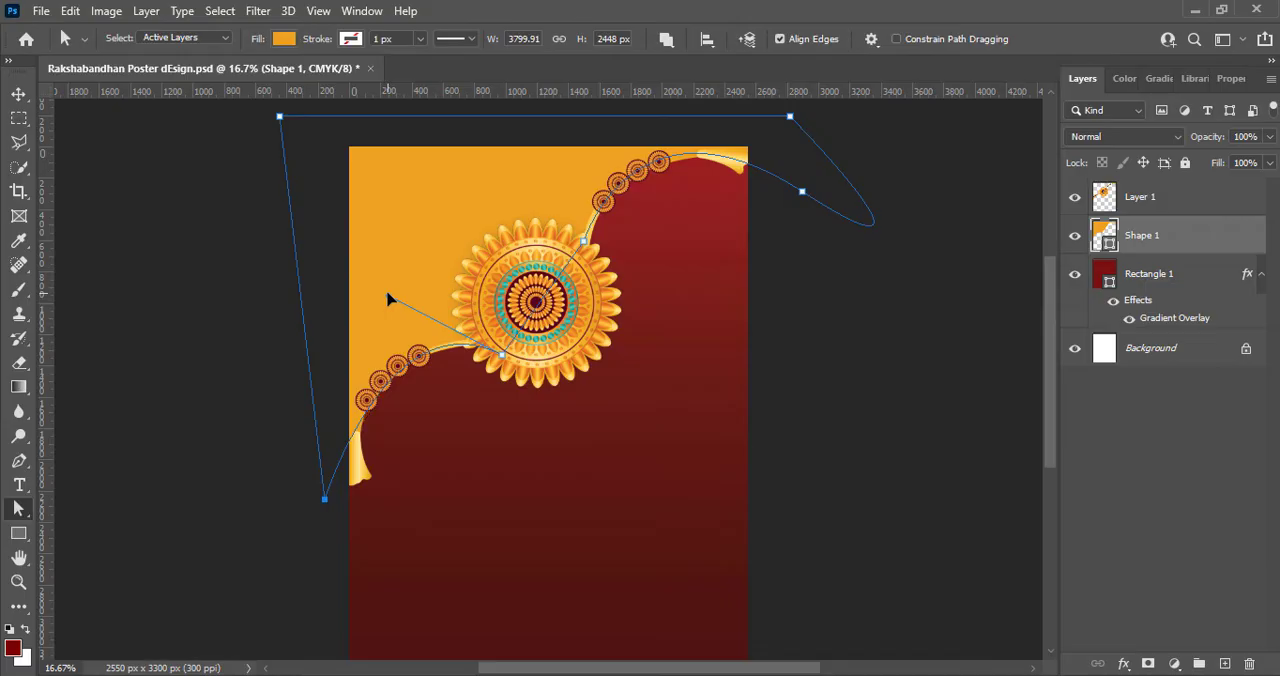
left_click(18, 93)
left_click(214, 277)
- Open the rakhi layer's blending options and enable a Drop Shadow on it
left_click(1080, 206)
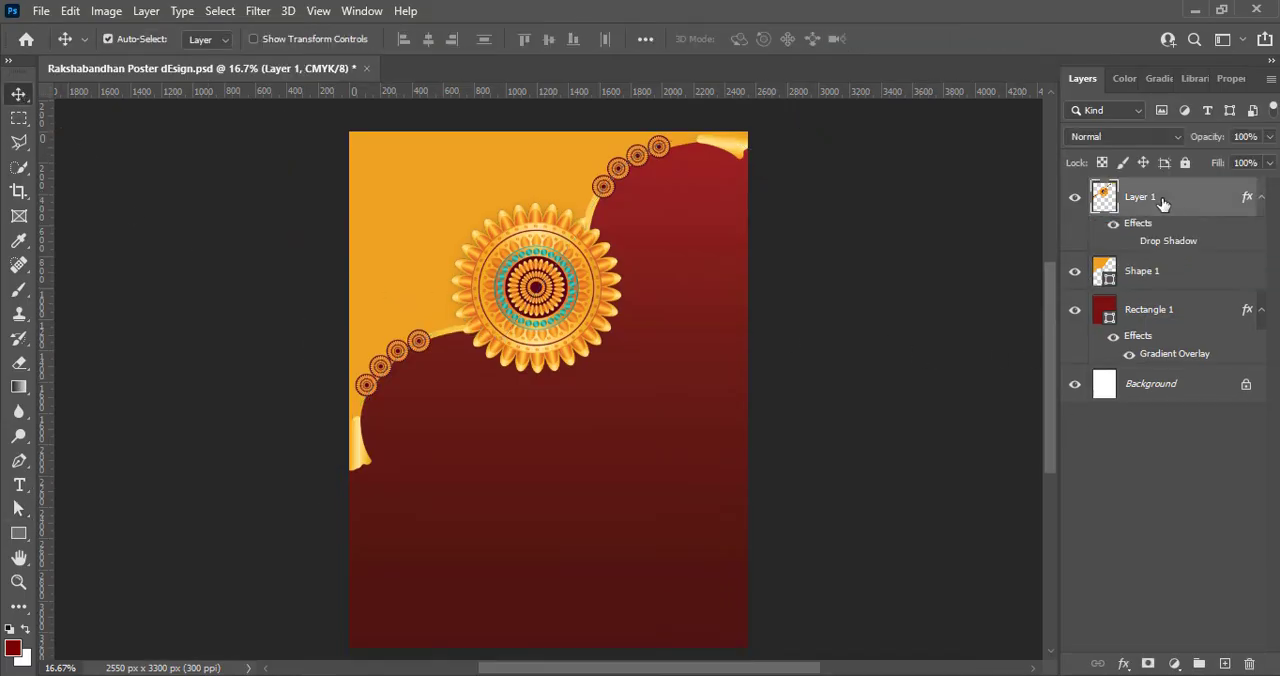
right_click(1100, 204)
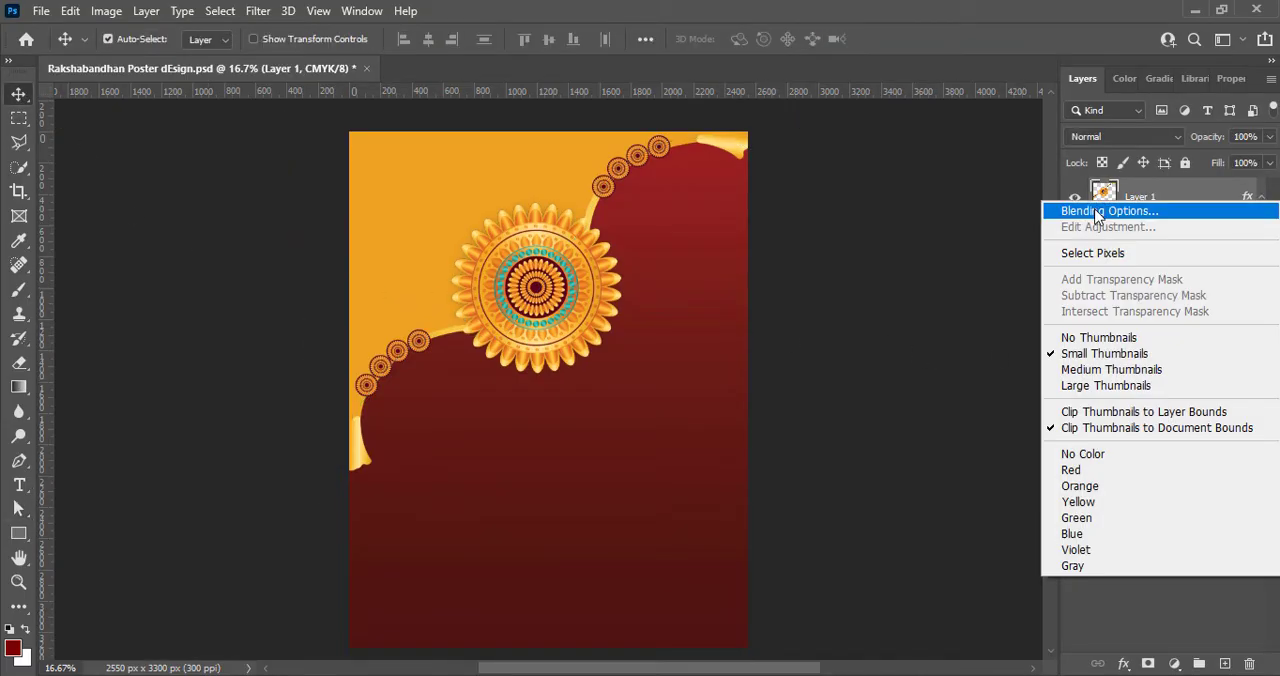
left_click(1096, 212)
left_click(562, 576)
left_click(605, 577)
left_click_drag(722, 226, 879, 265)
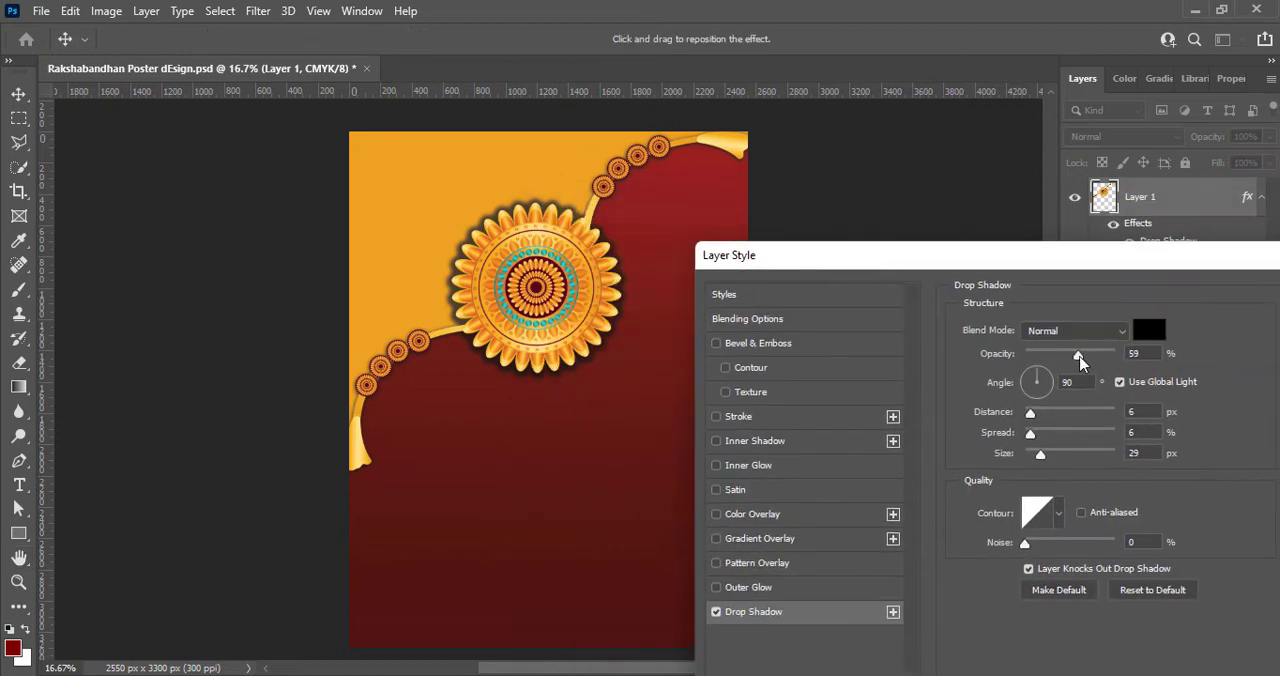
- Try a tighter drop shadow on the rakhi with 35% opacity, 3 px distance, 5% spread and 9 px size
left_click_drag(1079, 356, 1060, 357)
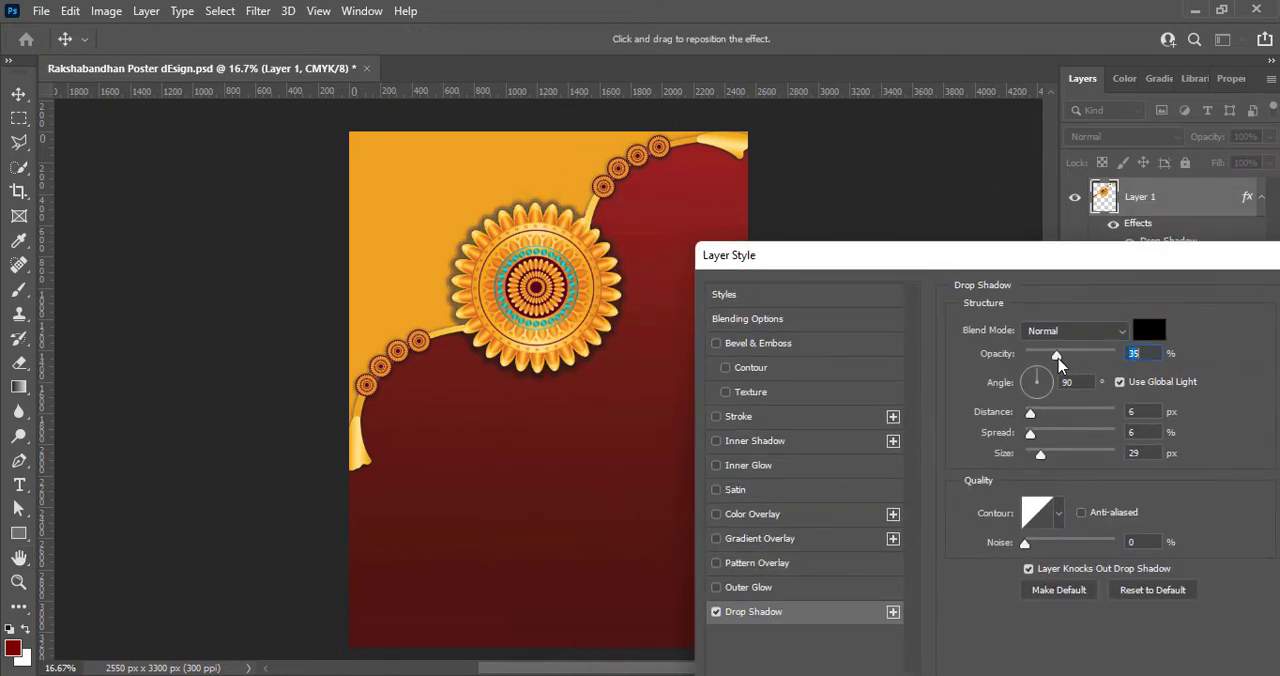
left_click_drag(1028, 413, 1037, 456)
type("1")
key("Up")
key("Up")
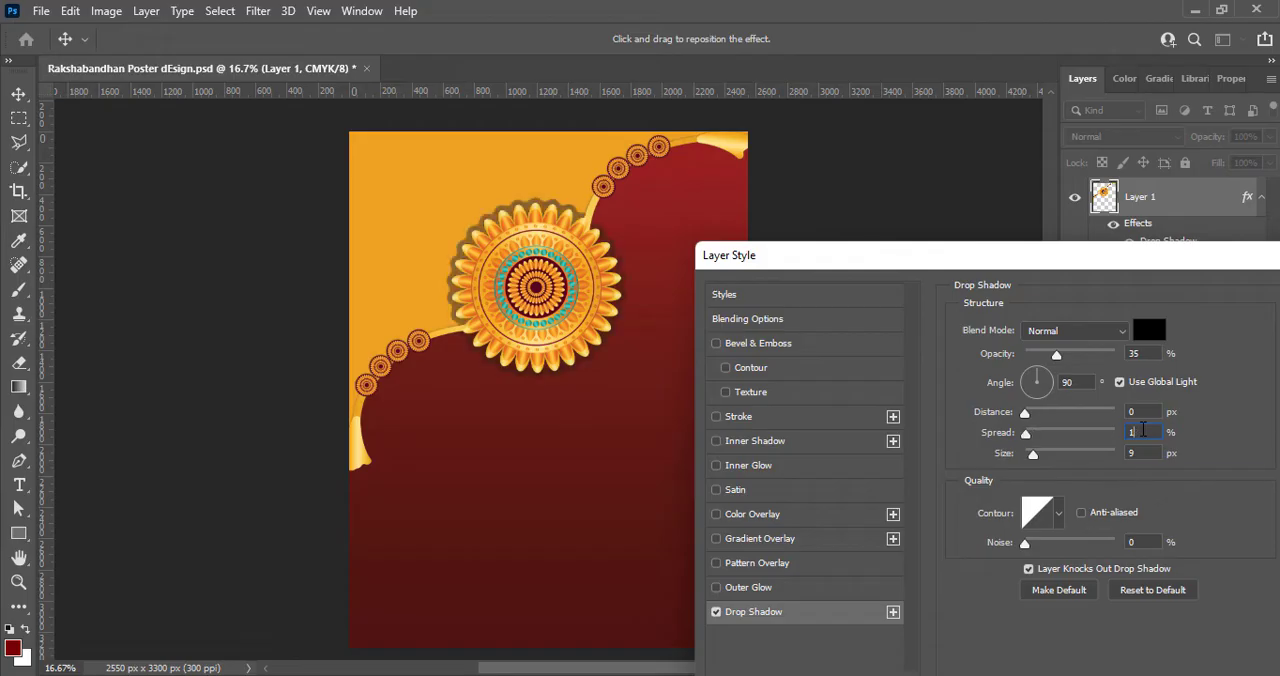
left_click_drag(1029, 435, 1034, 457)
type("19")
key("BackSpace")
key("BackSpace")
type("9")
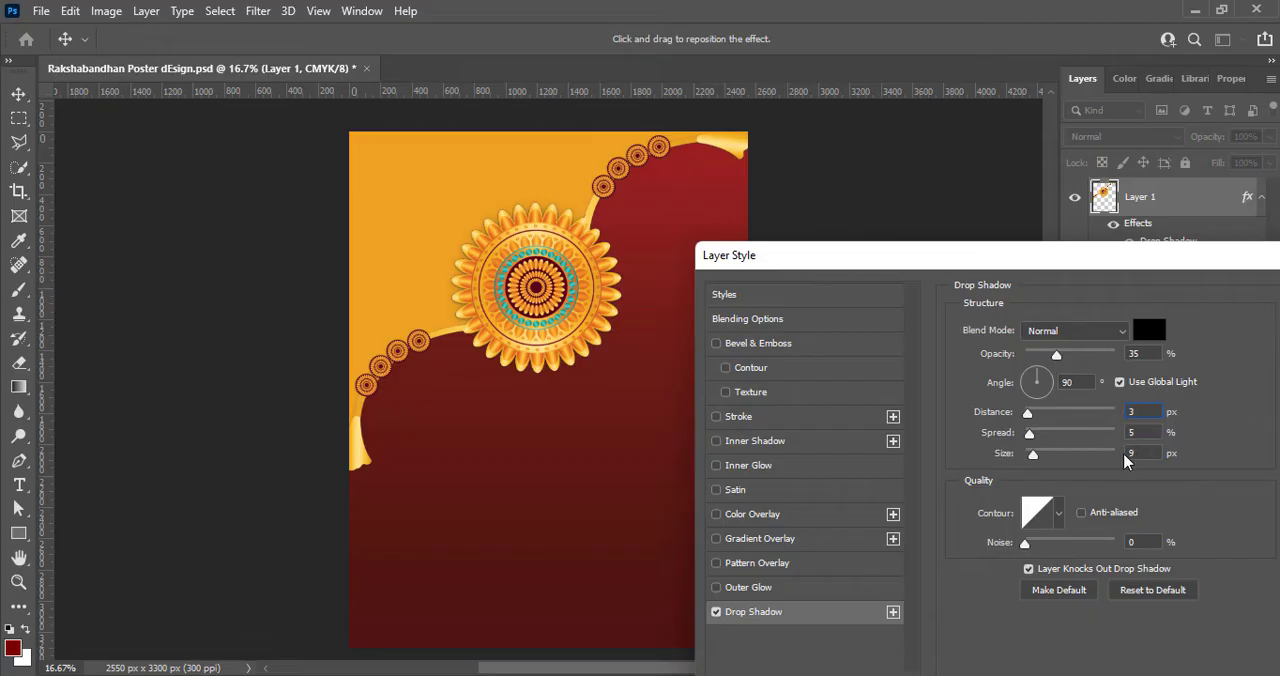
- Set the rakhi's drop shadow to 0 px distance, 0% spread, 68 px size and 51% opacity, keeping it black, and apply it
left_click_drag(1034, 456, 1023, 434)
left_click_drag(1027, 412, 1021, 412)
left_click_drag(1040, 459, 1056, 456)
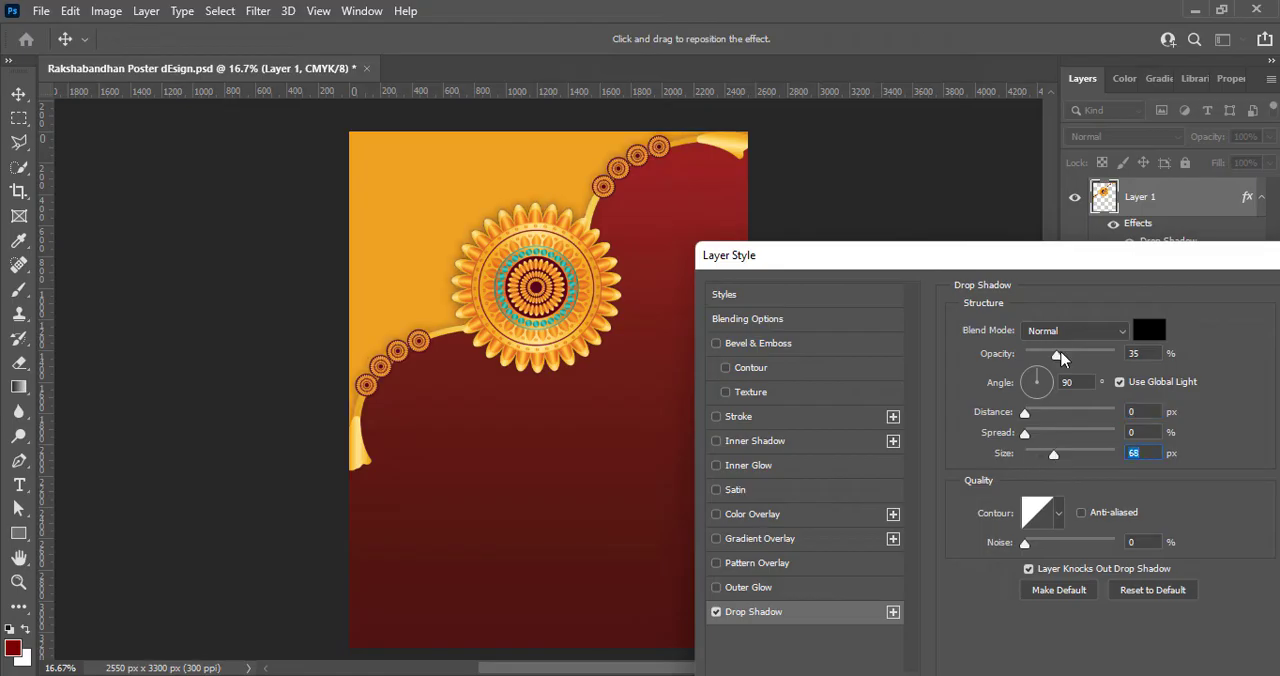
left_click_drag(1061, 359, 1073, 358)
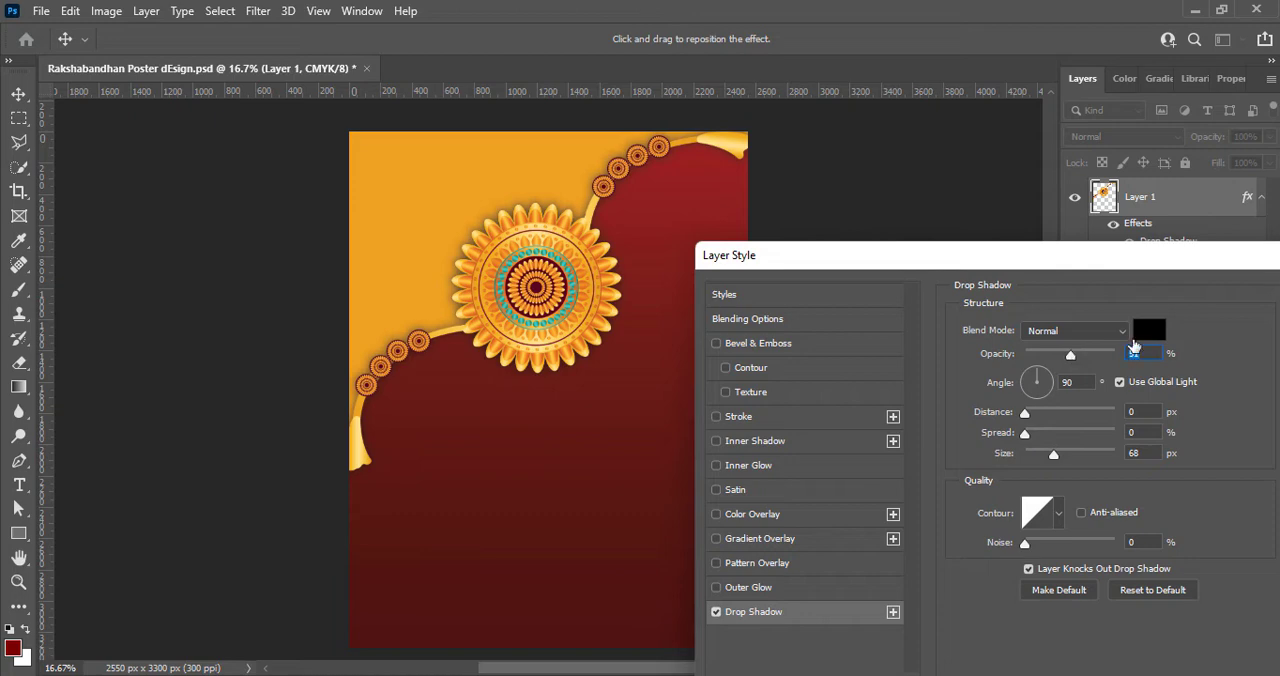
left_click(1148, 341)
left_click(1224, 307)
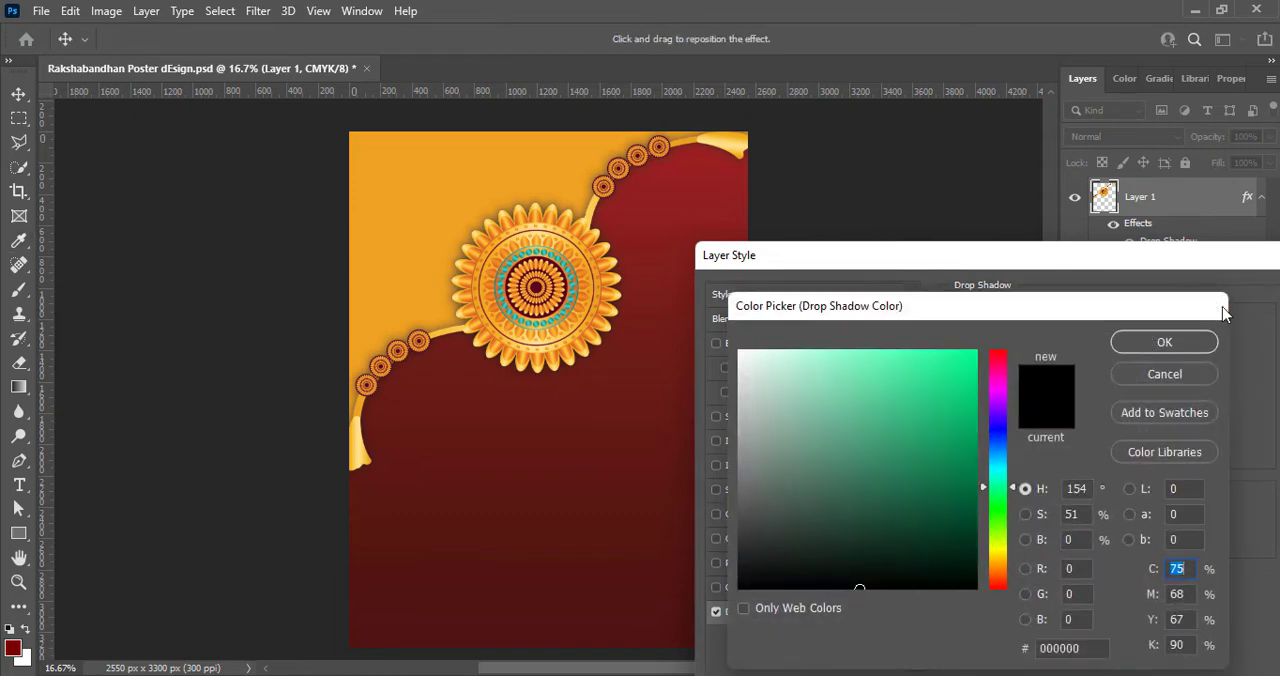
left_click_drag(1151, 263, 1005, 278)
left_click(1222, 310)
- Enable Bevel & Emboss with Texture on the orange shape and choose a fine-grained speckled pattern from the Water group
left_click(394, 200)
right_click(1104, 270)
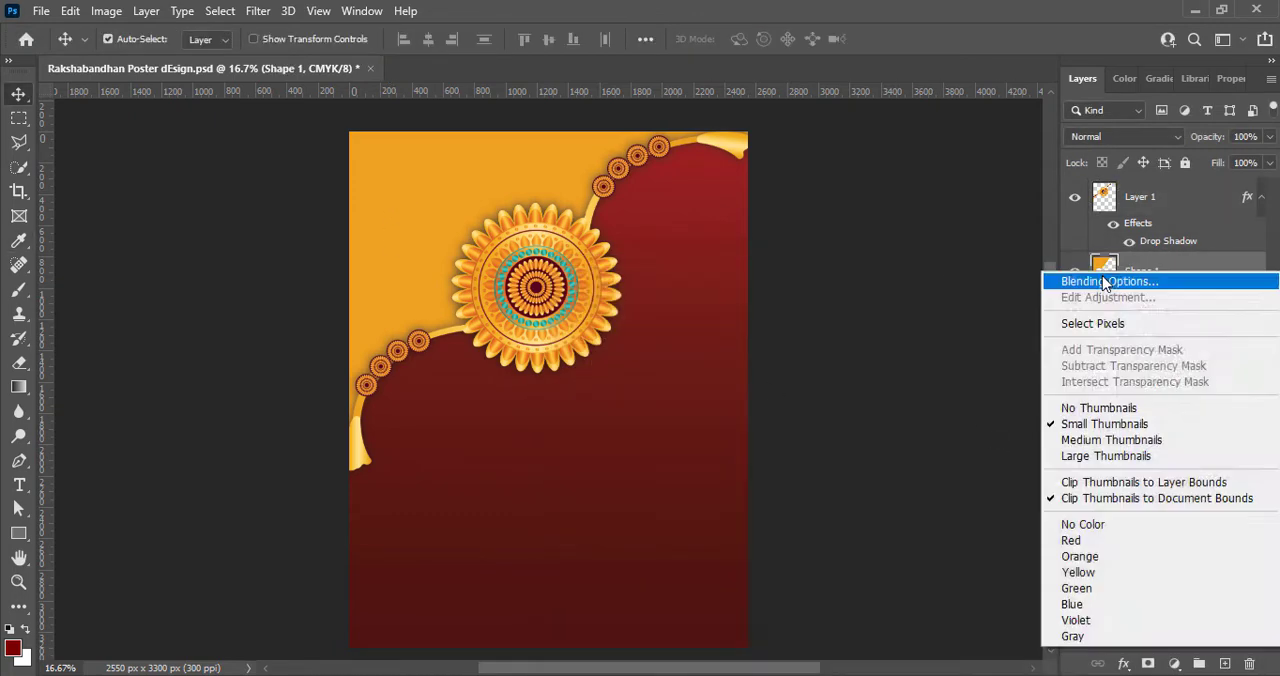
left_click(1100, 278)
left_click(570, 352)
left_click(631, 352)
left_click(868, 310)
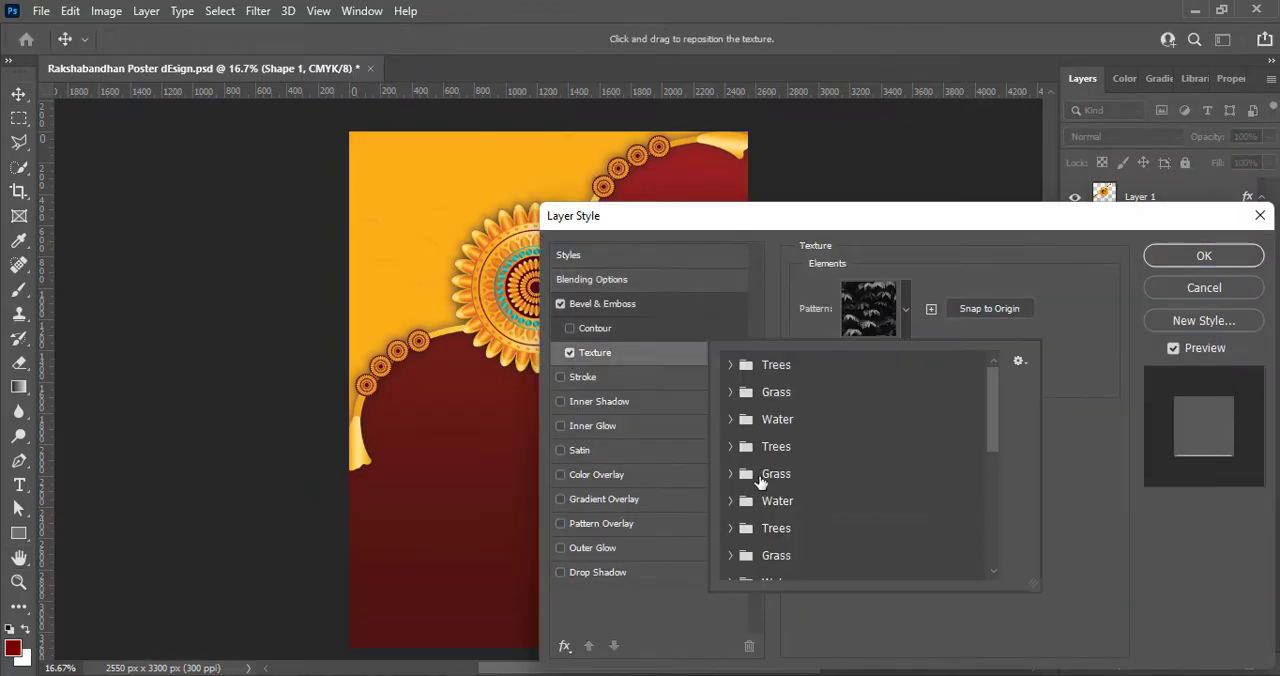
left_click(728, 500)
left_click(800, 528)
left_click(1049, 257)
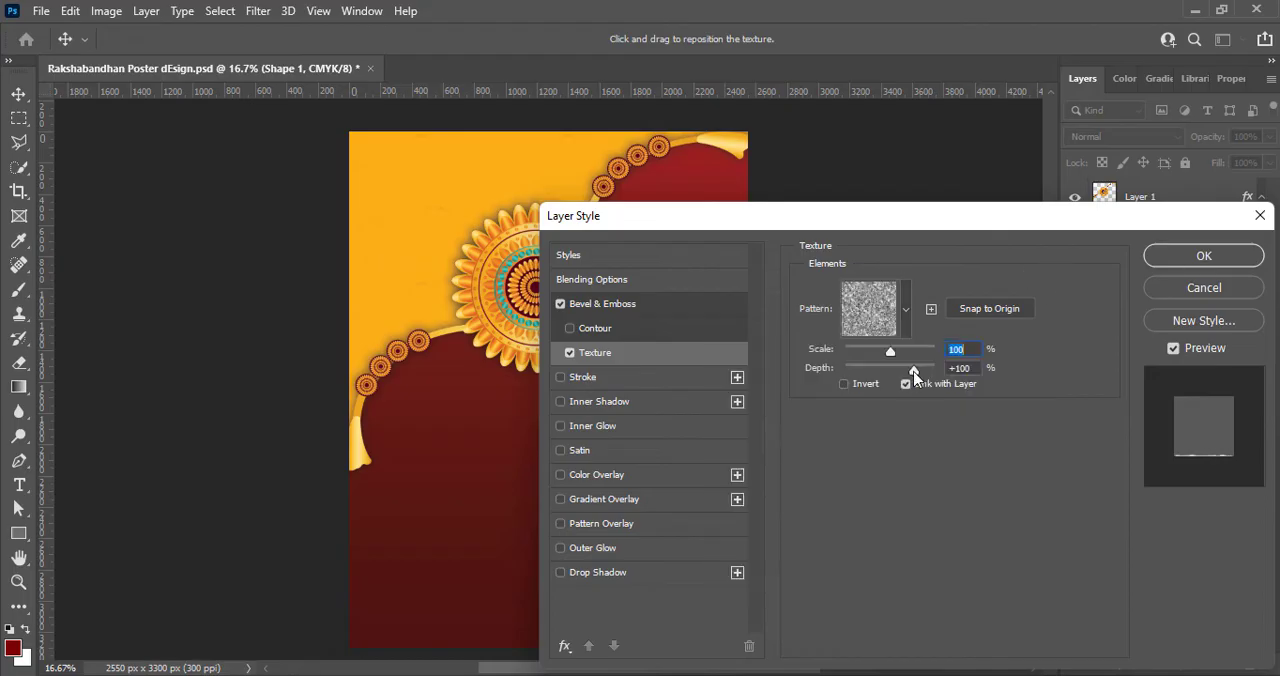
- Increase the texture's depth on the orange shape, apply the layer style and save the document
mouse_move(920, 372)
left_mouse_down()
mouse_move(860, 349)
mouse_move(920, 371)
left_mouse_up()
left_click(1204, 256)
key("ctrl+s")
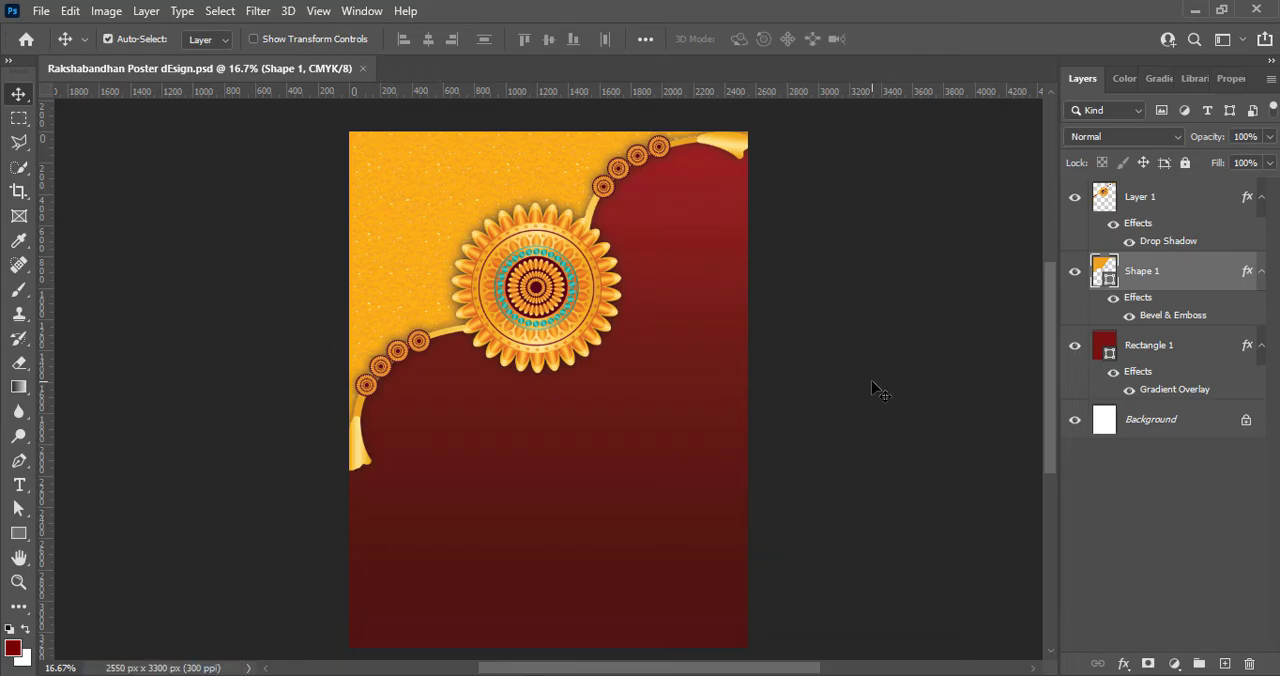
- Change the rakhi's drop shadow to 60% opacity and 75 px size, apply it, deselect the layer and save
left_click(1105, 197)
double_click(1105, 197)
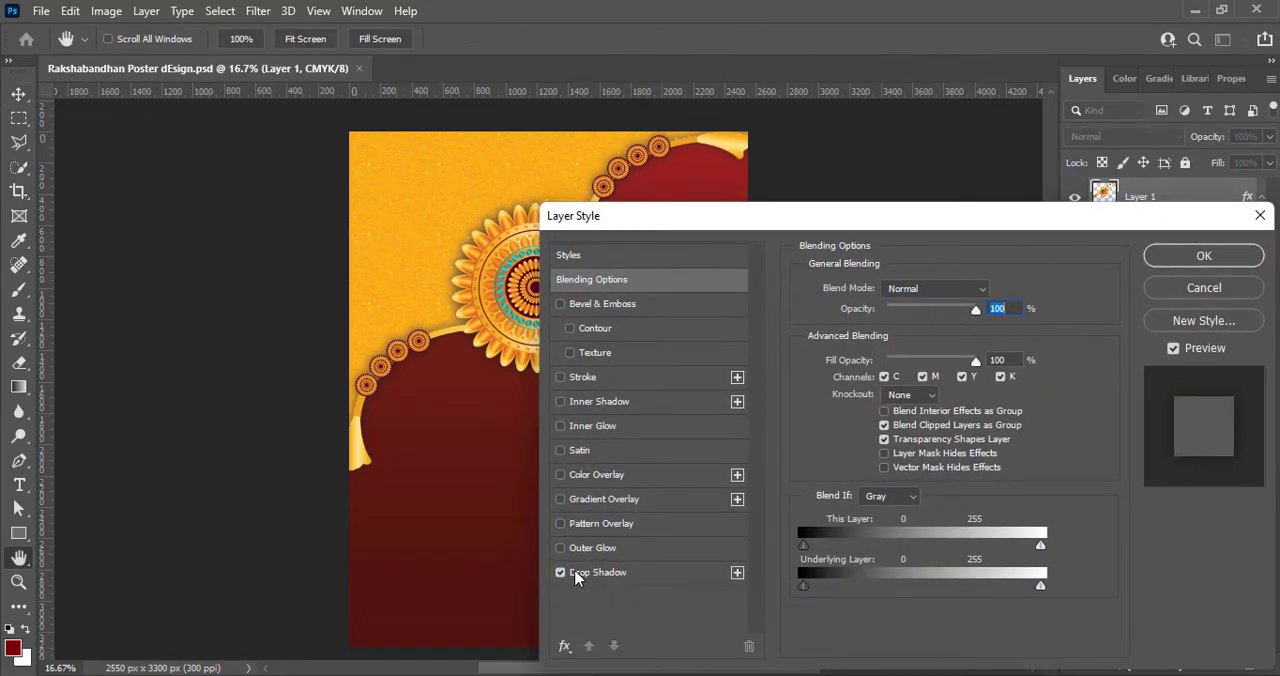
left_click(597, 572)
left_click_drag(697, 215, 906, 260)
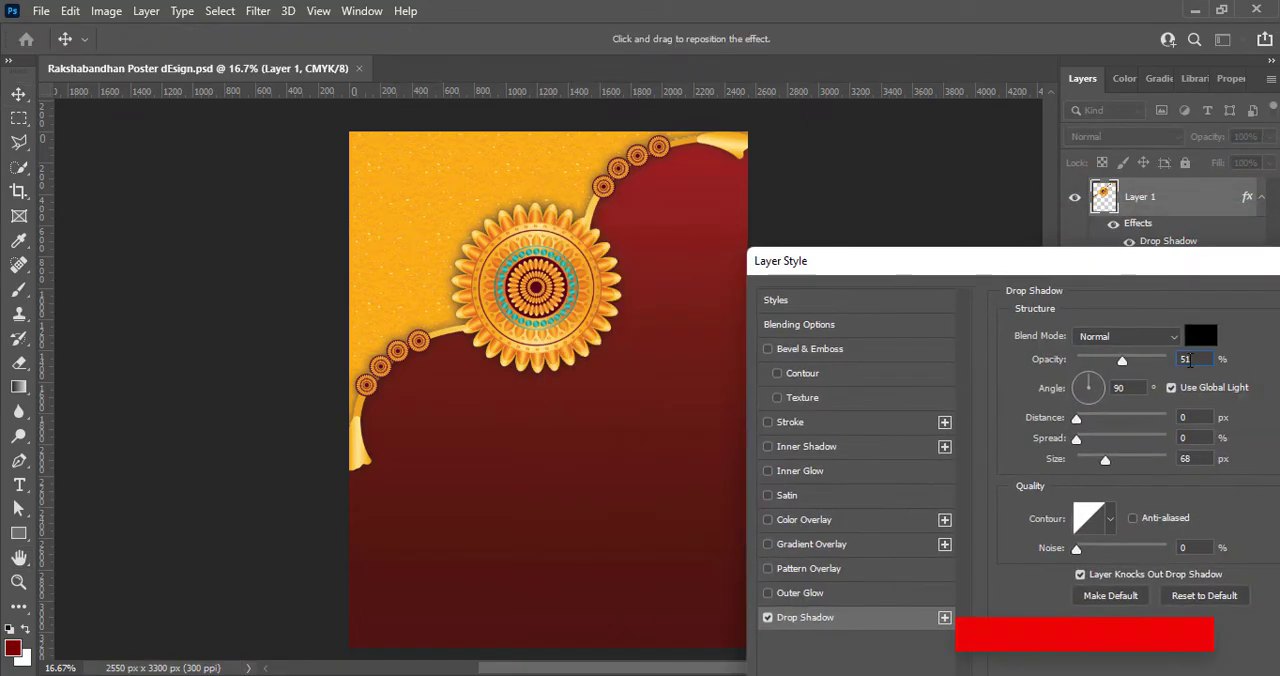
left_click(1180, 360)
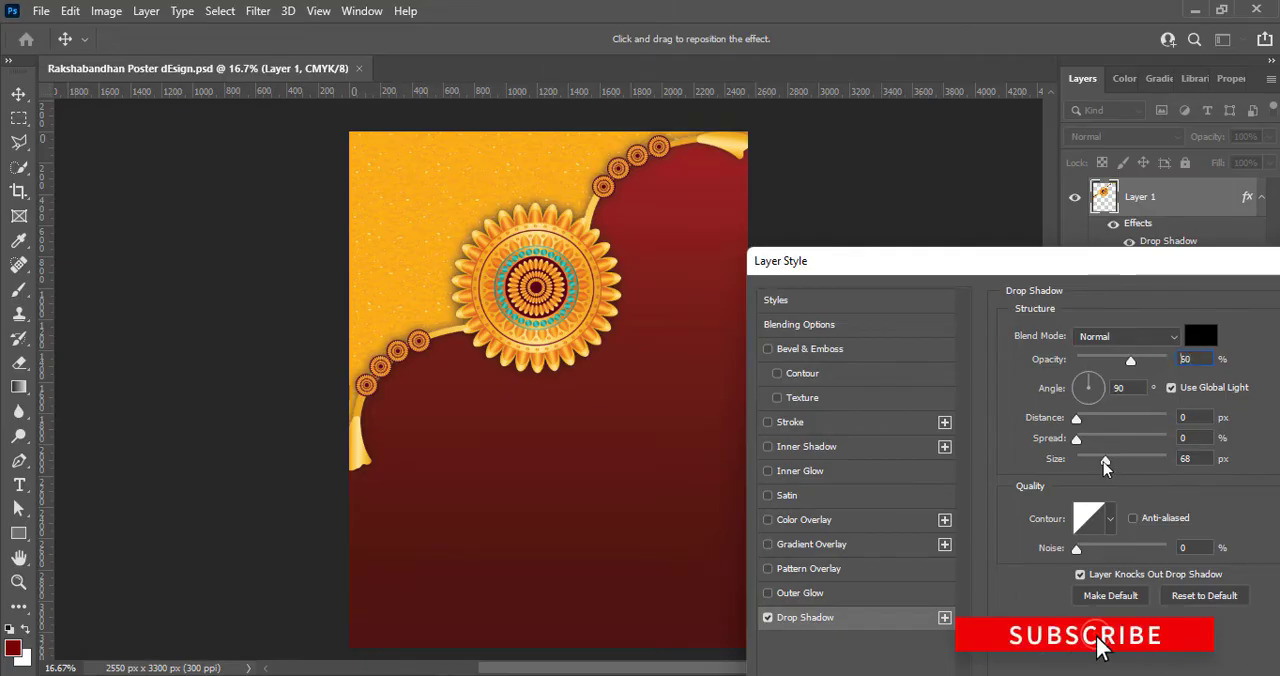
left_click_drag(1105, 460, 1112, 460)
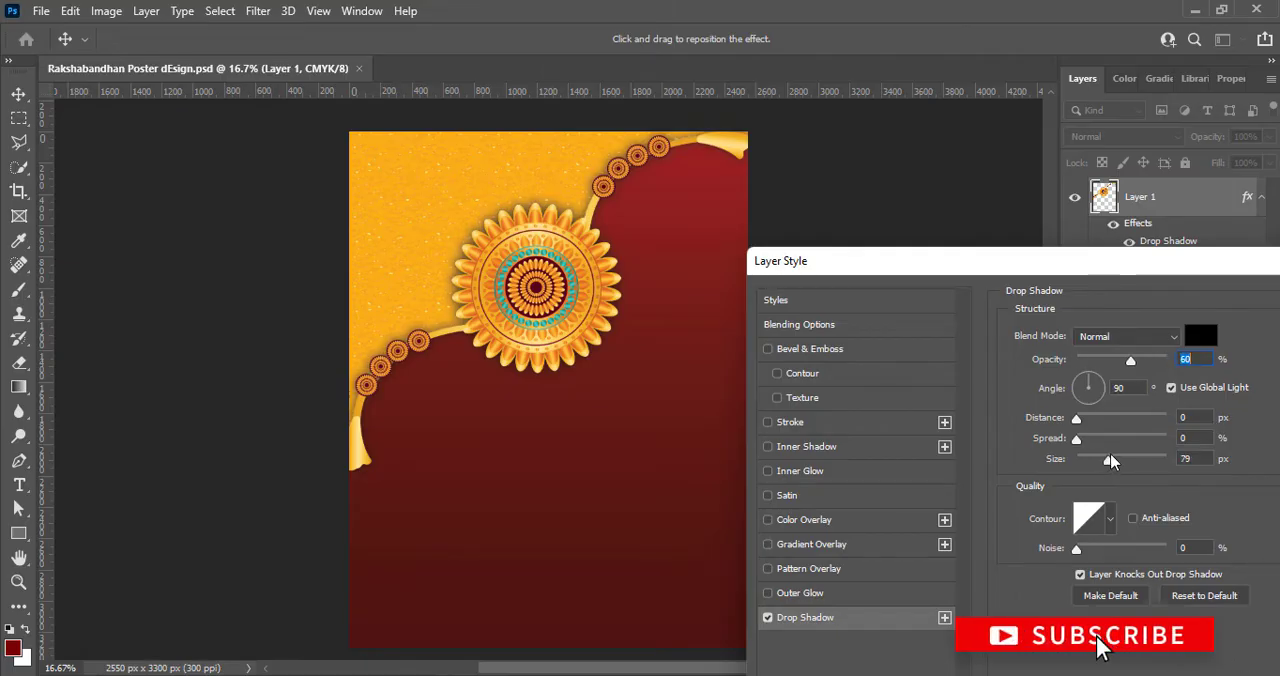
left_click_drag(1116, 258, 949, 258)
left_click(1208, 305)
left_click(927, 343, "ctrl")
key("ctrl+s")
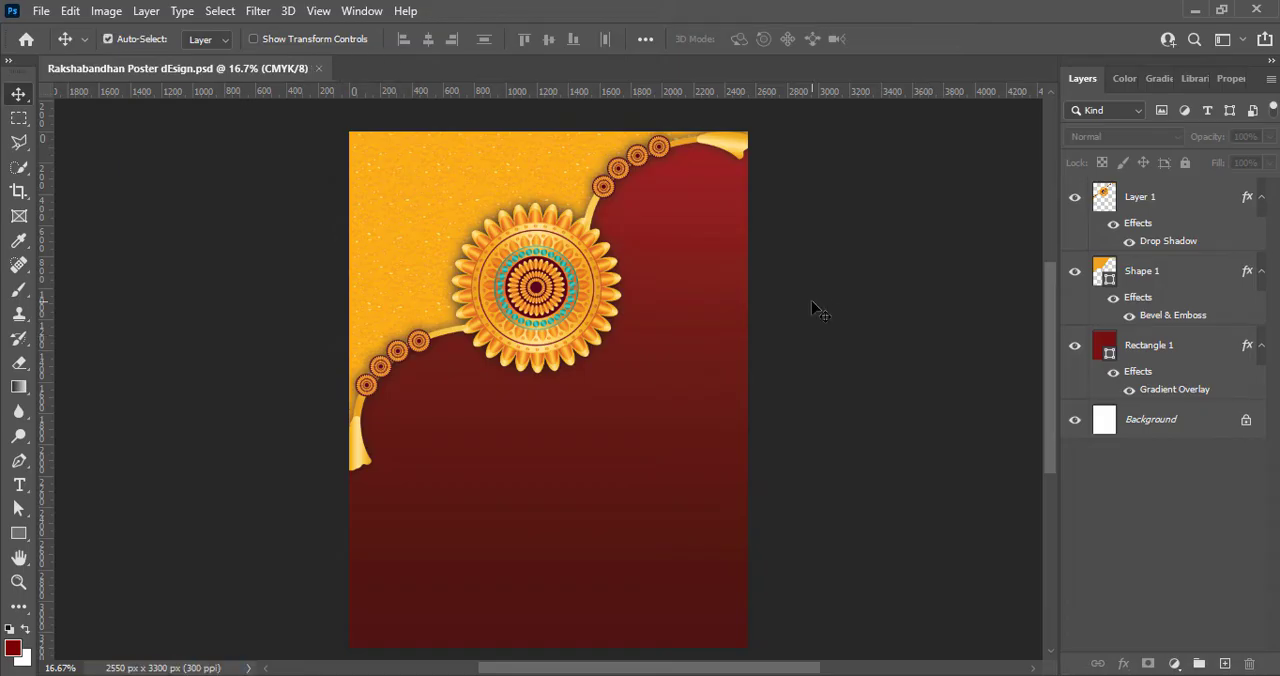
- Paste the small red and orange mandala and enlarge it to about 922% around the poster's centre
key("ctrl+v")
left_click(588, 454, "ctrl")
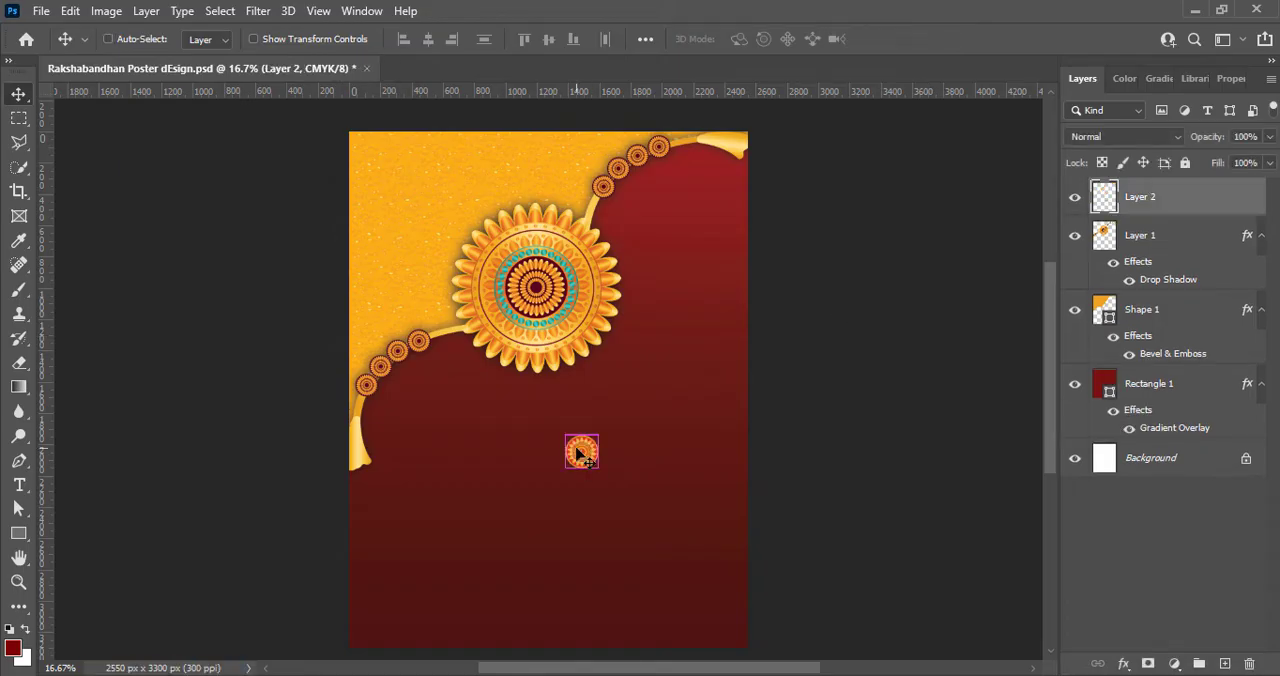
key("ctrl+t")
left_click_drag(598, 468, 682, 552)
left_click_drag(566, 435, 501, 370)
left_click_drag(565, 475, 522, 457)
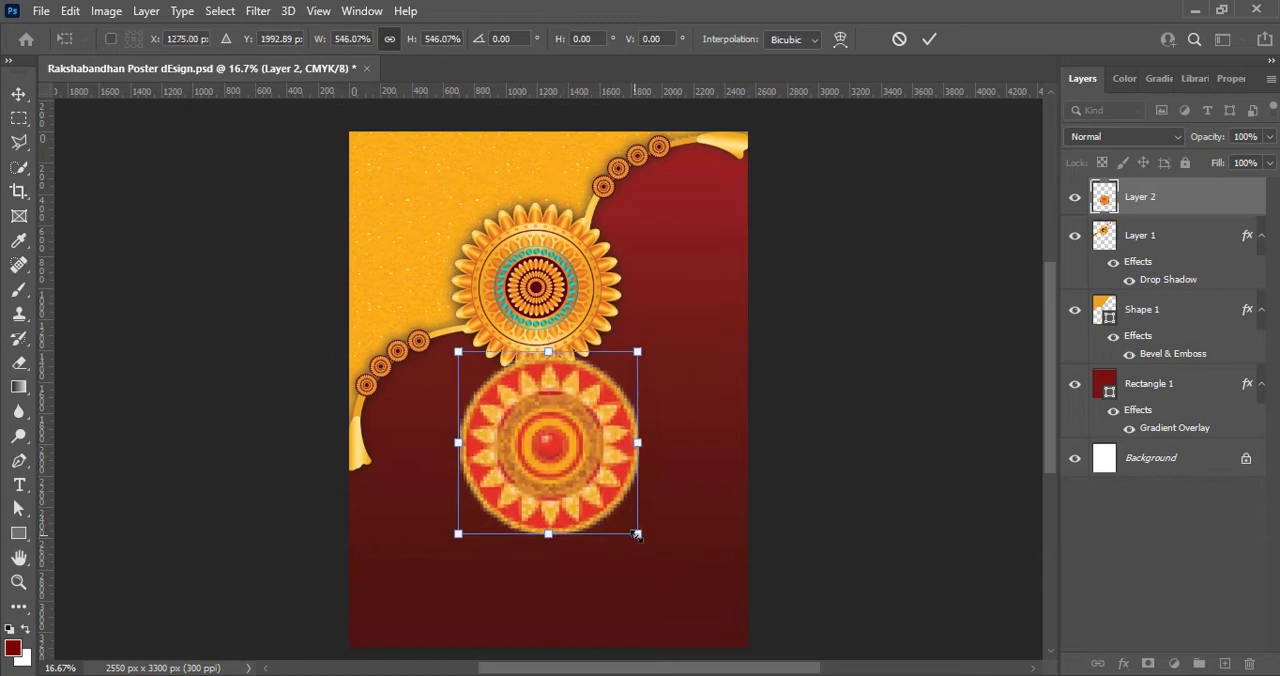
left_click_drag(638, 533, 668, 560)
left_click_drag(458, 352, 400, 295)
left_click_drag(670, 560, 703, 598)
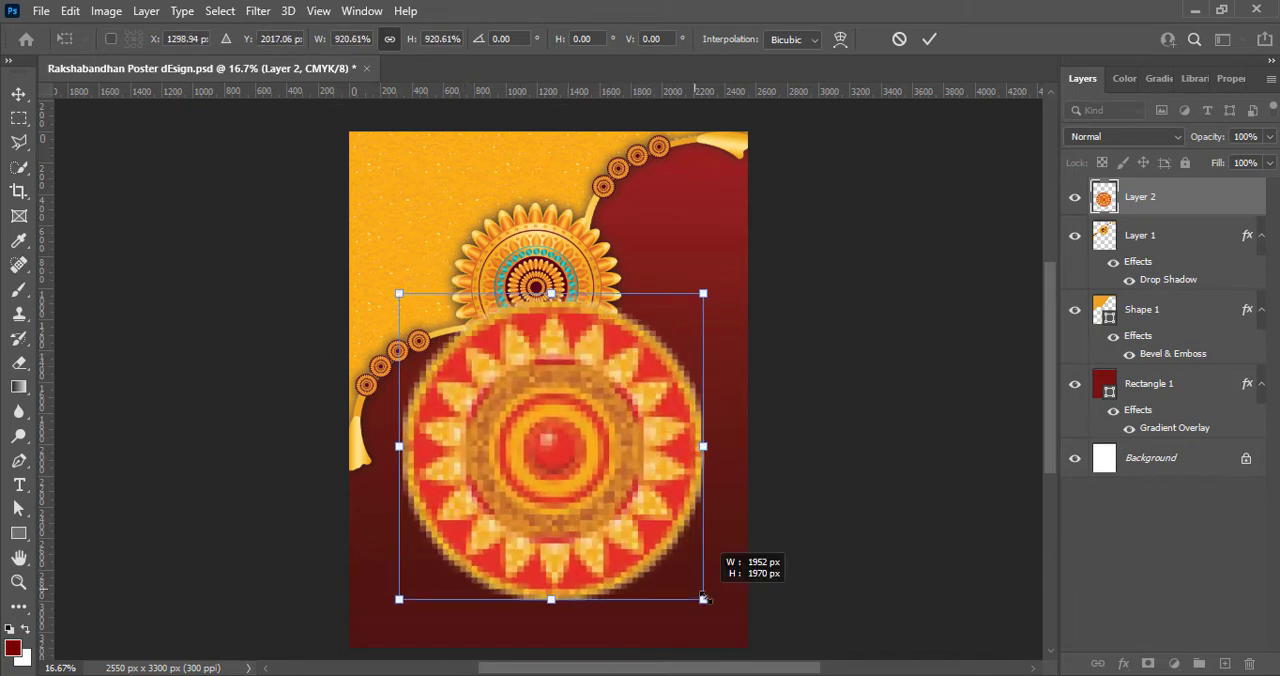
left_click(929, 39)
- Apply a Curves adjustment to the large mandala to intensify its red and yellow colours
left_click(106, 11)
mouse_move(200, 60)
left_click(321, 94)
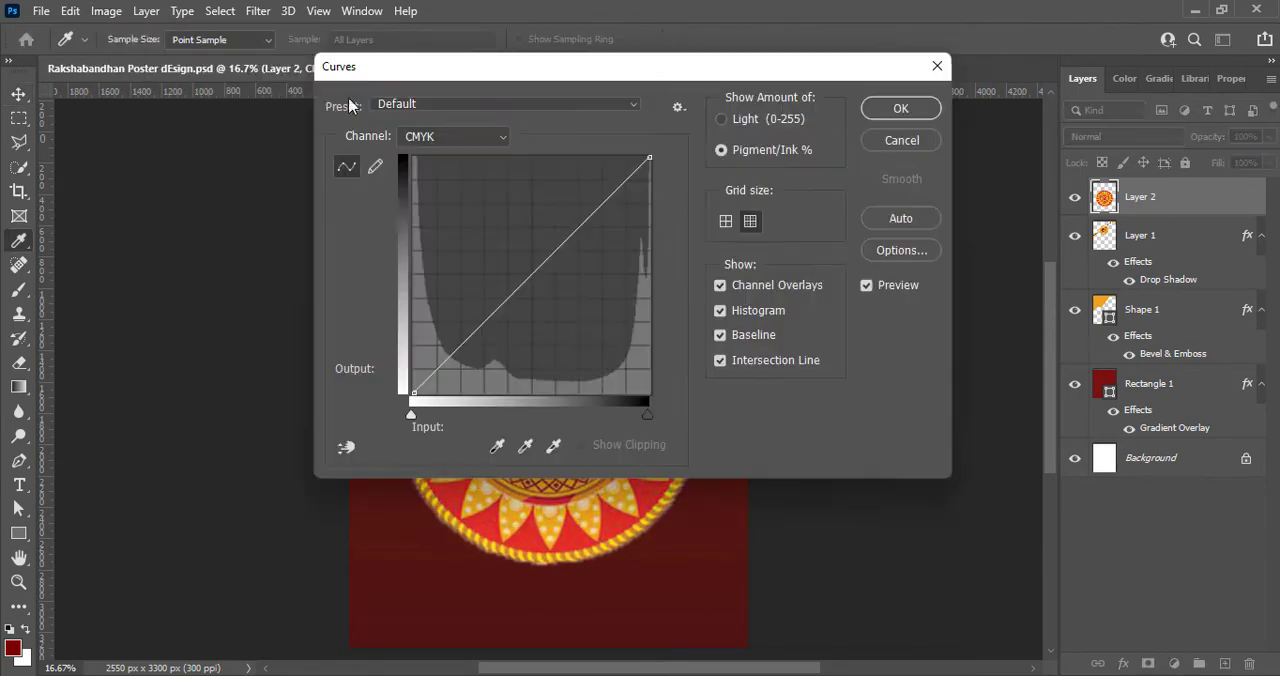
left_click_drag(400, 20, 971, 88)
left_click(1100, 296)
left_click_drag(1100, 296, 1058, 346)
key("Return")
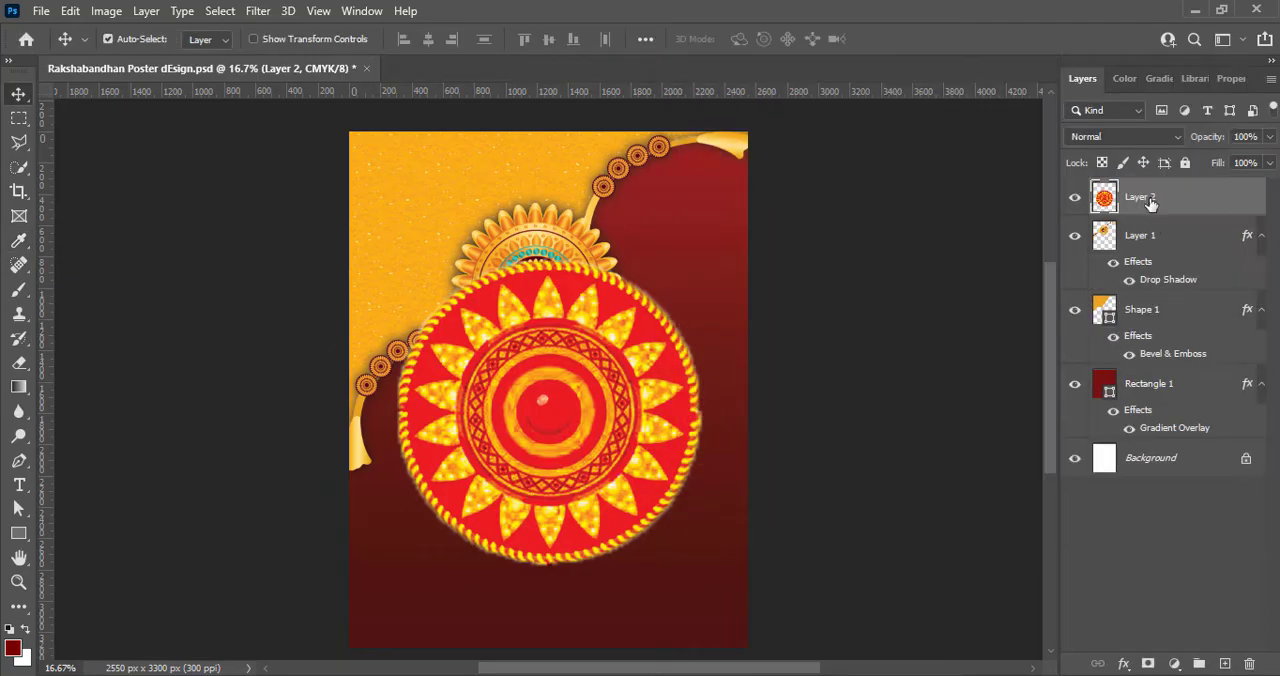
- Move the large mandala's layer beneath the orange shape, lower its opacity to 28% and save the document
left_click_drag(1150, 200, 1163, 372)
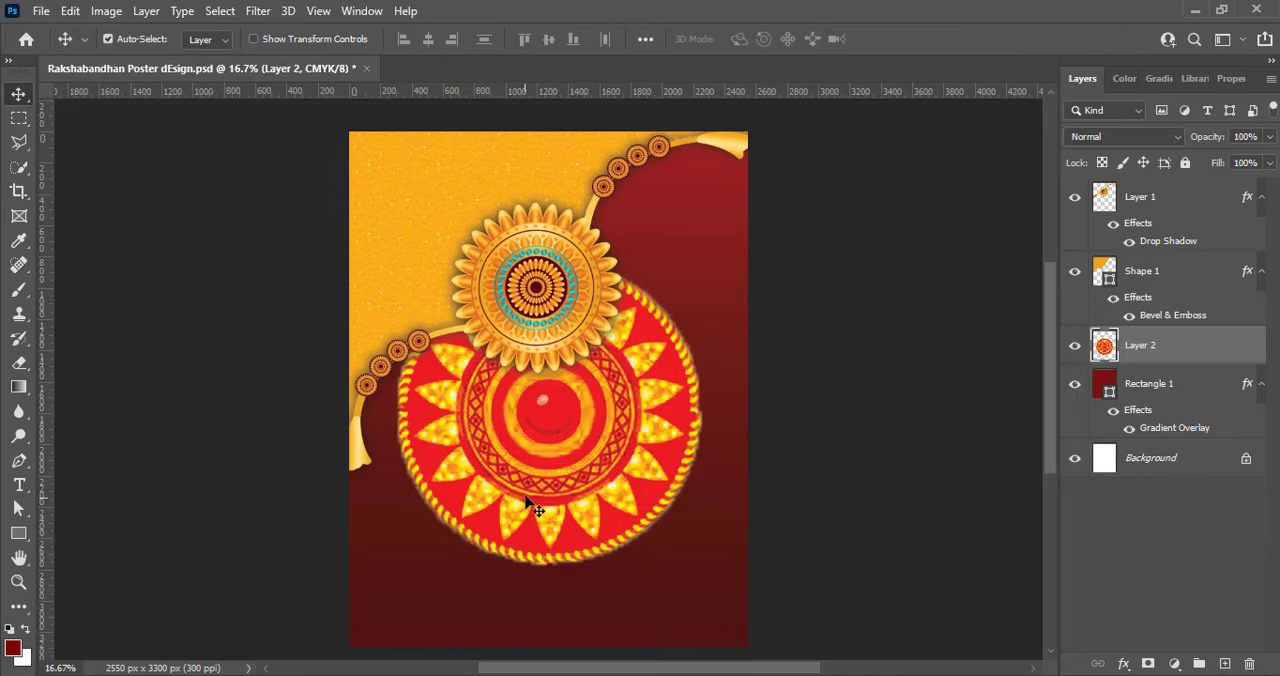
left_click(1269, 136)
left_click_drag(1266, 160, 1206, 165)
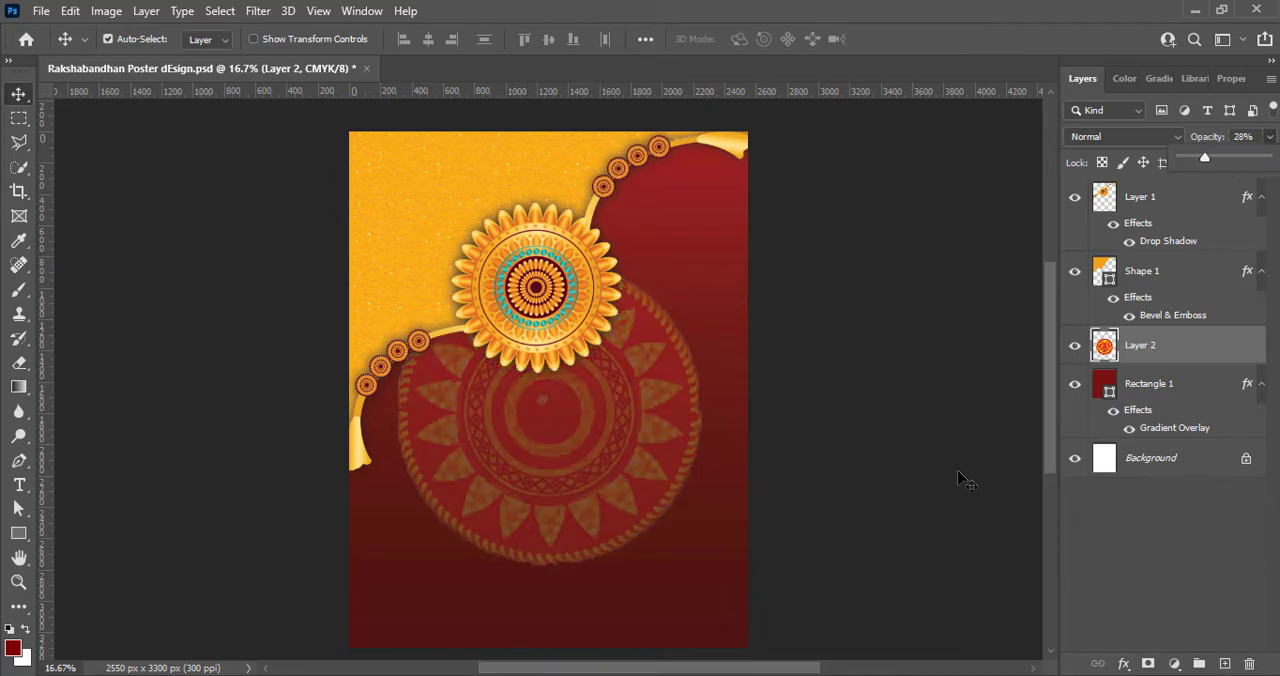
left_click(900, 440)
key("ctrl+s")
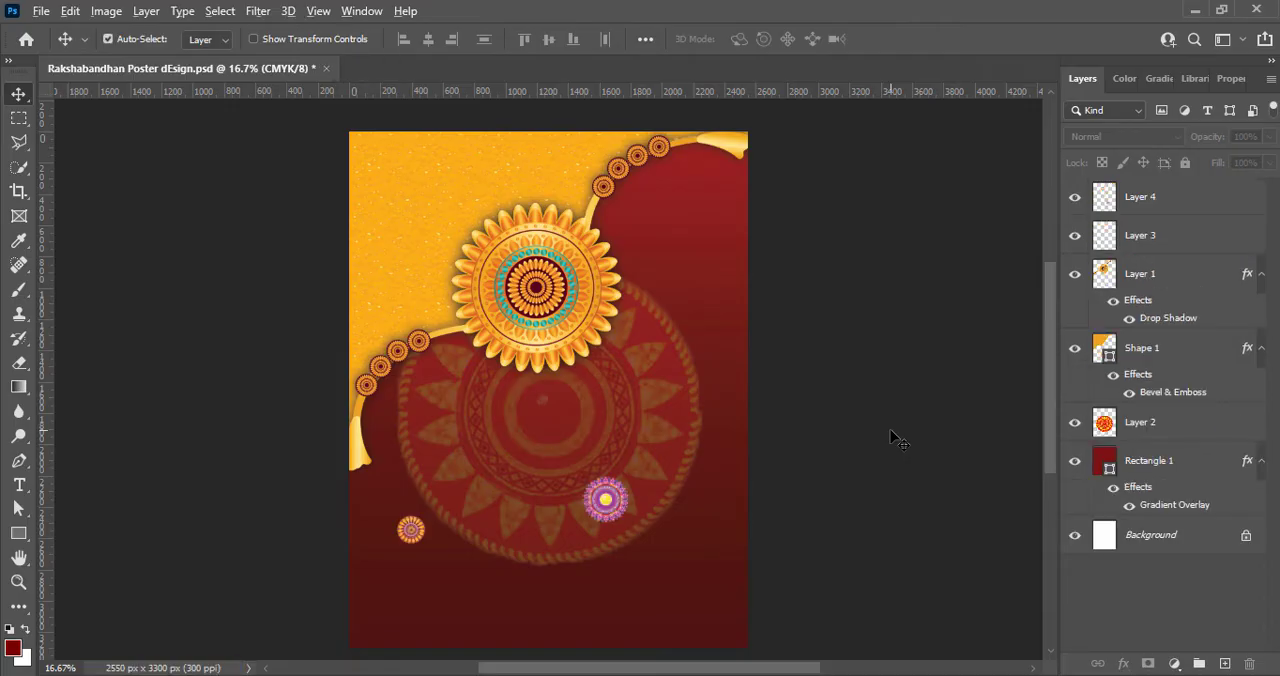
- Scale the faded large mandala down to about 86% and recentre it beneath the rakhi
left_click(510, 450)
key("ctrl+t")
left_click_drag(390, 257, 441, 302)
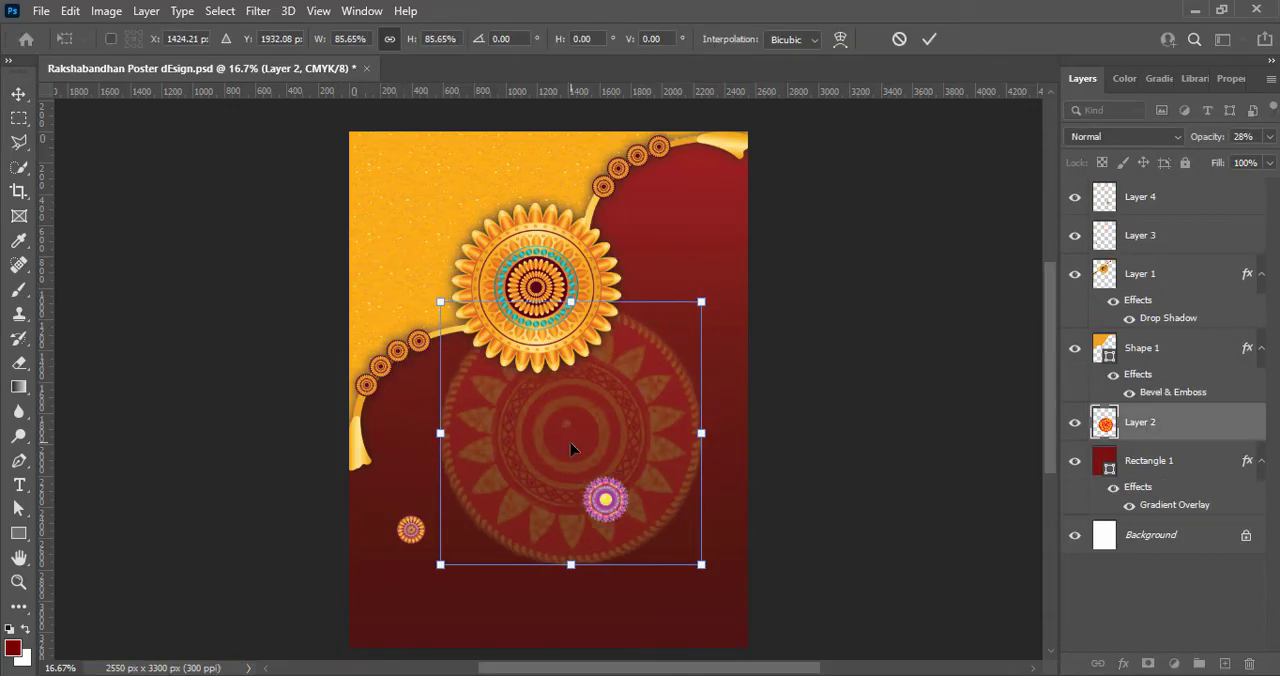
left_click_drag(572, 450, 550, 427)
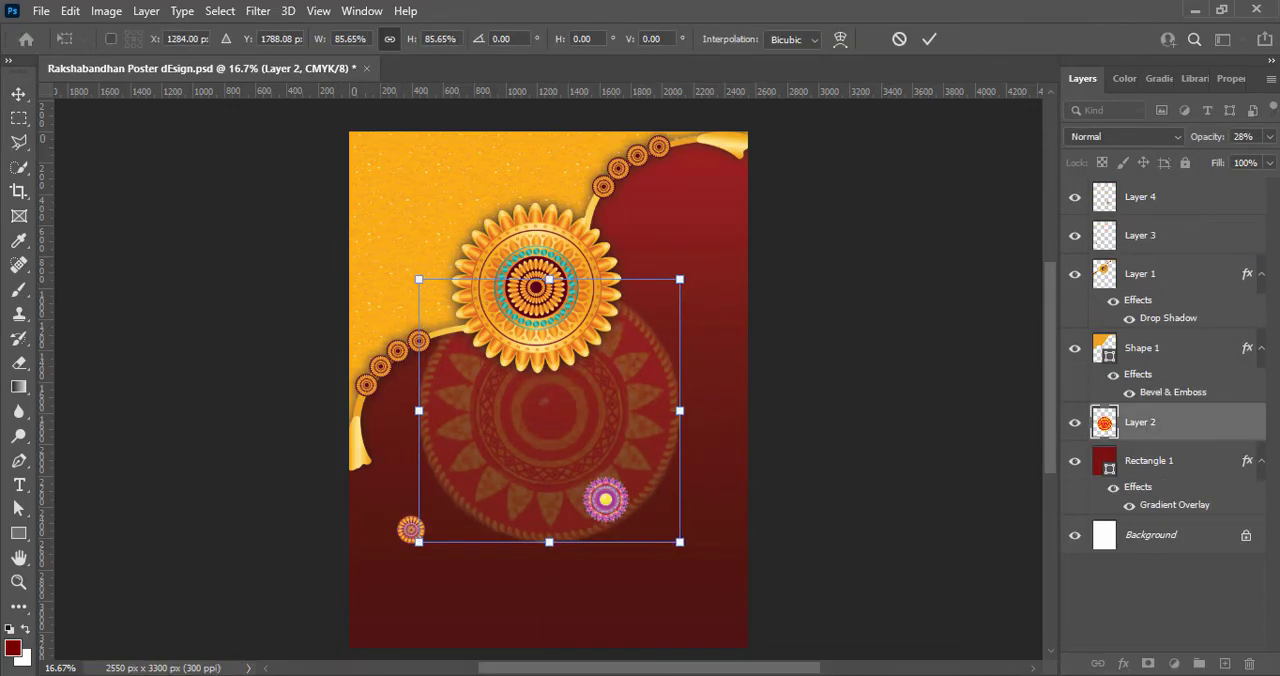
left_click(929, 38)
- Enlarge the small purple mandala over the lower-right part of the large faded mandala
left_click_drag(605, 500, 520, 452)
key("ctrl+t")
left_click(929, 39)
- Apply a two-point Curves adjustment to the purple mandala to make its colours more vivid and contrasting
left_click(106, 10)
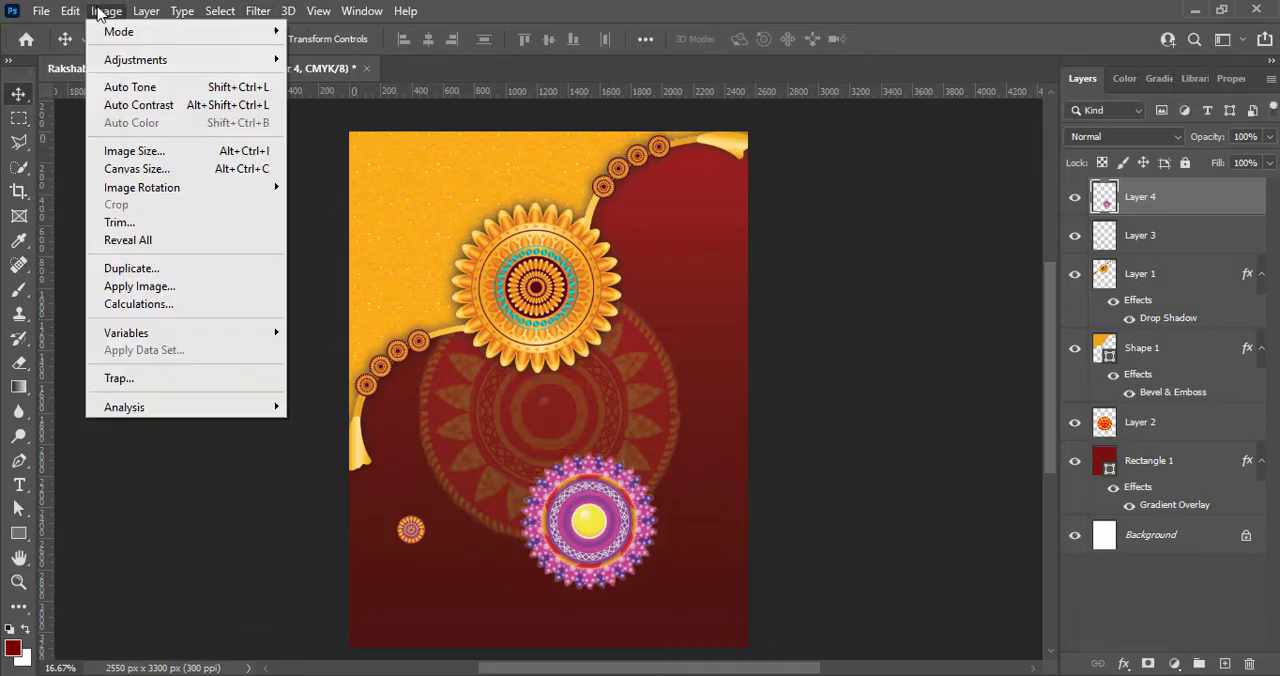
mouse_move(180, 59)
left_click(342, 97)
left_click_drag(532, 274, 506, 247)
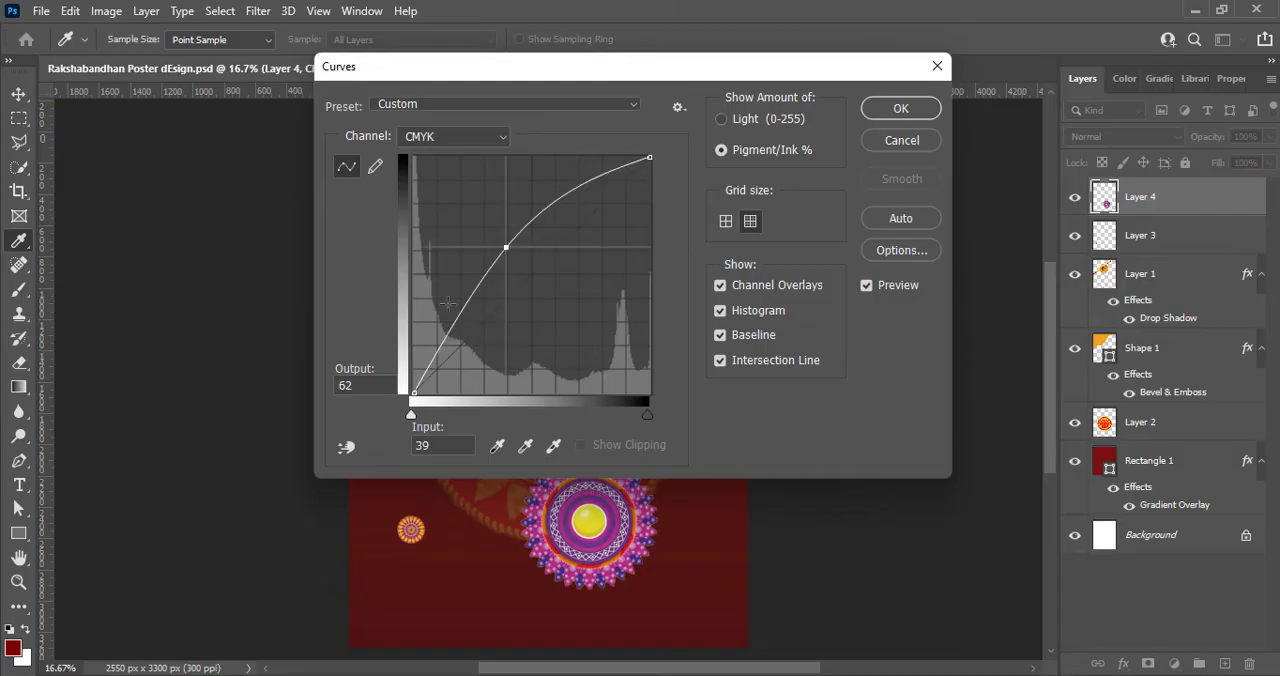
left_click_drag(449, 315, 503, 331)
left_click(900, 108)
key("v")
- Enlarge the small orange mandala in the poster's lower-left area
left_click(409, 523)
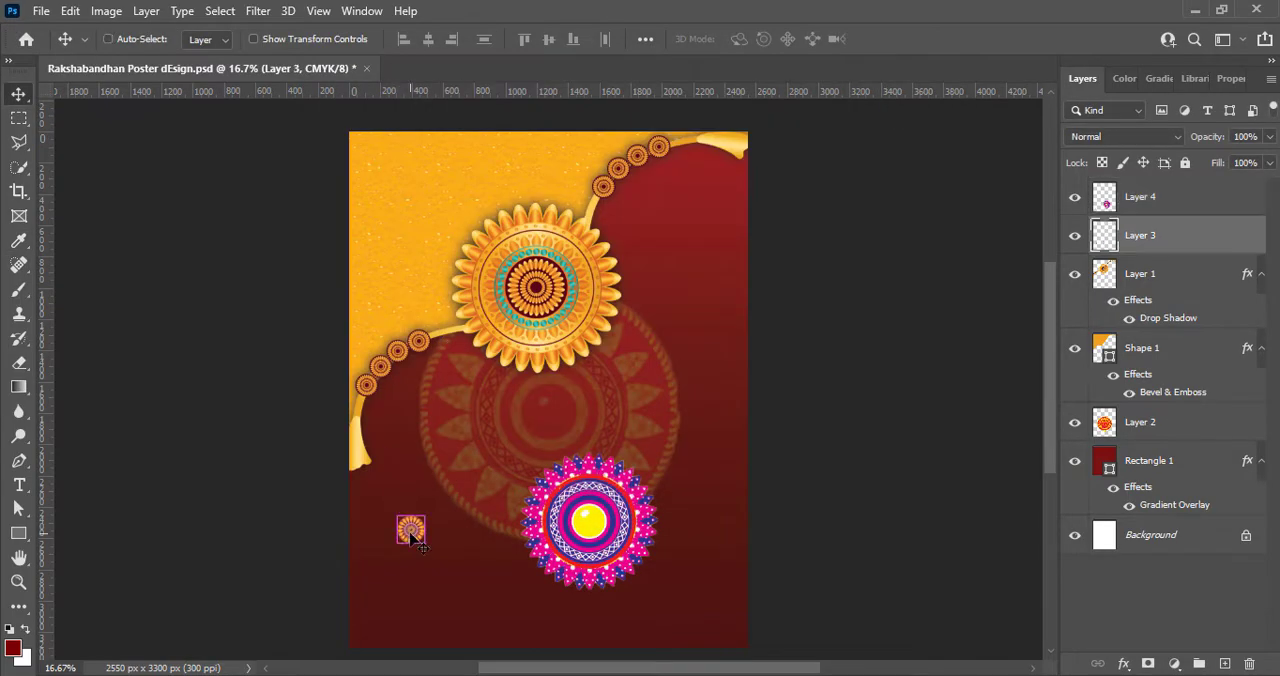
key("ctrl+t")
left_click_drag(425, 544, 490, 630)
left_click(929, 39)
- Apply a two-point Curves adjustment to the enlarged orange mandala in the poster's lower-left area
left_click(106, 10)
mouse_move(180, 59)
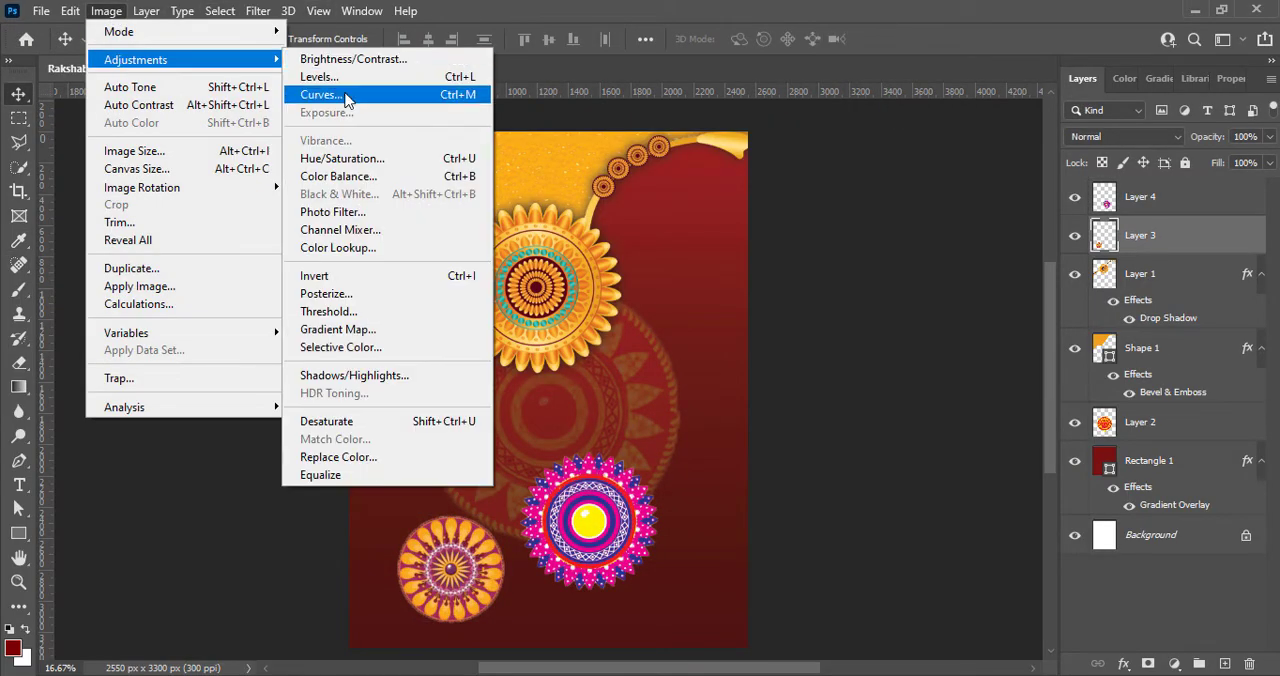
left_click(342, 97)
left_click_drag(487, 318, 443, 285)
left_click_drag(480, 198, 516, 222)
left_click(899, 108)
- Place the purple mandala partly off the poster's upper-right edge, and the orange one, scaled down, across the bottom edge
left_click_drag(575, 525, 733, 219)
left_click_drag(457, 587, 456, 648)
key("ctrl+t")
left_click_drag(503, 577, 477, 603)
key("Return")
- Lower the purple mandala's opacity to 48% and the bottom orange mandala's opacity to 41%
left_click(1270, 137)
left_click_drag(1273, 159, 1232, 158)
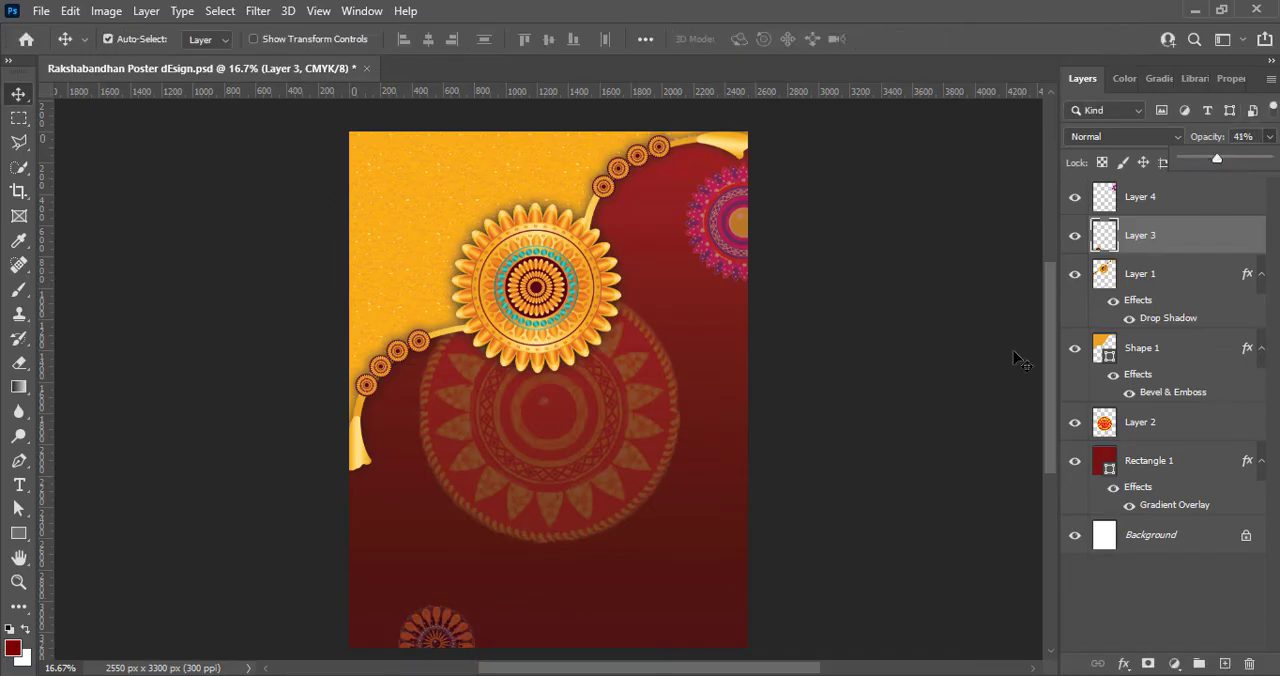
left_click(1017, 358)
- Duplicate the bottom orange mandala into the poster's lower-right area and scale the copy down
left_click_drag(422, 639, 692, 583, "alt")
key("ctrl+t")
left_click(930, 40)
- Duplicate the purple mandala to the poster's lower-left area, shrink the copy below the rakhi's tassel and deselect it
left_click(730, 229)
left_click_drag(730, 229, 400, 506, "alt")
key("ctrl+t")
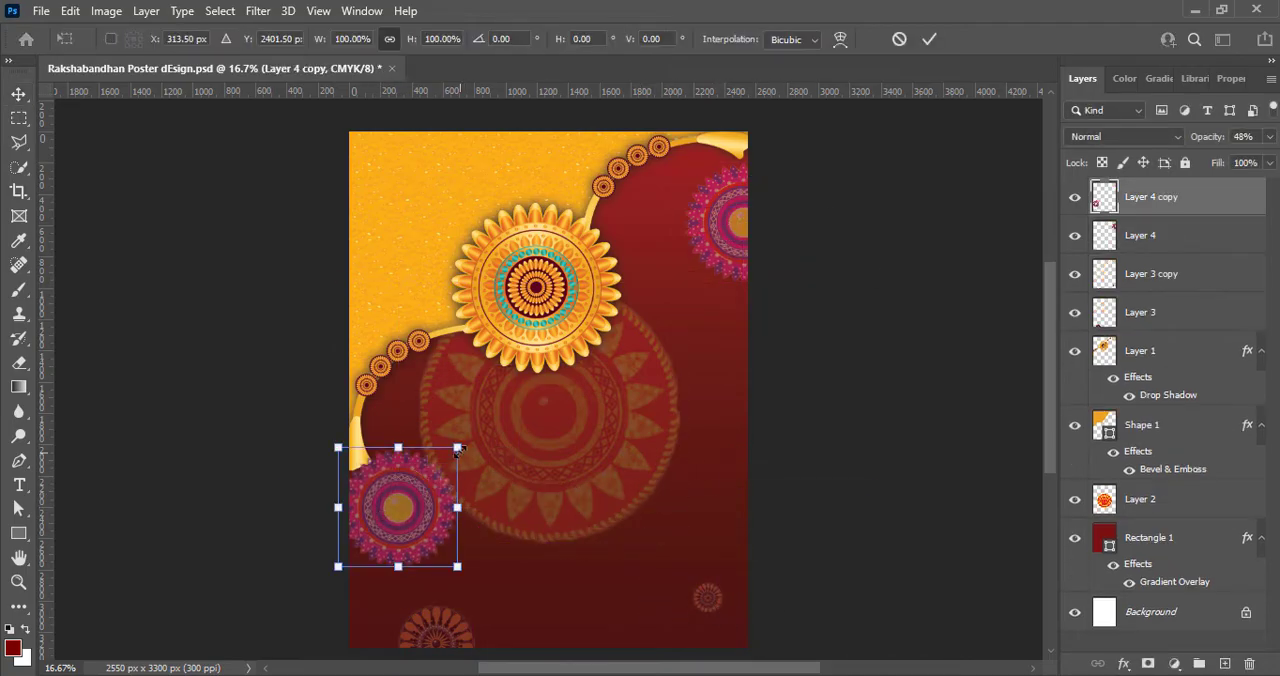
left_click_drag(457, 449, 415, 488, "alt")
left_click(848, 325)
left_click(848, 325)
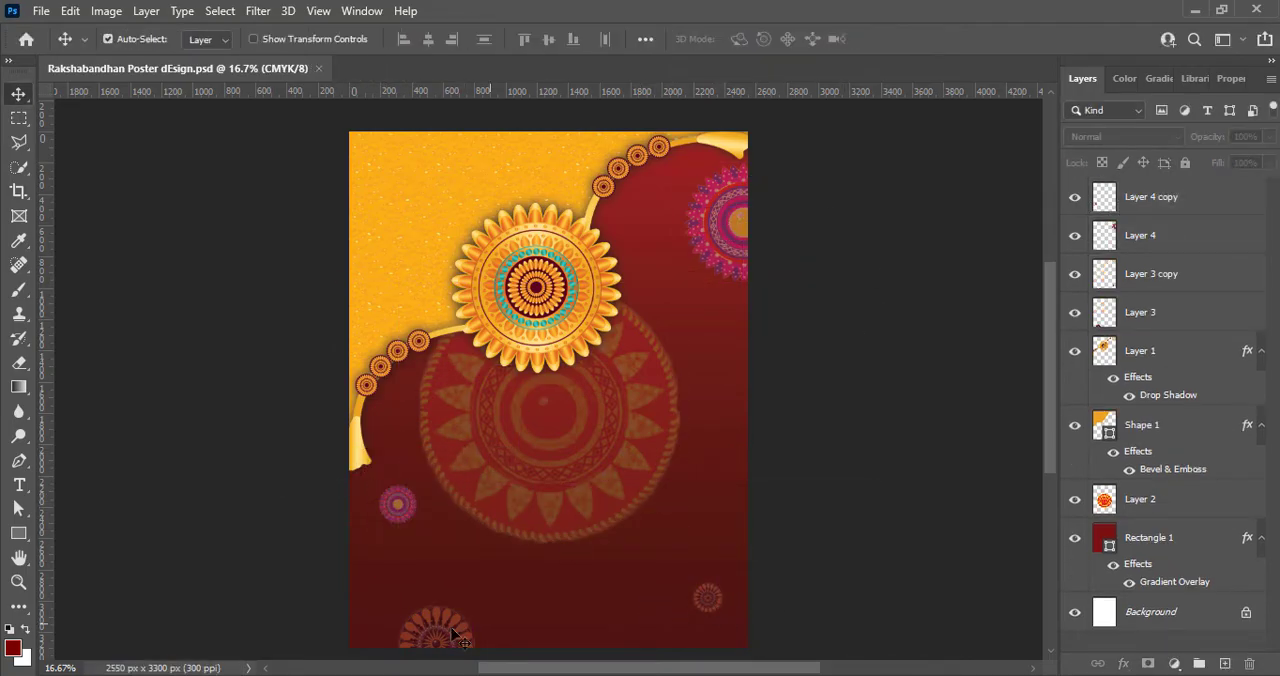
- Duplicate the purple mandala to the poster's right side beside the large mandala and scale the copy to about 46%
left_click_drag(730, 246, 709, 449, "alt")
key("ctrl+t")
left_click_drag(800, 371, 743, 434)
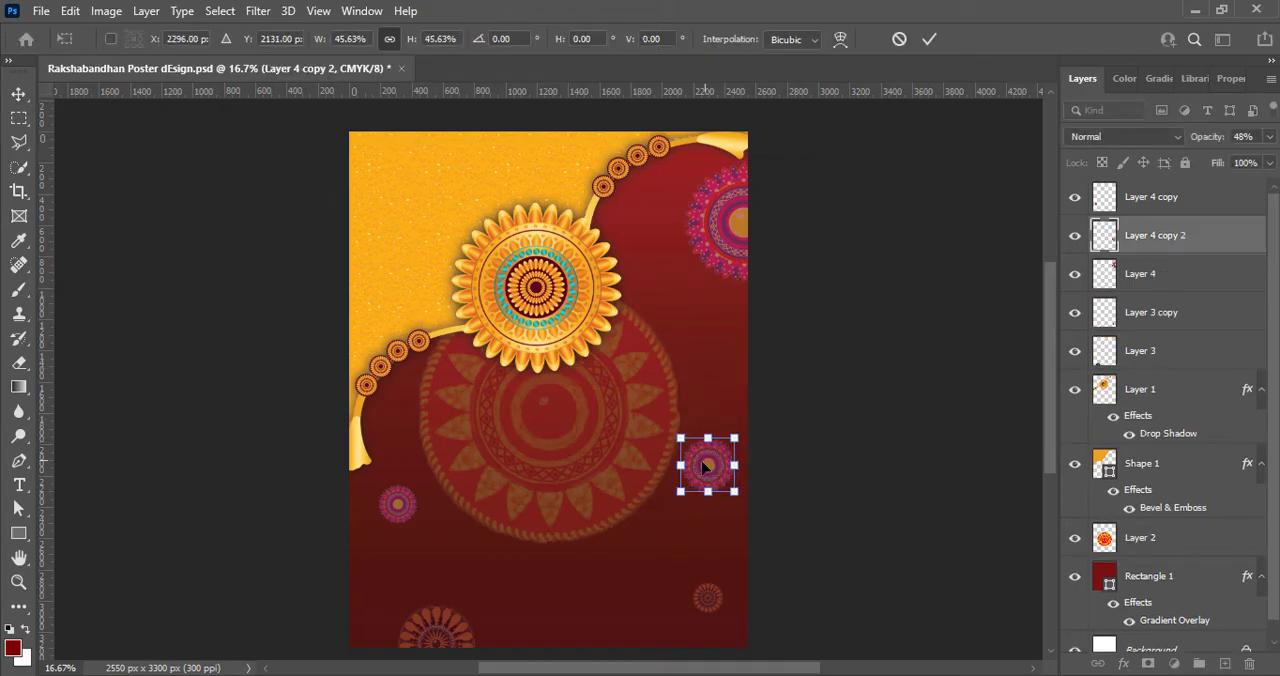
key("Return")
- Move the right-side purple copy's layer beneath the large mandala layer, shift it slightly down and reduce its opacity
left_click_drag(1151, 235, 1150, 525)
mouse_move(707, 457)
left_mouse_down()
mouse_move(686, 449)
mouse_move(707, 472)
left_mouse_up()
left_click(913, 285)
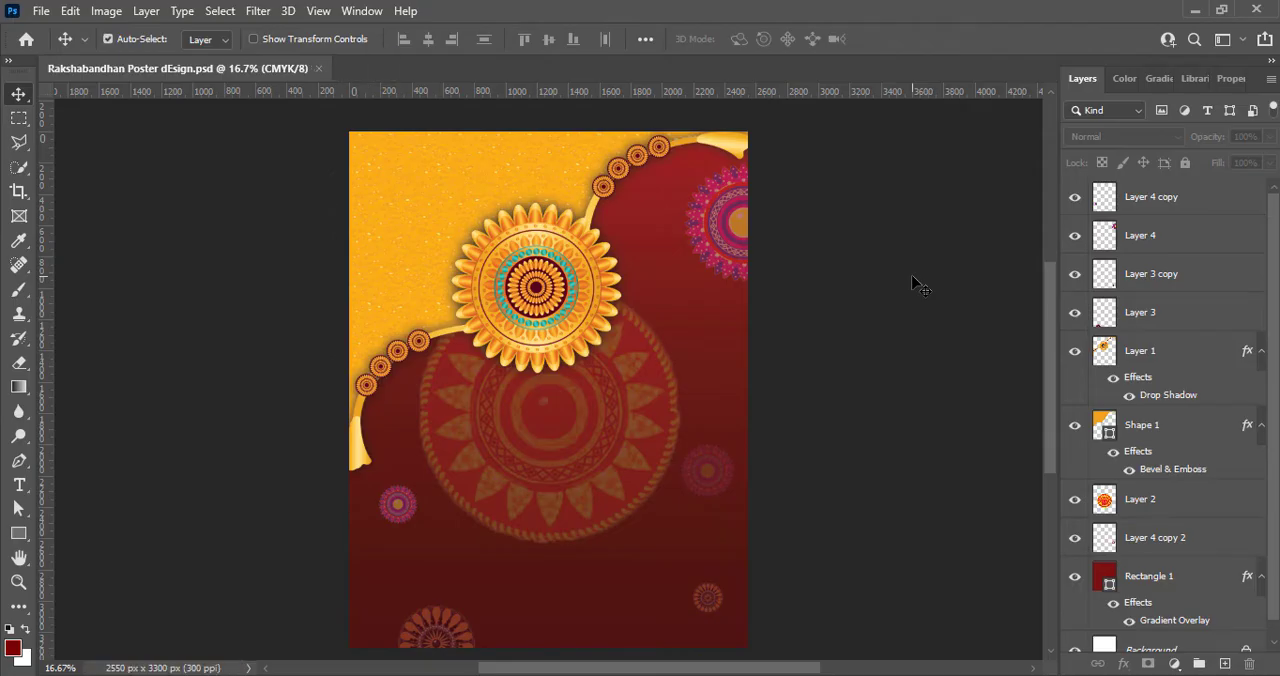
- Give the upper-right purple mandala a white Hard Light outer glow with 50% opacity, 5% spread and 70 px size
left_click(730, 220)
right_click(1104, 240)
left_click(1088, 251)
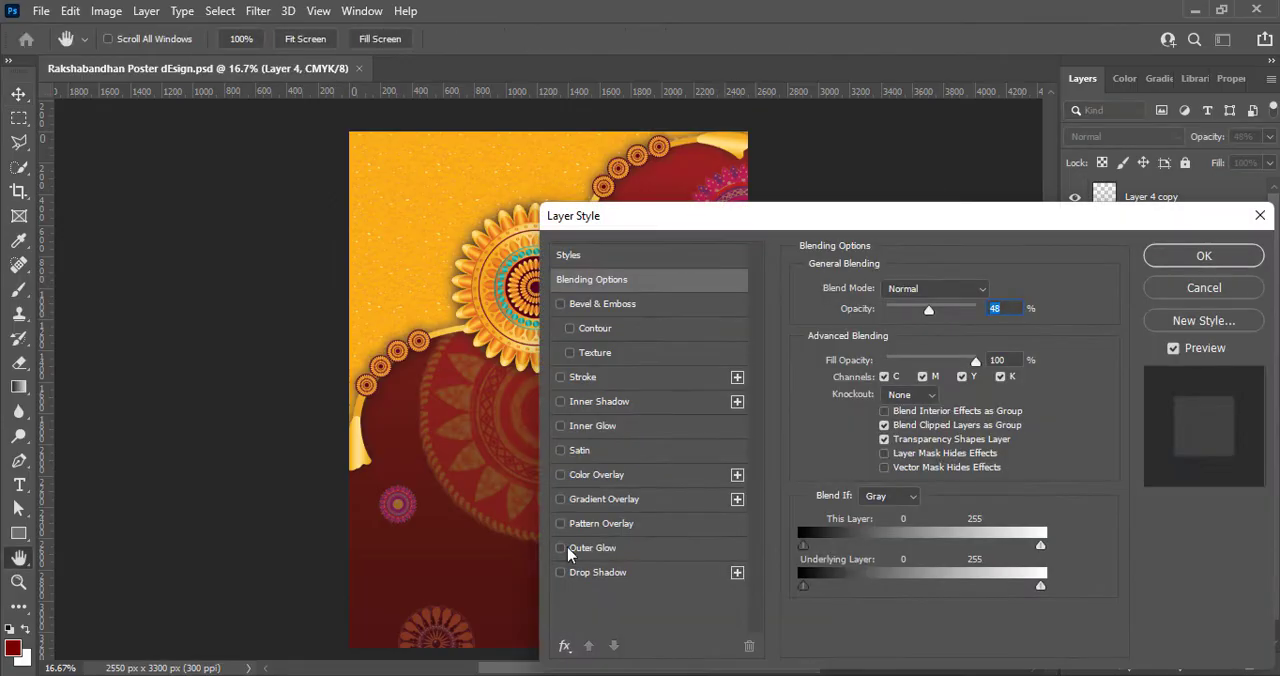
left_click(572, 549)
left_click_drag(740, 214, 744, 333)
left_click(853, 471)
left_click(740, 352)
left_click(1170, 343)
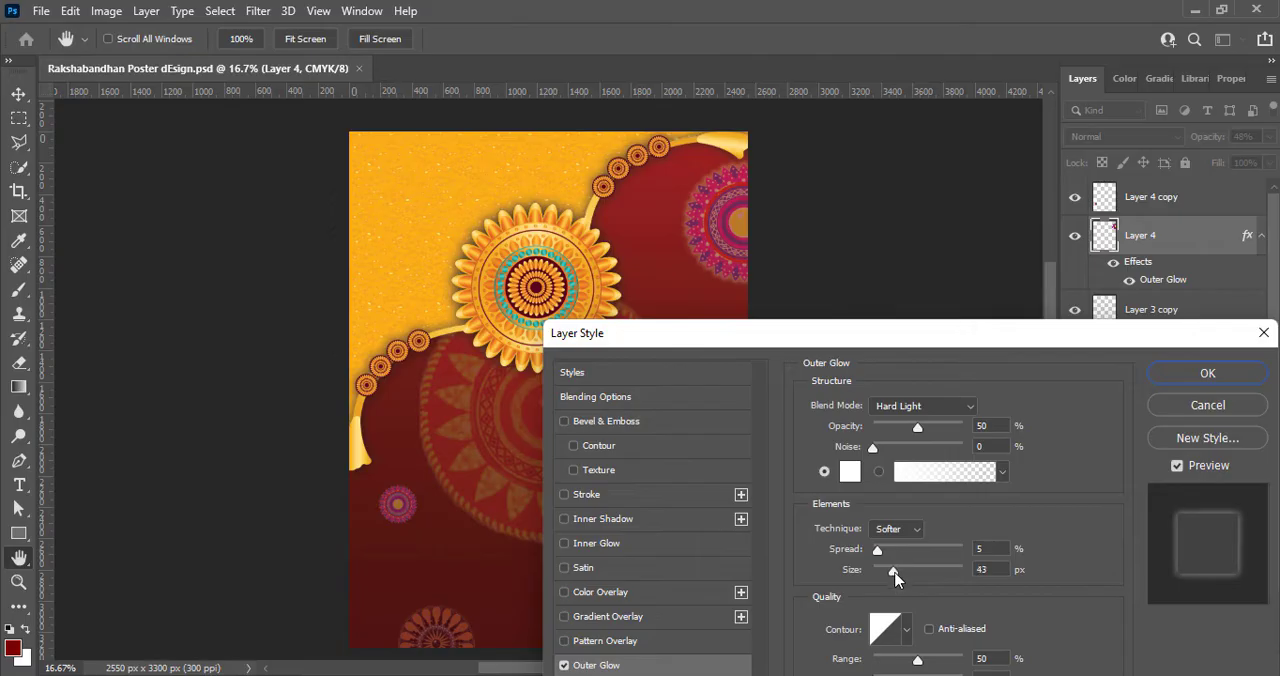
left_click_drag(898, 574, 905, 574)
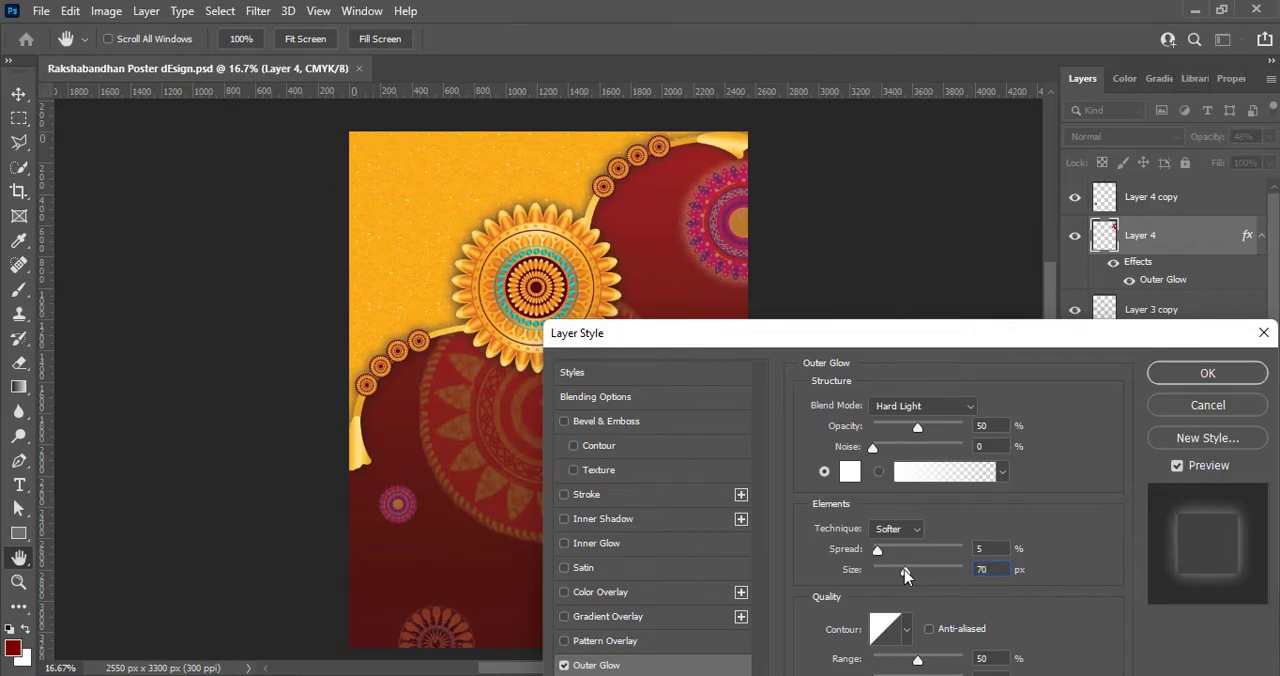
left_click(1196, 376)
- Add a white outer glow to the large faded mandala in Normal mode, with 50% opacity and 191 px size
left_click(600, 466)
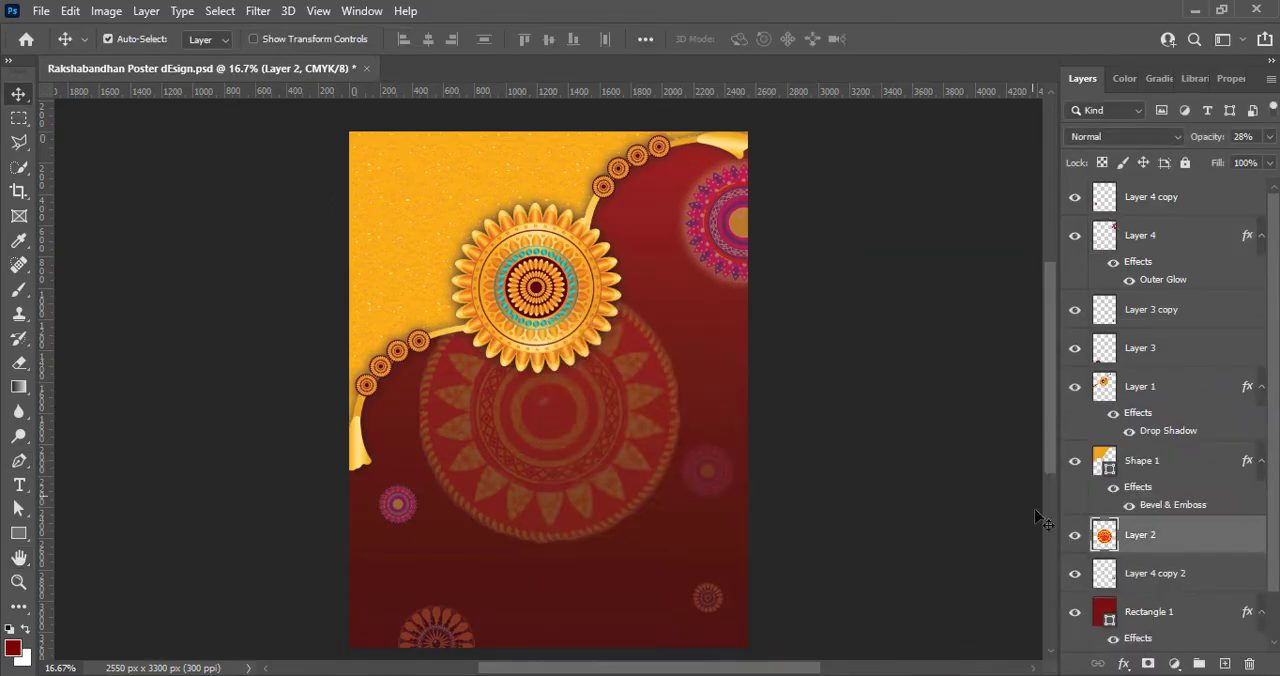
right_click(1104, 538)
left_click(1088, 169)
left_click(580, 548)
left_click_drag(774, 217, 962, 302)
left_click_drag(1088, 539, 1105, 541)
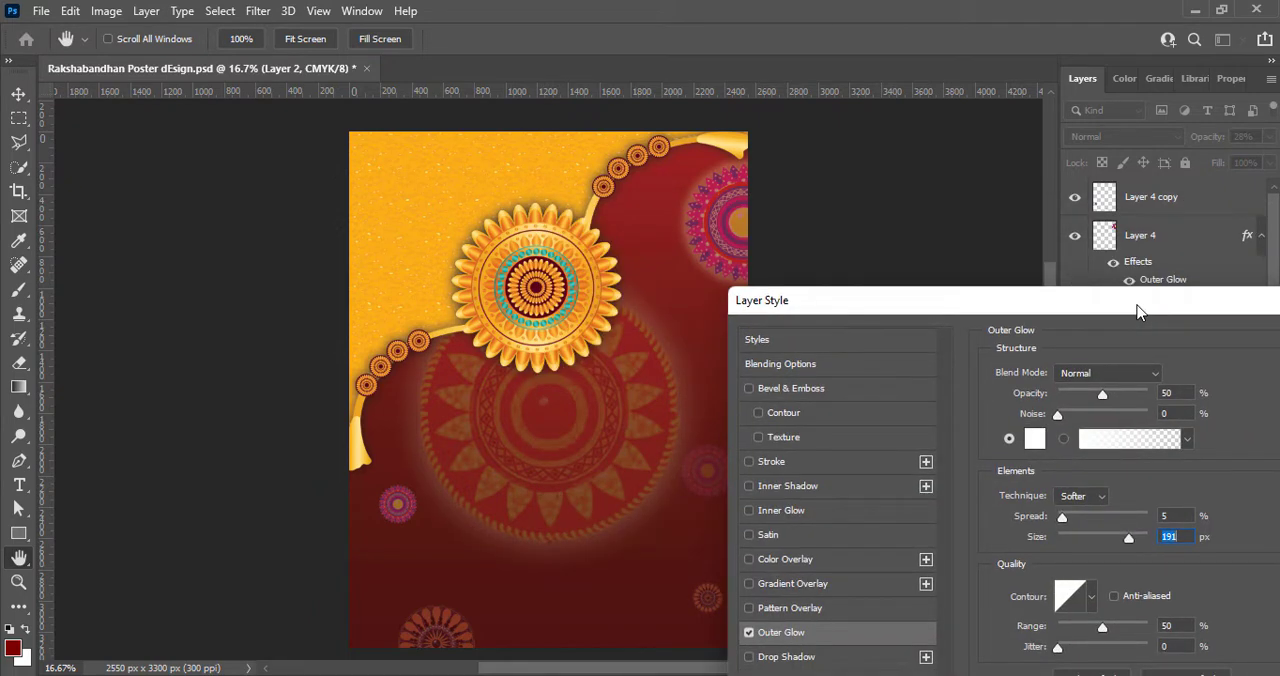
key("Return")
- Add an outer glow to the small purple mandala below the rakhi's tassel and save the poster
left_click(398, 508)
key("ctrl+s")
right_click(1140, 197)
left_click(1088, 169)
left_click(553, 546)
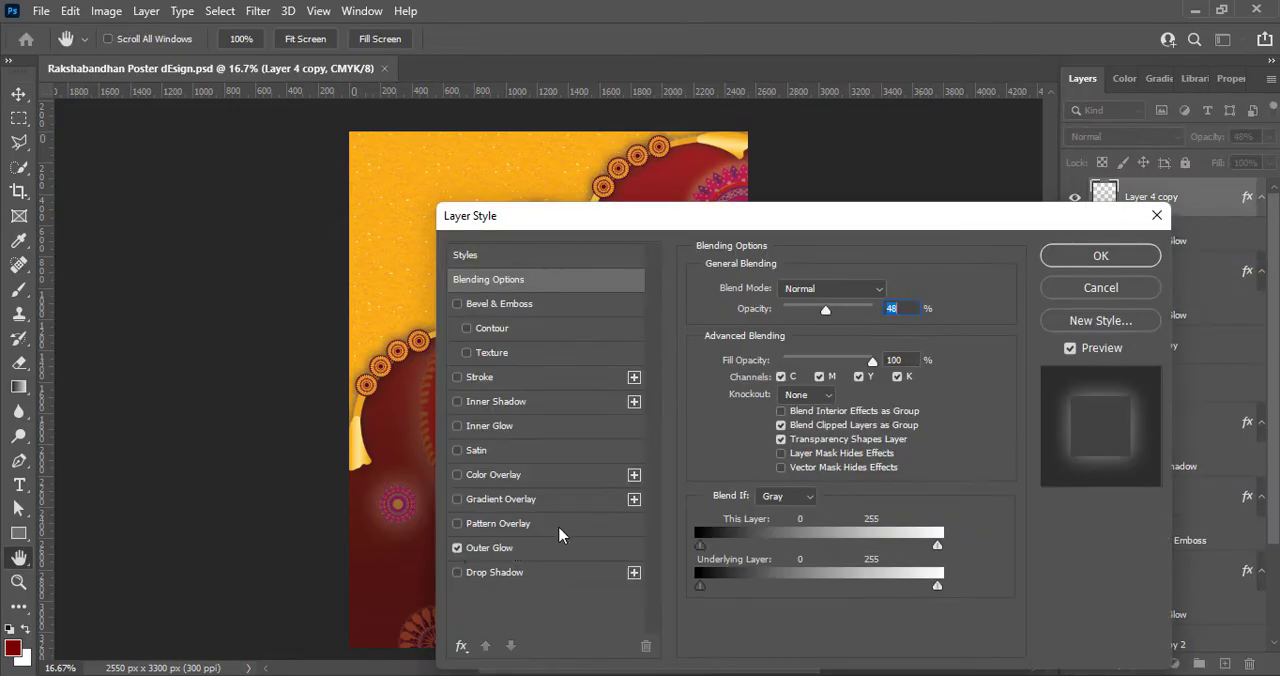
key("Return")
- Add a white outer glow at 50% opacity to the orange mandala at the poster's bottom edge
left_click(437, 642)
right_click(1148, 384)
left_click(1096, 16)
left_click(545, 548)
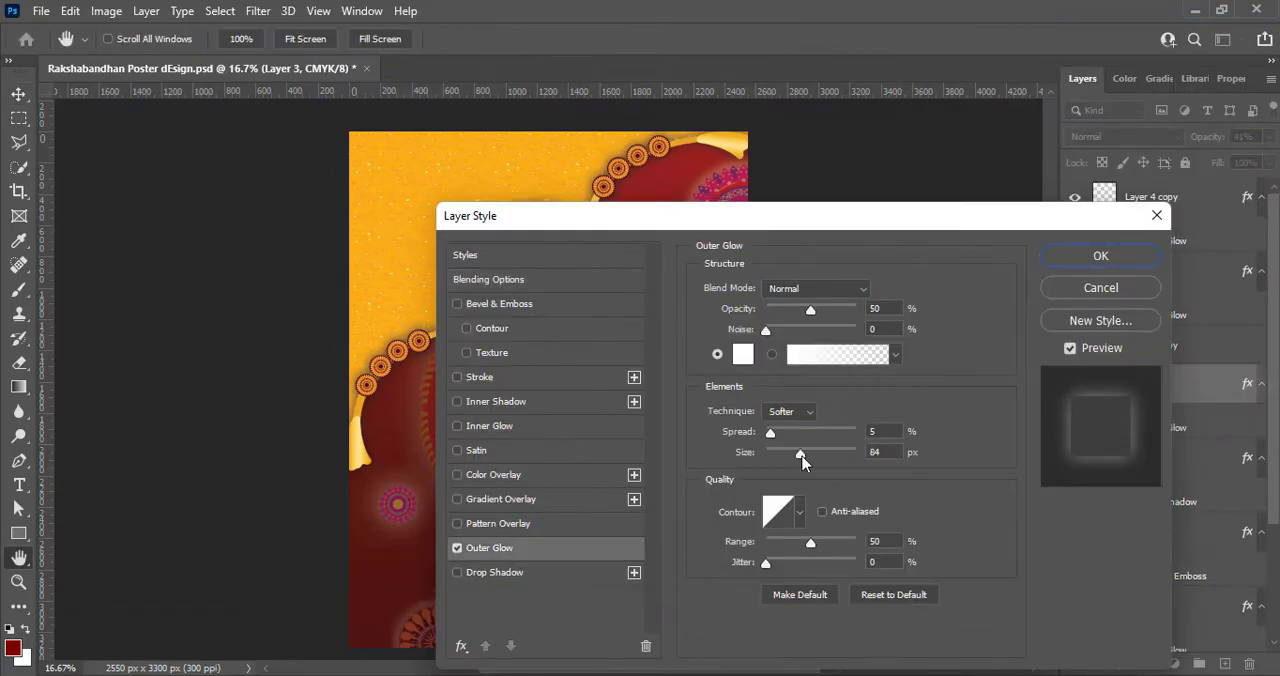
left_click(1087, 264)
- Add a white outer glow at 50% opacity to the small orange mandala in the poster's lower-right area
left_click(706, 602)
right_click(1101, 346)
left_click(964, 311)
left_click(545, 548)
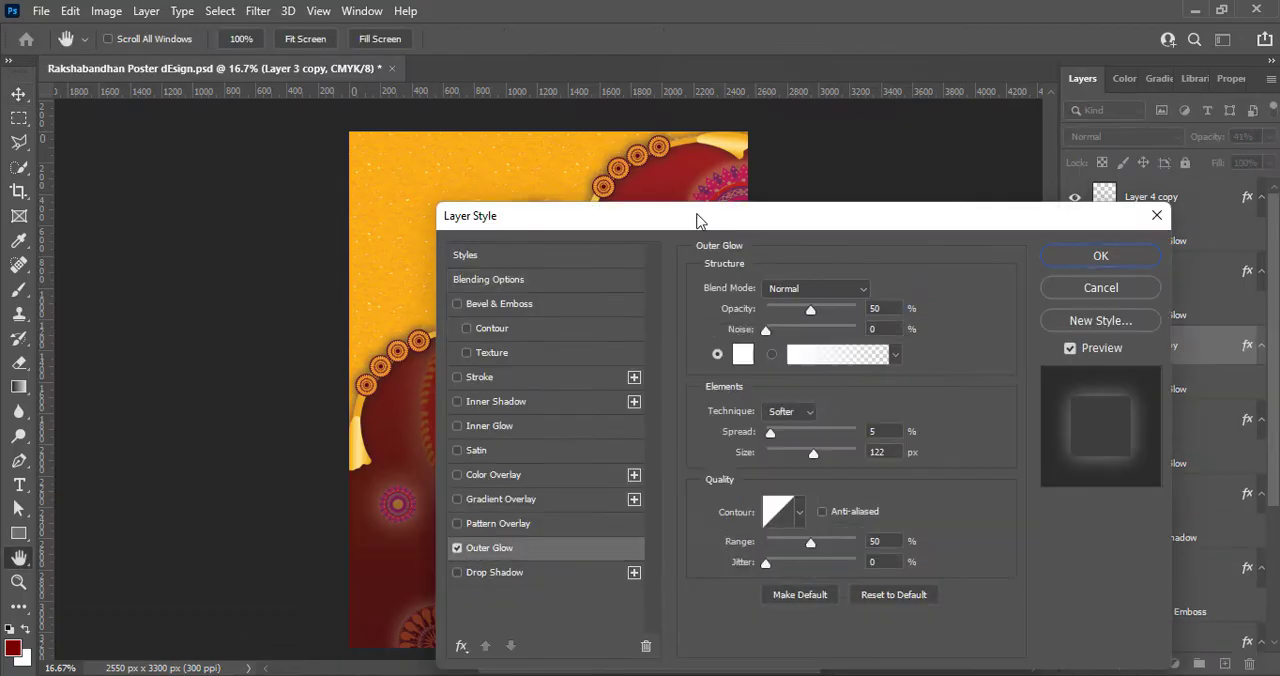
left_click(945, 94)
left_click_drag(695, 219, 297, 10)
- Apply an outer glow to the faded purple mandala beside the large mandala and deselect the layer
left_click(714, 474)
right_click(1112, 631)
left_click(1092, 260)
left_click(289, 386)
left_click(765, 46)
left_click(907, 430)
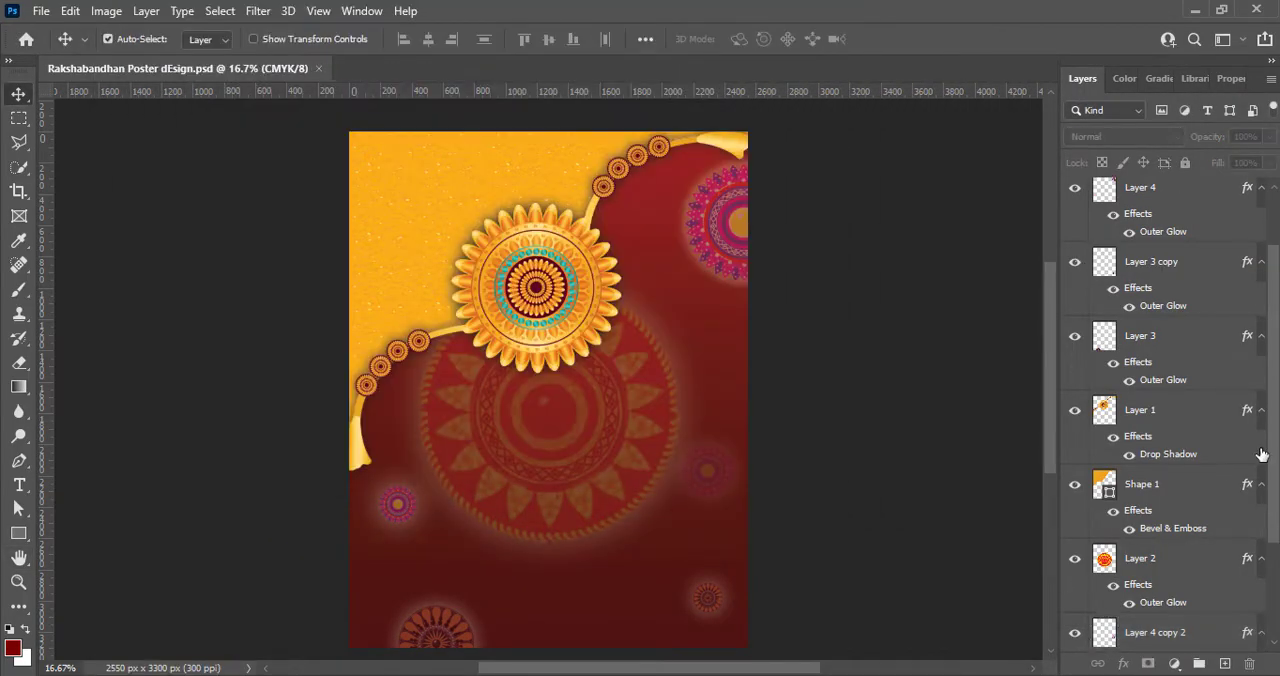
- Create a new layer and enter the text HAPPY just below the rakhi
left_click(1222, 664)
left_click_drag(20, 485, 112, 487)
left_click(441, 401)
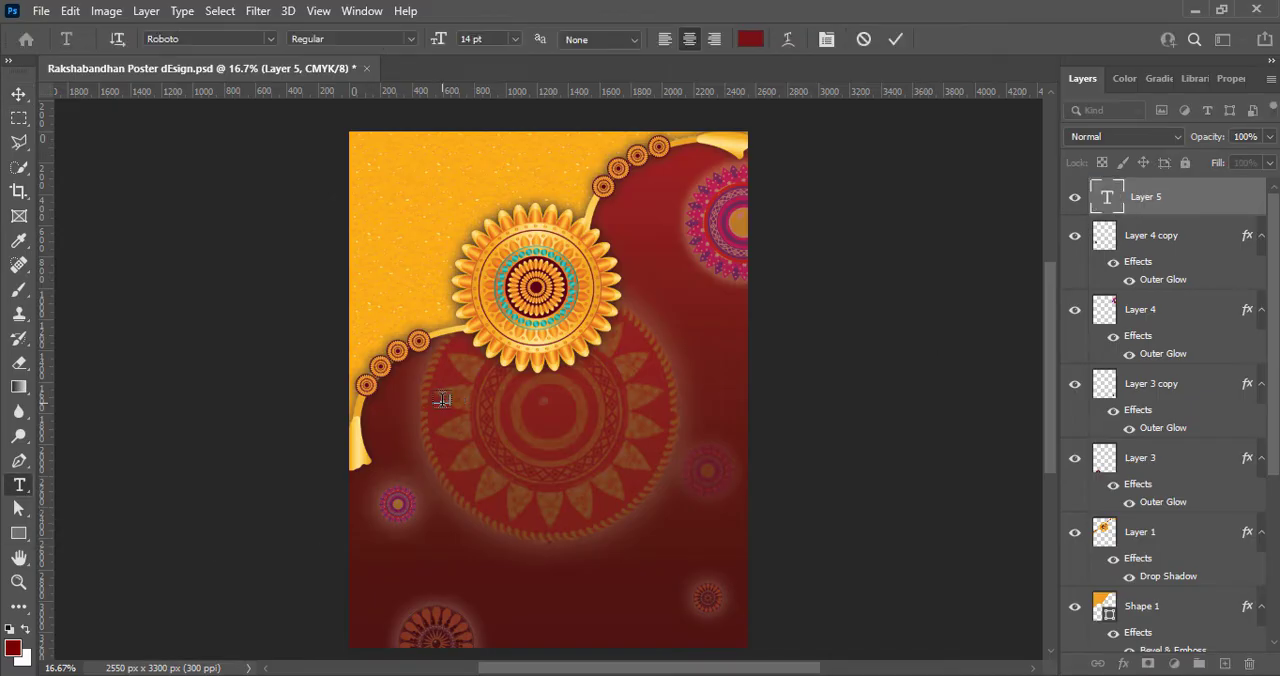
- Set the HAPPY text's size to 55 pt and move it onto the middle of the large mandala
left_click(516, 42)
left_click(514, 221)
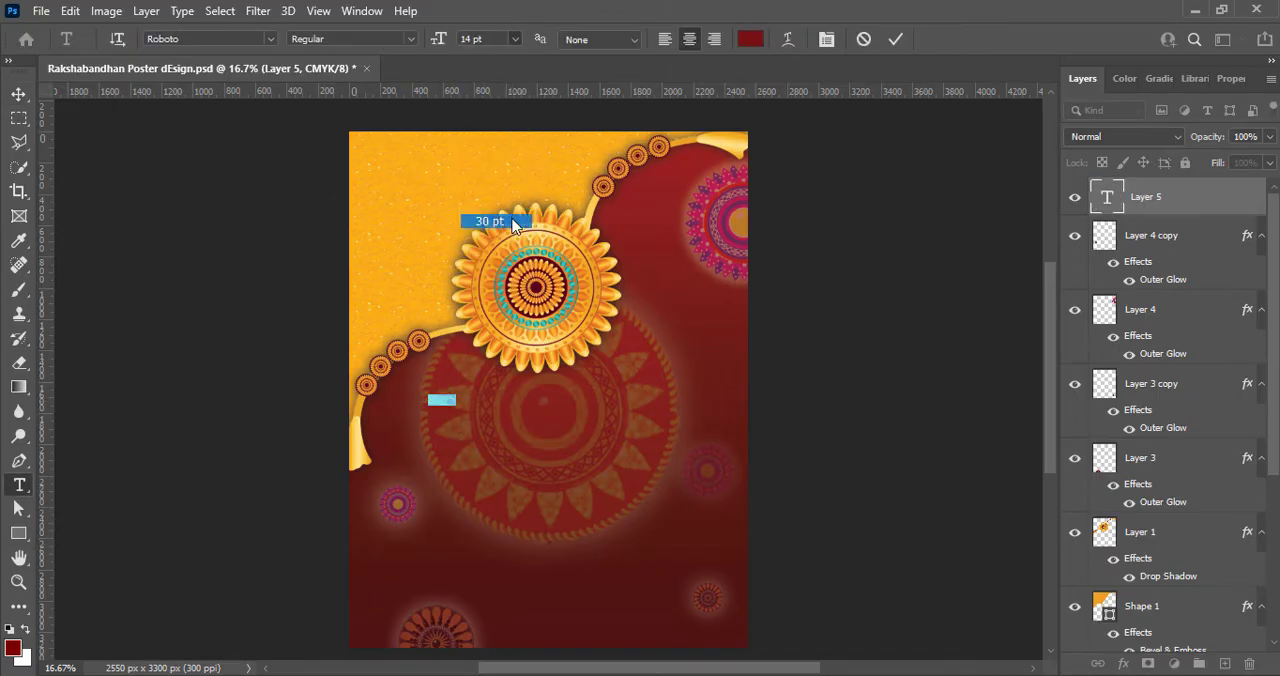
left_click(517, 42)
left_click(500, 237)
left_click(517, 42)
left_click(507, 252)
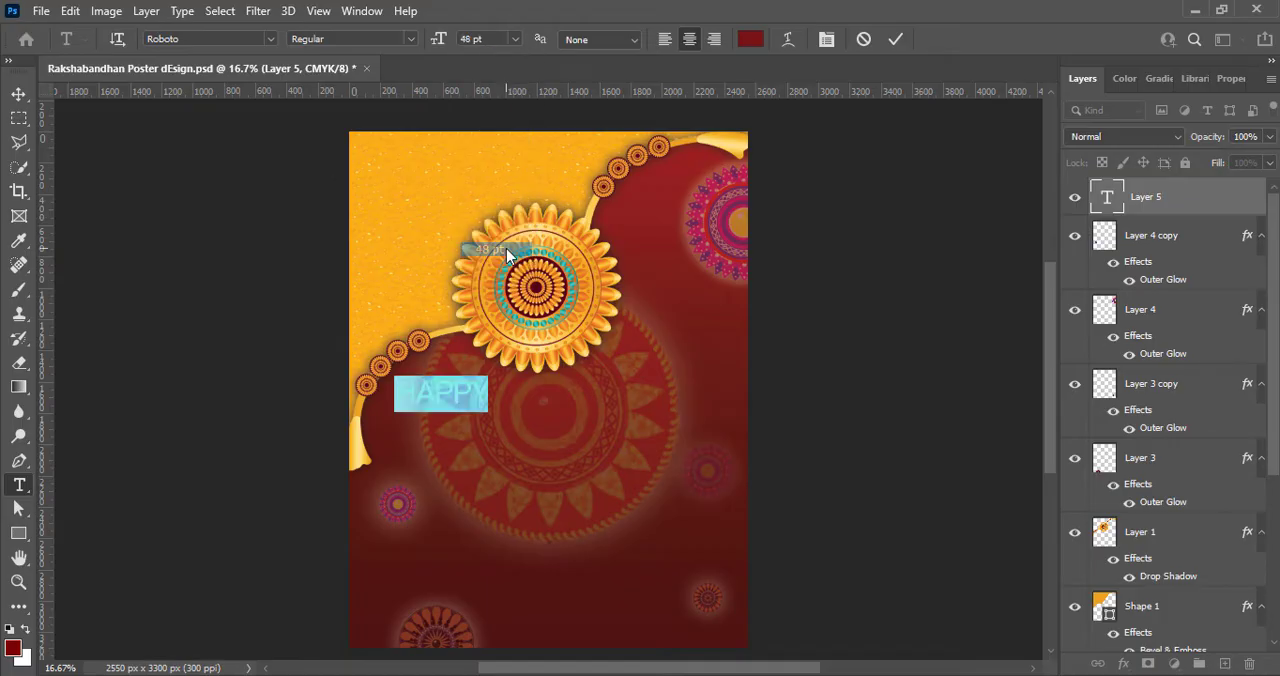
left_click(514, 42)
left_click(500, 268)
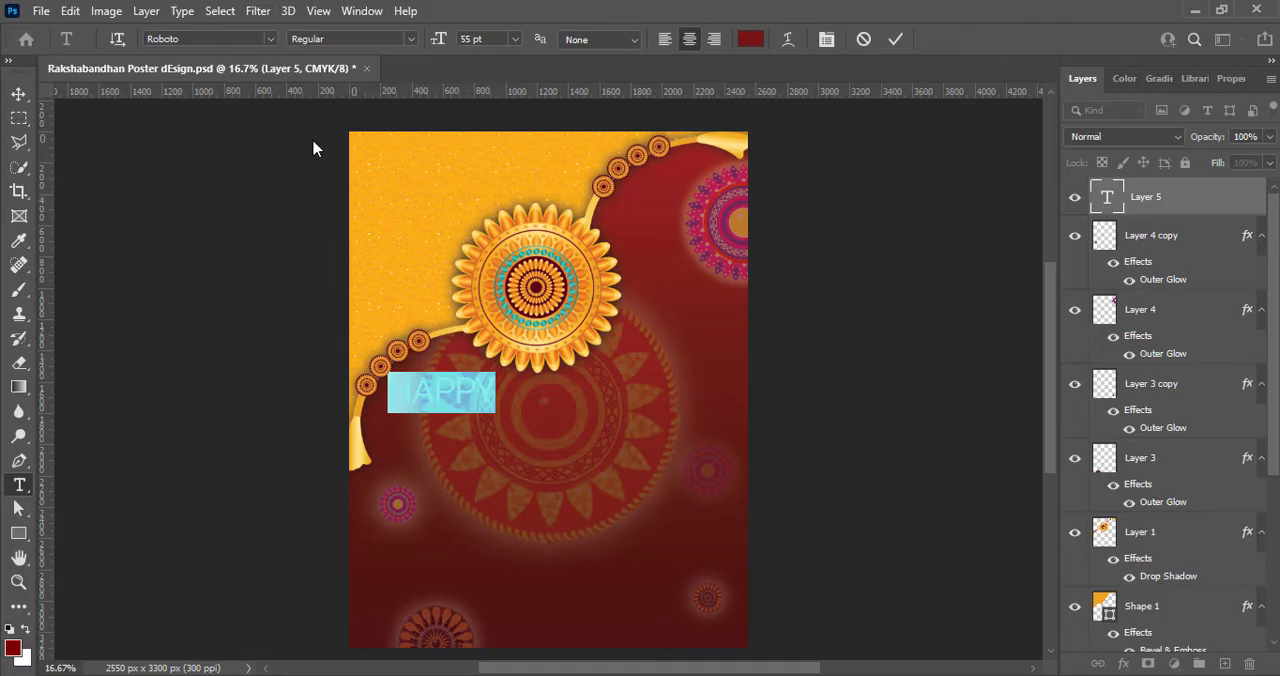
left_click(270, 39)
left_click(895, 40)
left_click(19, 94)
- Change the HAPPY text's color to a light golden yellow
double_click(513, 418)
left_click(750, 39)
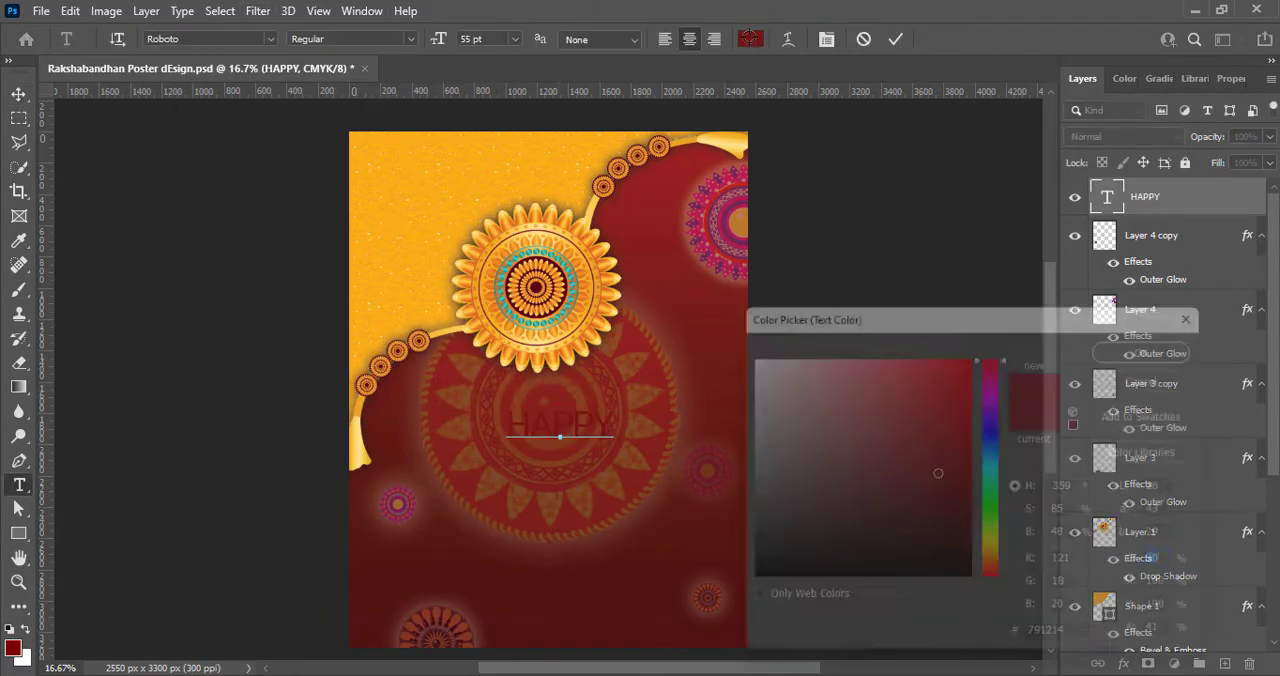
left_click(740, 352)
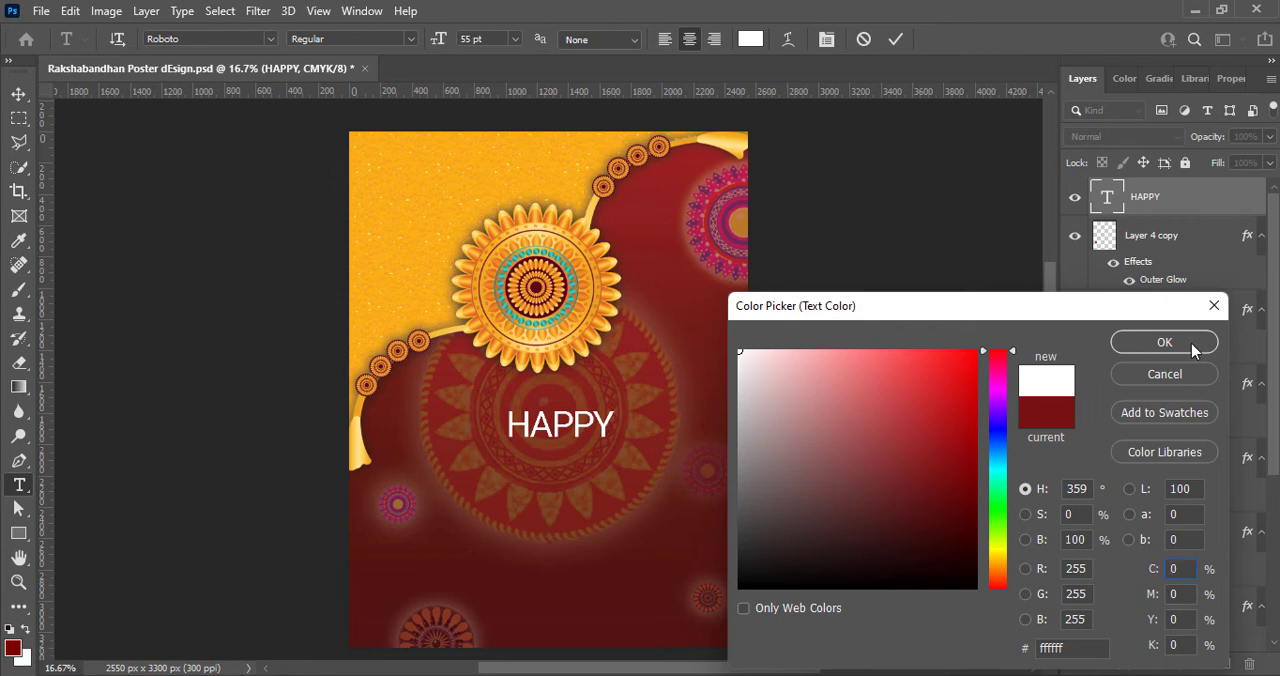
left_click(1000, 558)
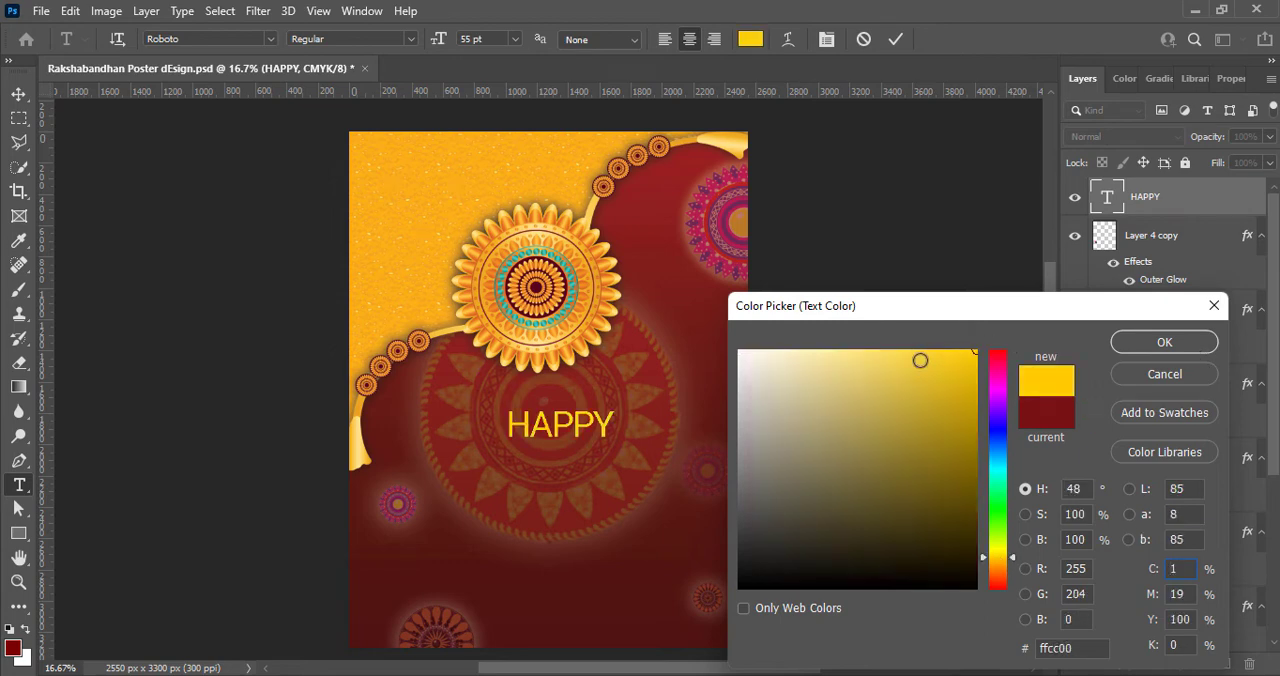
left_click(1135, 341)
- Set the HAPPY text's font to Copperplate Gothic Bold and center the text horizontally on the poster below the rakhi
left_click(270, 39)
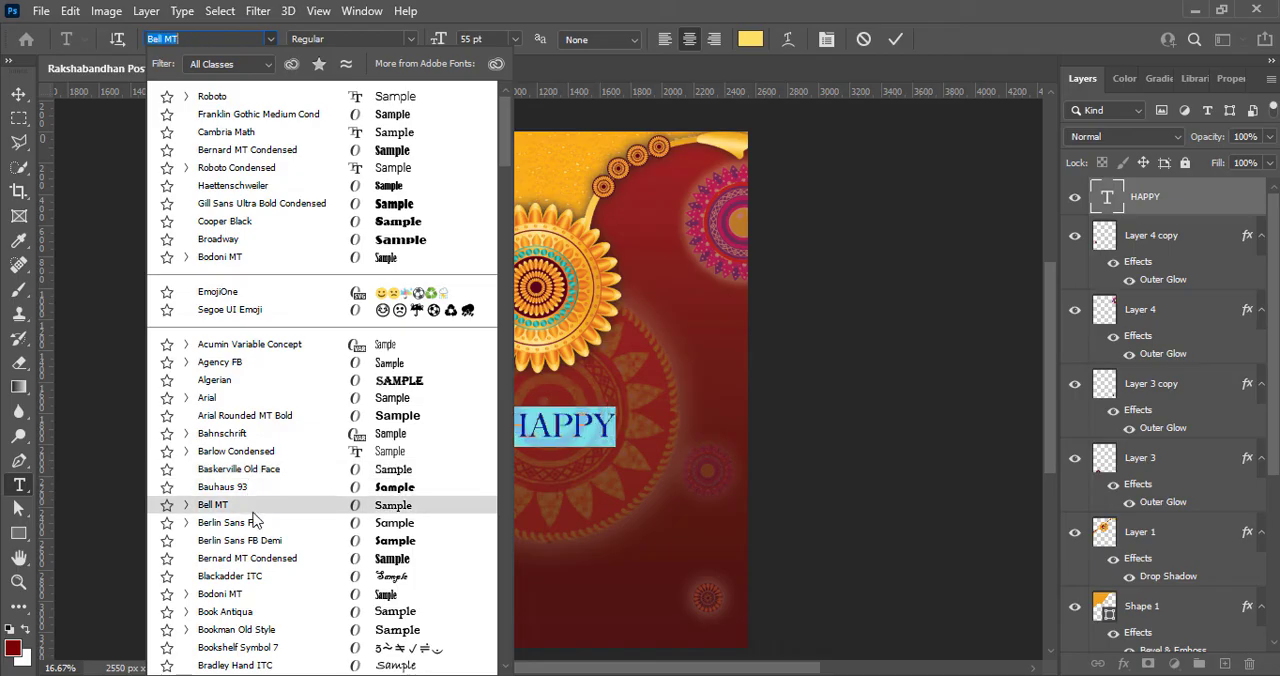
scroll(258, 497, "down", 6)
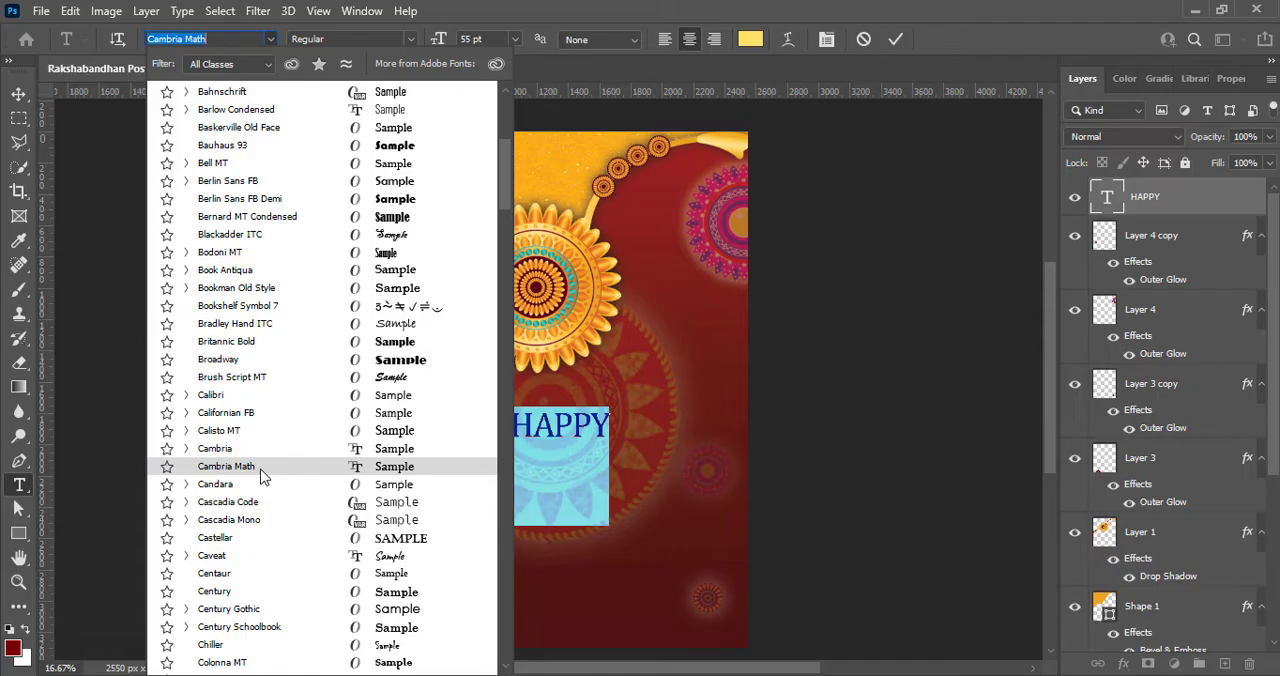
scroll(258, 450, "down", 2)
scroll(262, 520, "down", 3)
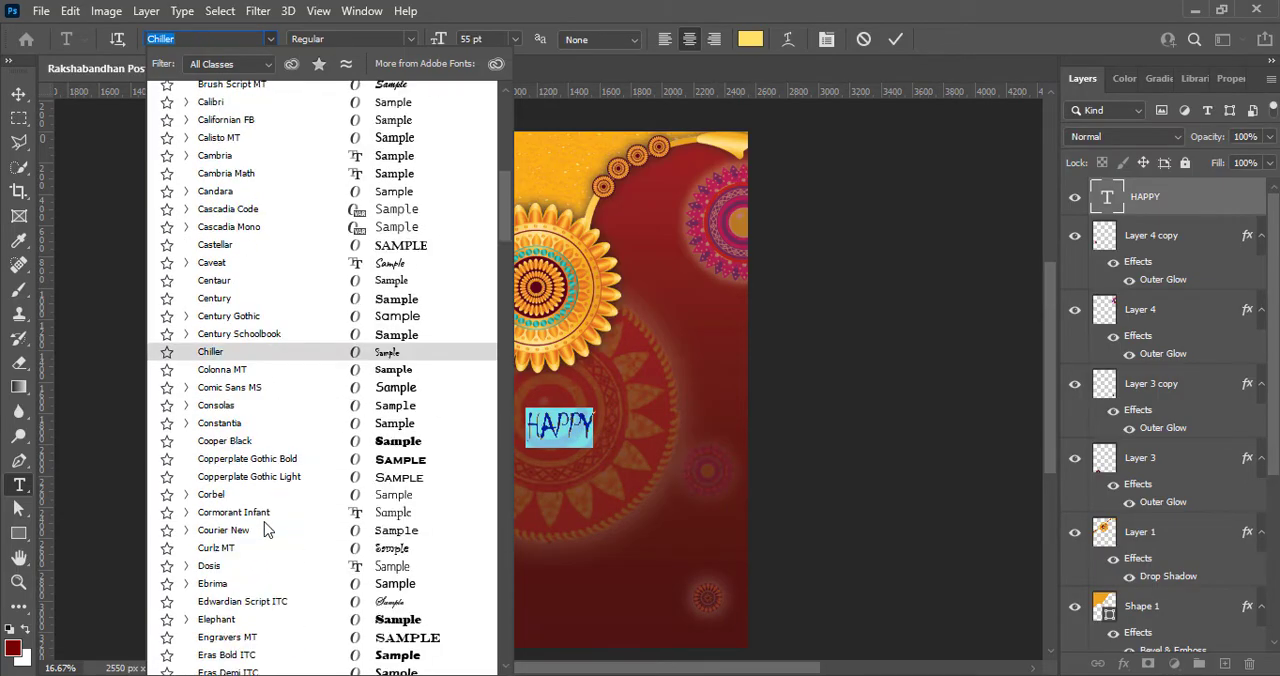
scroll(266, 530, "down", 1)
left_click(270, 436)
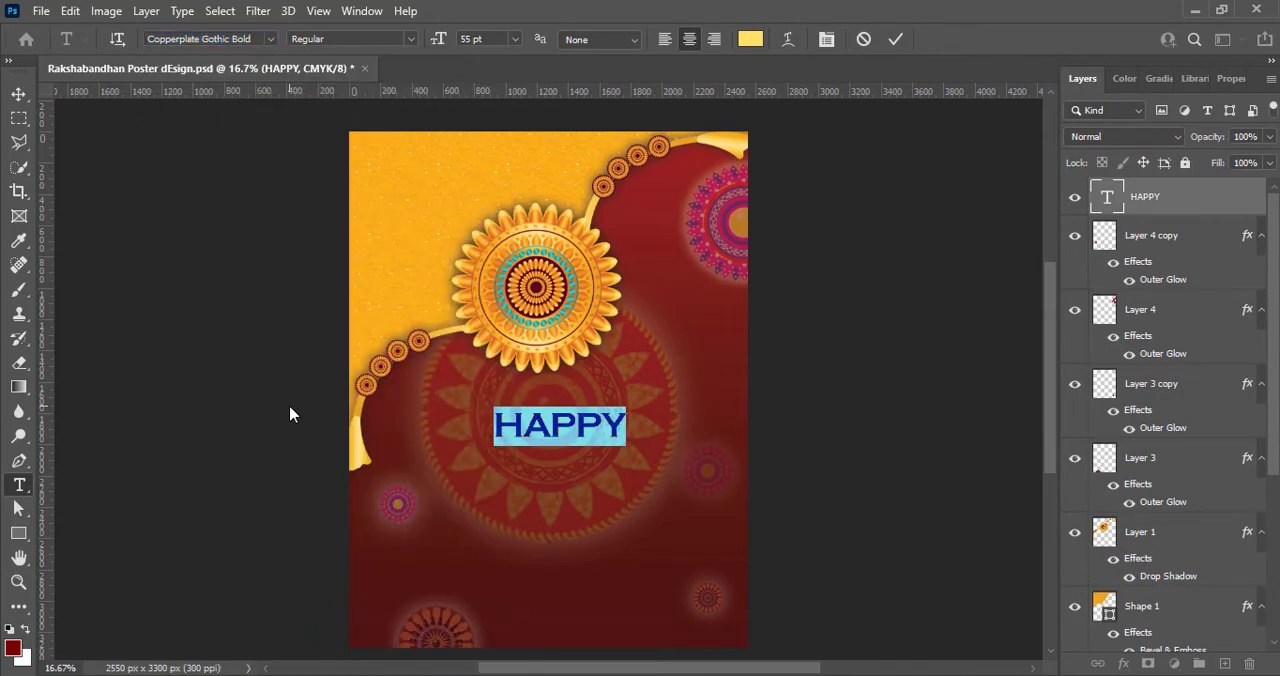
left_click(897, 40)
key("v")
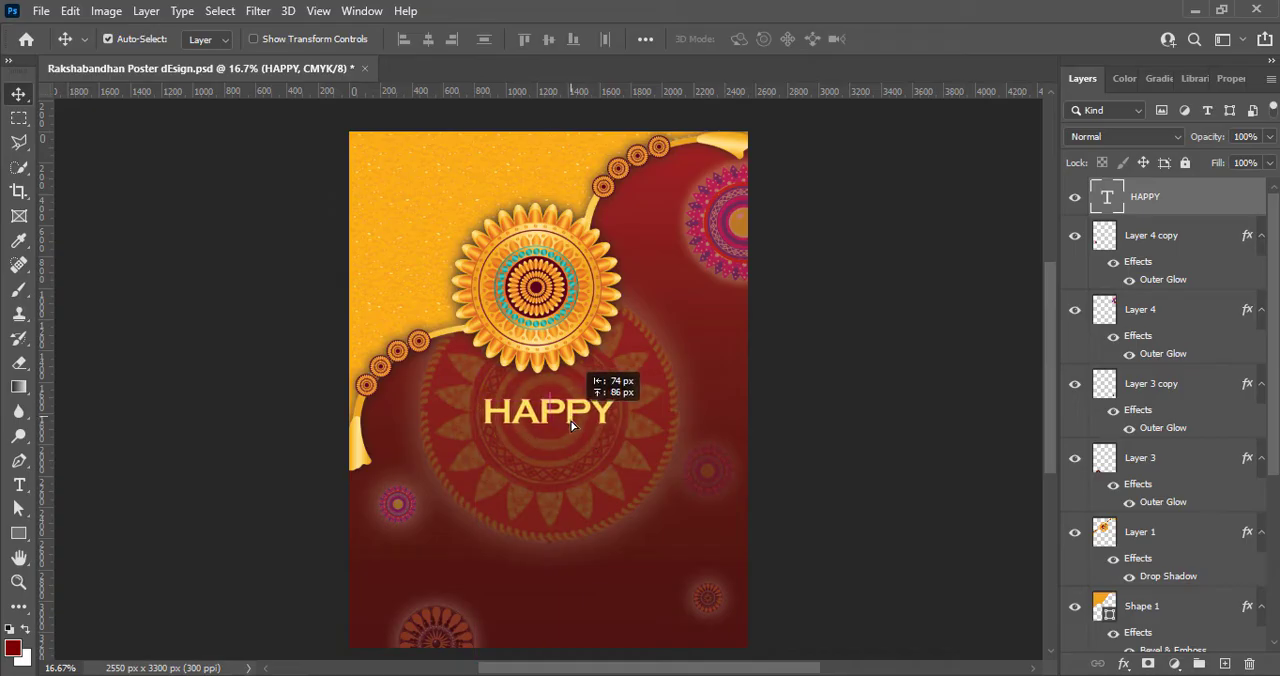
left_click_drag(571, 426, 570, 426)
- Add the left-aligned text RAKSHA BANDHAN on a new layer beneath HAPPY
left_click(1225, 664)
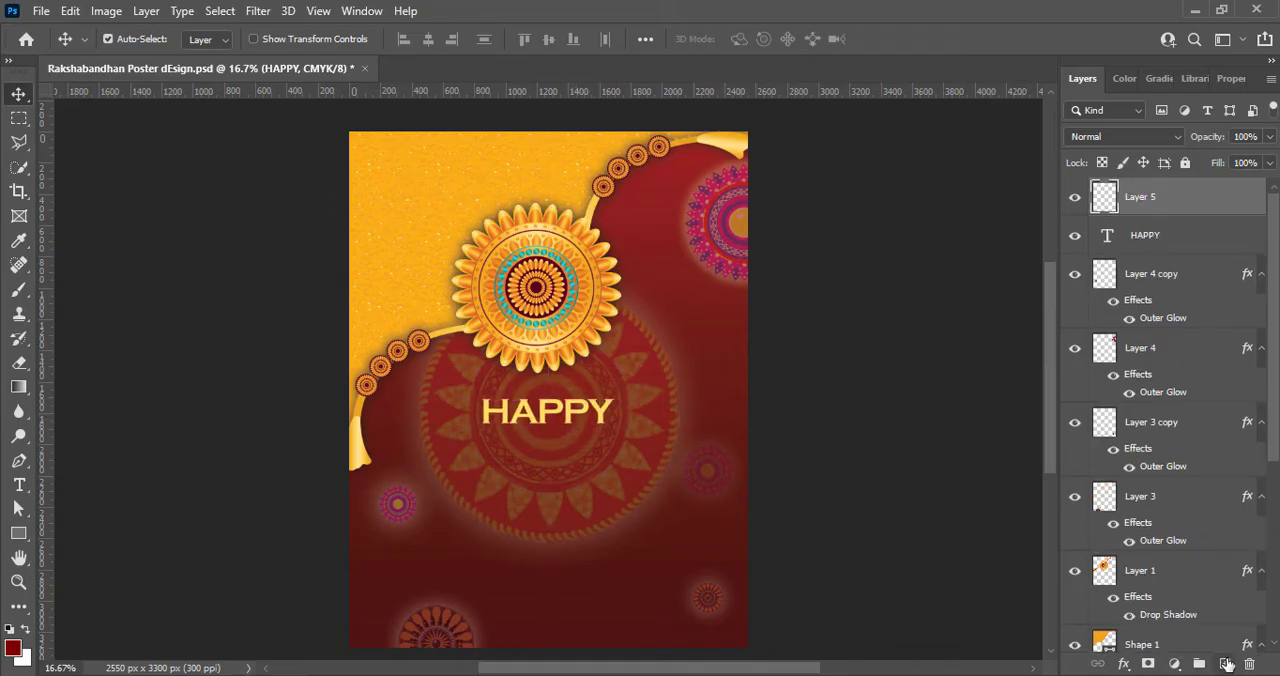
left_click(19, 485)
left_click(446, 455)
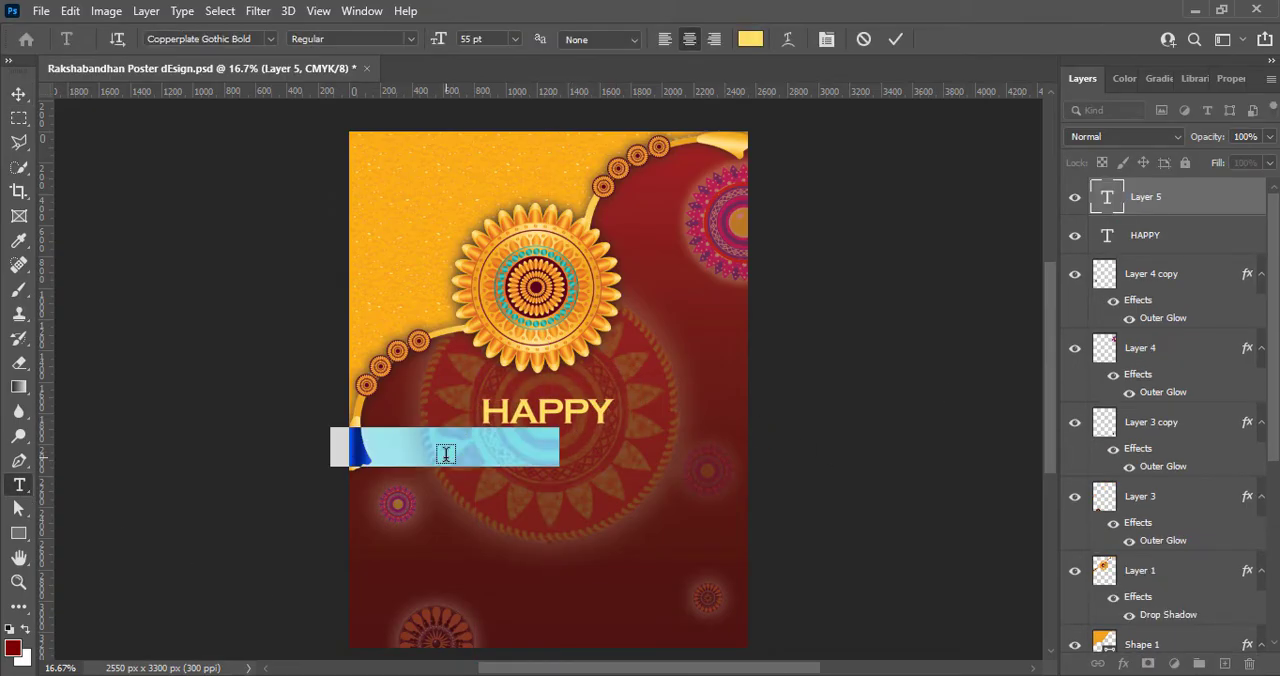
type("RAKSHA BANDHAN")
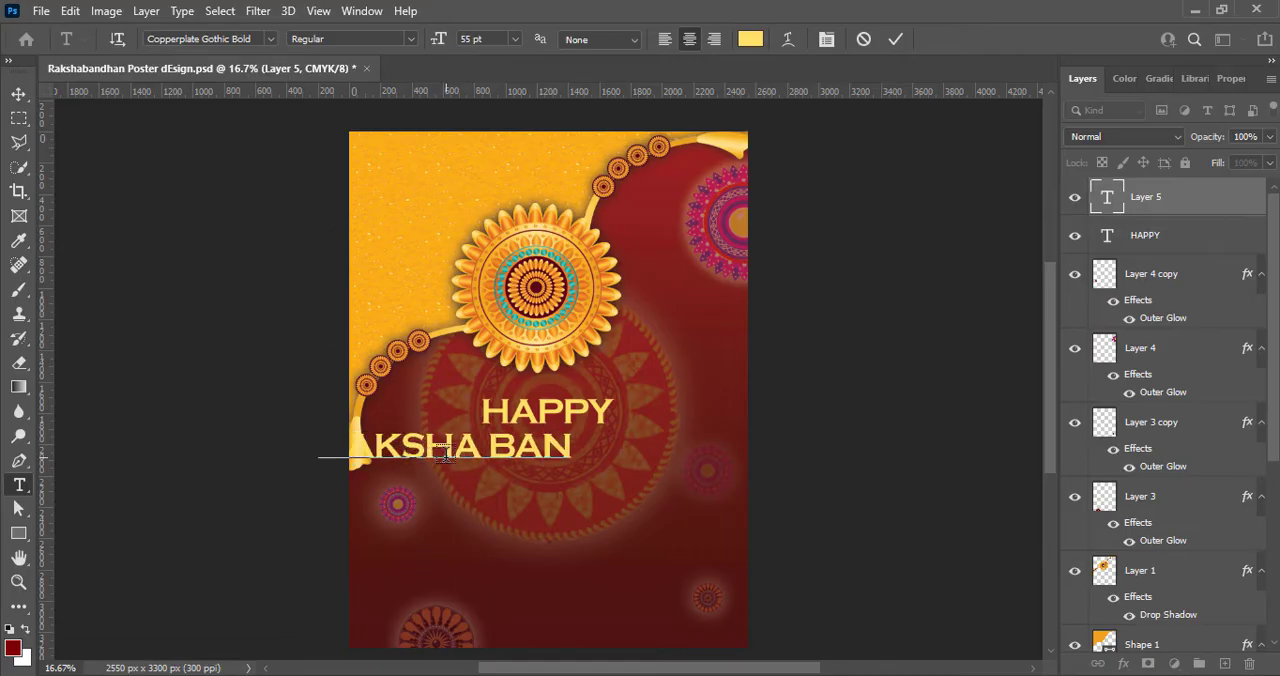
left_click(664, 39)
- Enlarge the whole RAKSHA BANDHAN text to 72 pt
left_click_drag(447, 448, 812, 448)
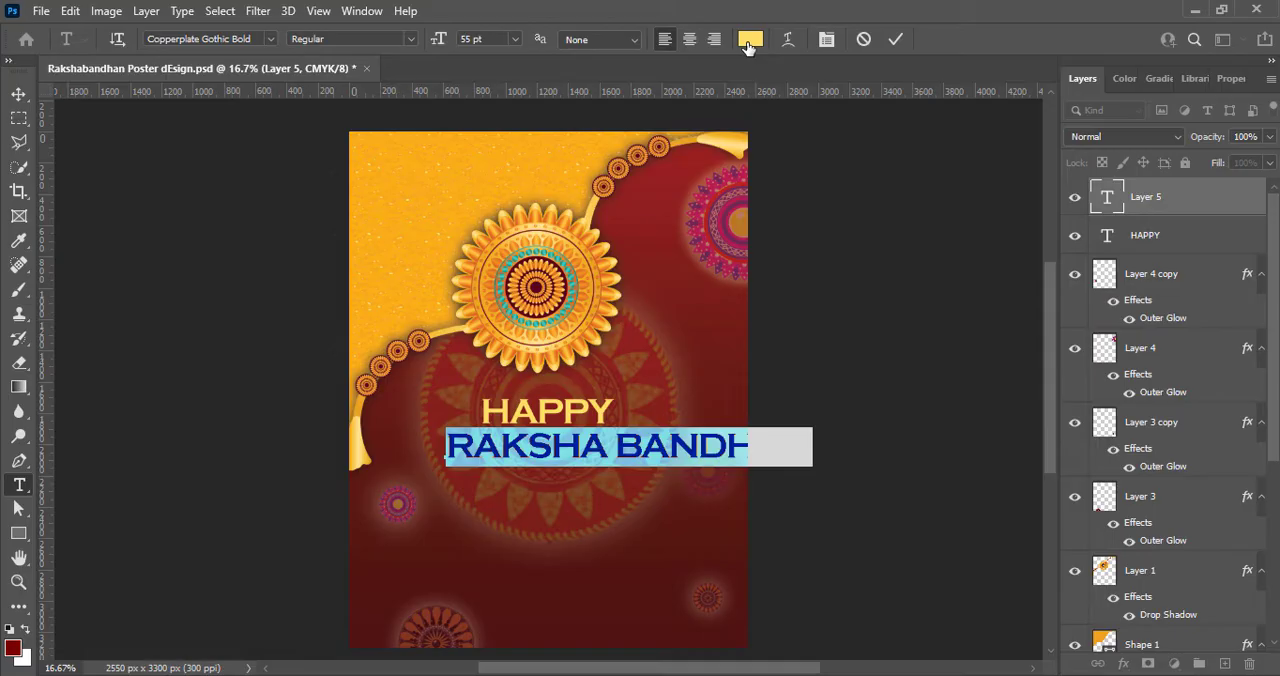
left_click(514, 39)
left_click(518, 186)
left_click(510, 39)
left_click(507, 186)
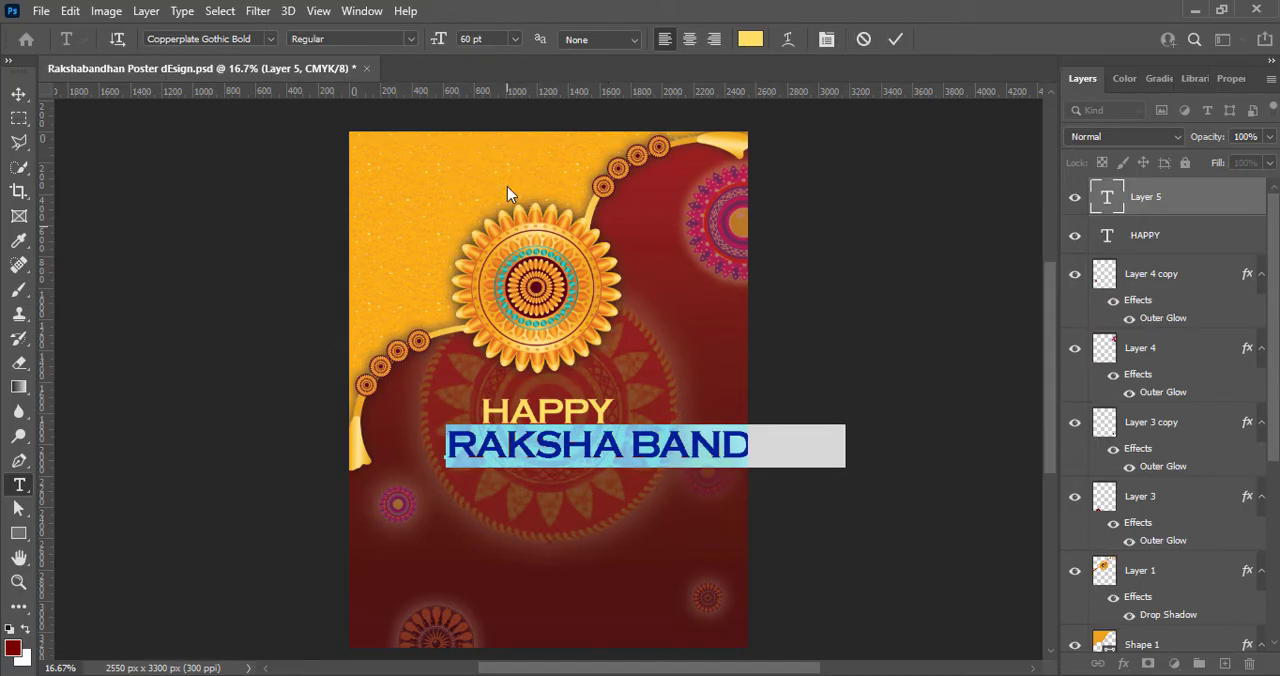
left_click(514, 39)
left_click(471, 288)
- Set the RAKSHA BANDHAN text's font to Lucida Calligraphy
left_click(268, 39)
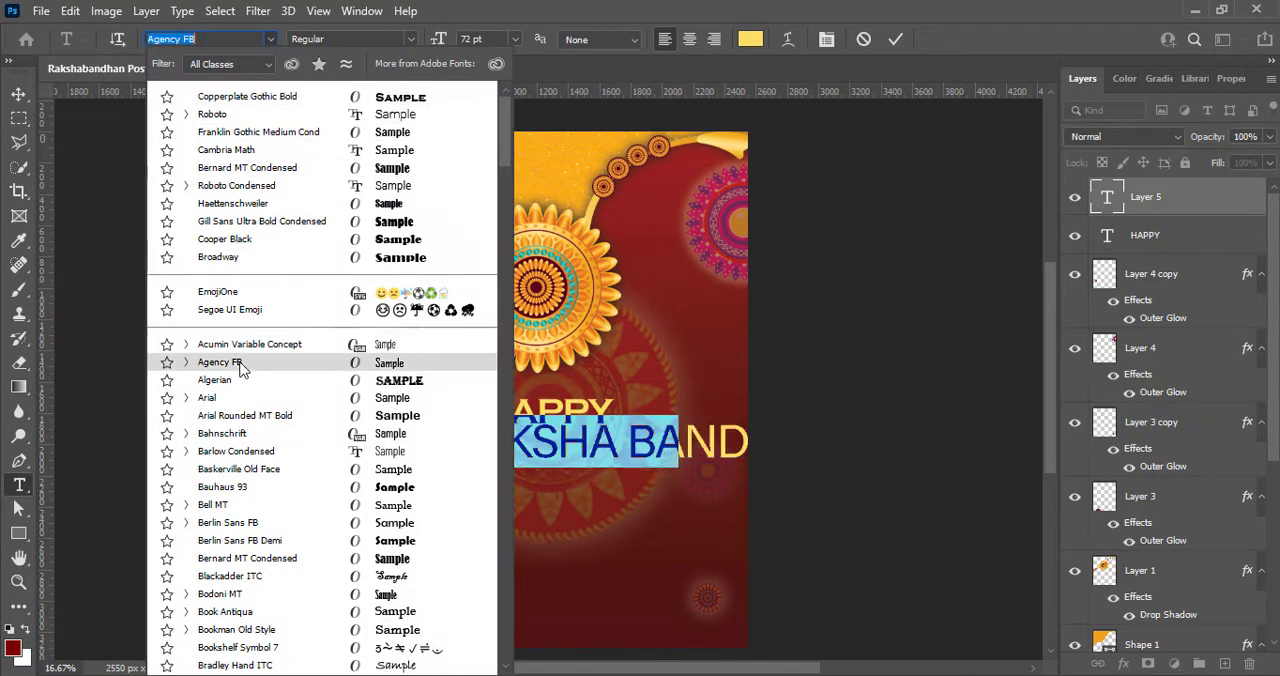
scroll(265, 315, "down", 2)
scroll(265, 315, "down", 20)
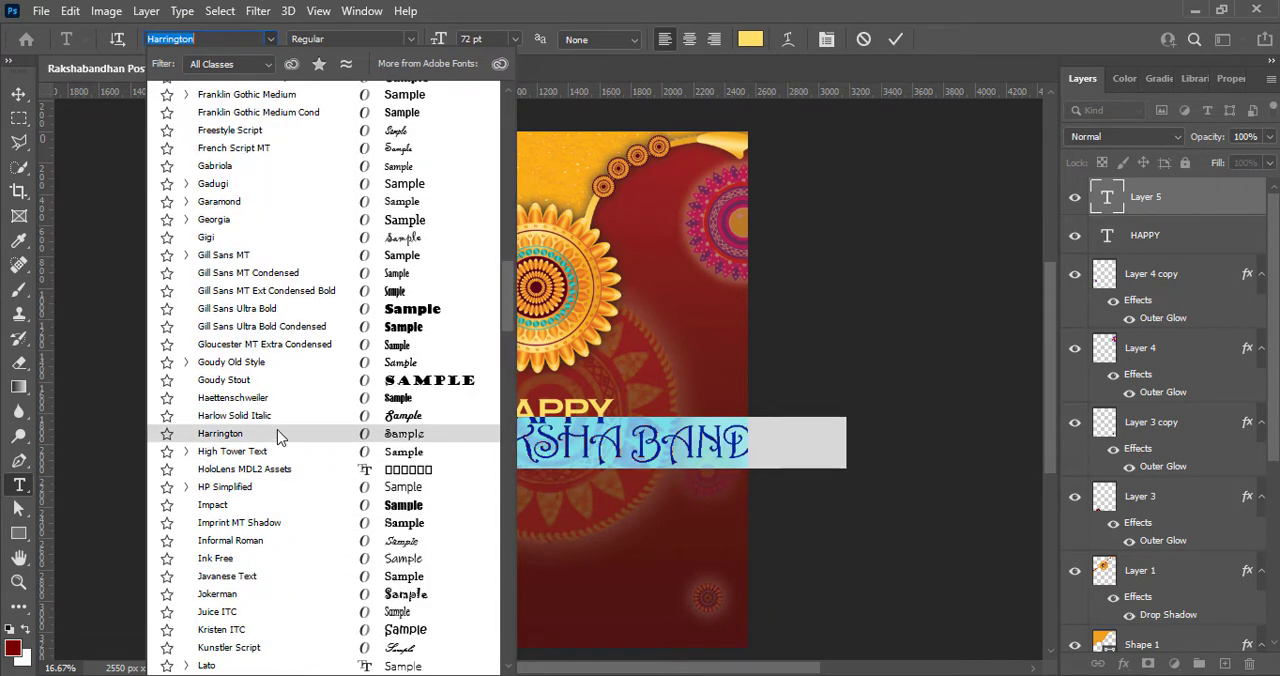
scroll(275, 540, "down", 4)
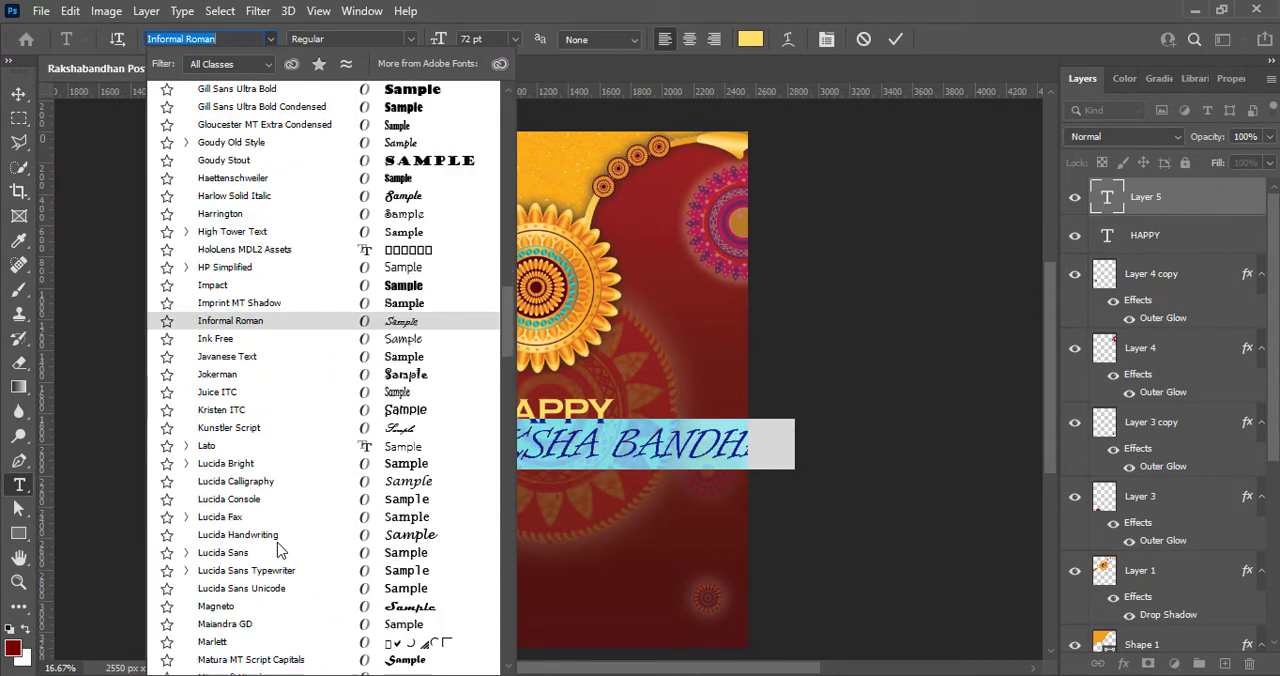
left_click(283, 484)
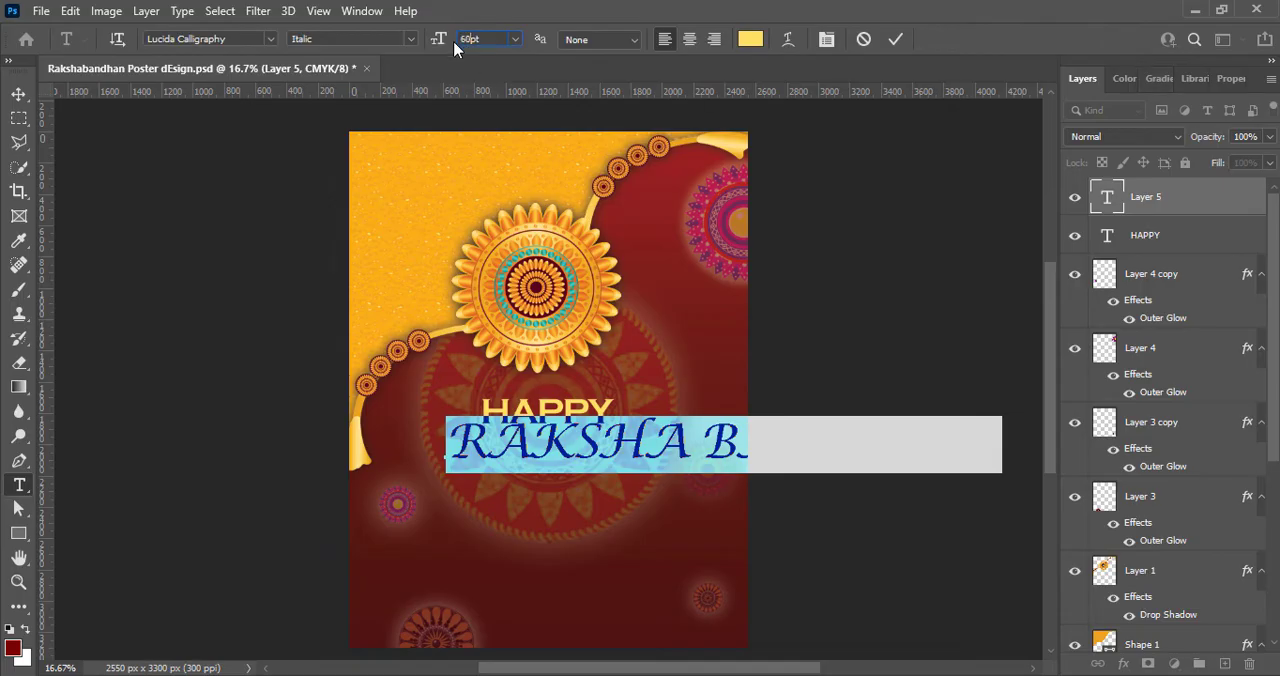
- Set the RAKSHA BANDHAN text to 60 pt and move it left and slightly down beneath HAPPY
key("Return")
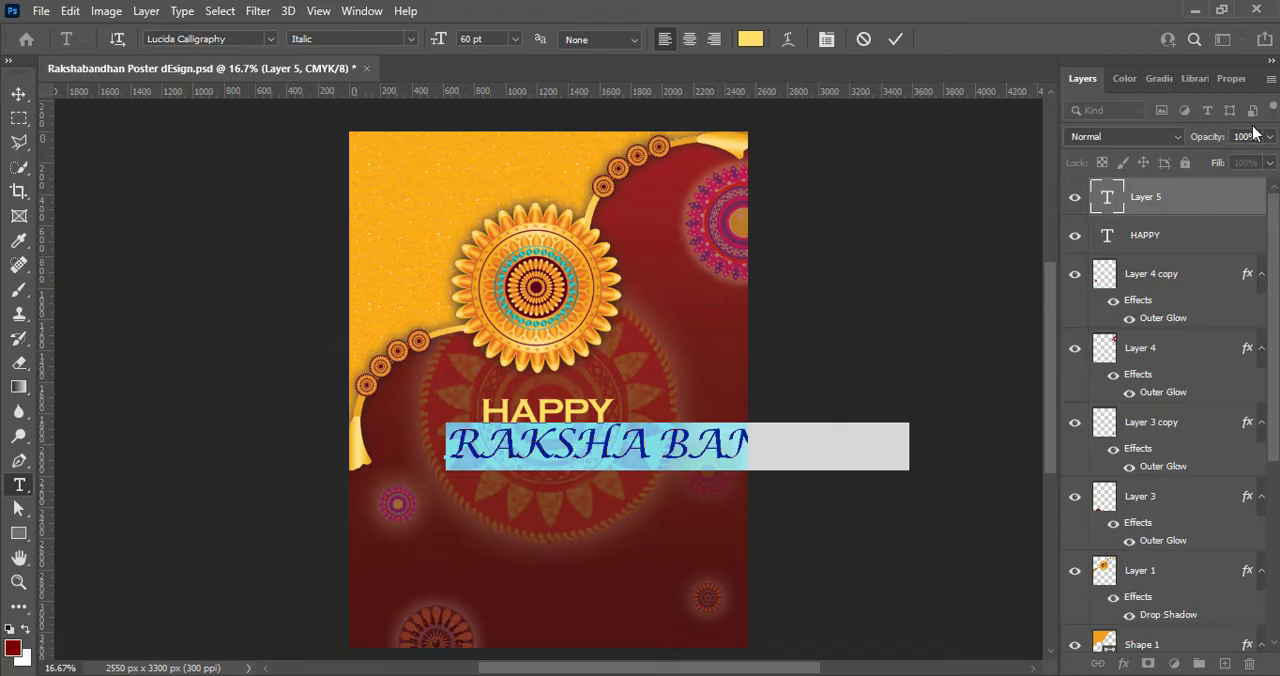
left_click(895, 38)
left_click(19, 93)
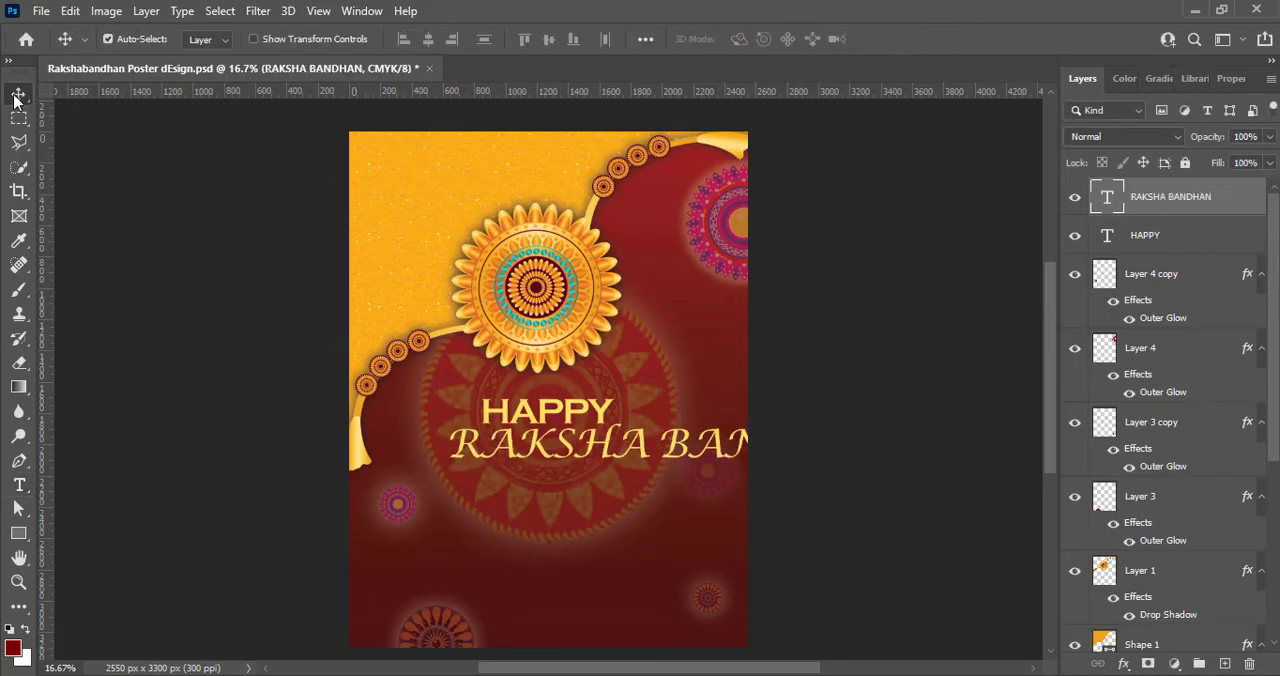
left_click_drag(572, 458, 478, 470)
- Reduce the HAPPY text's size to 48 pt
double_click(548, 412)
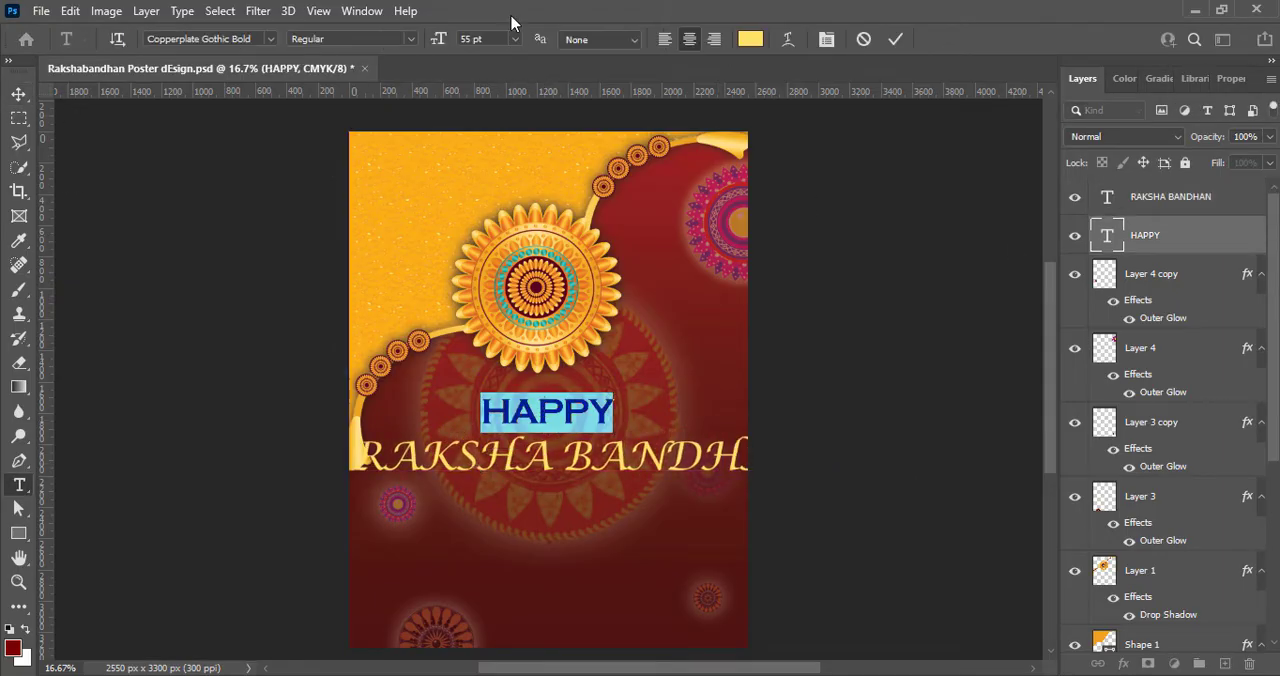
left_click(514, 38)
left_click(494, 249)
left_click(895, 38)
- Reduce the RAKSHA BANDHAN text's size to 55 pt
double_click(545, 460)
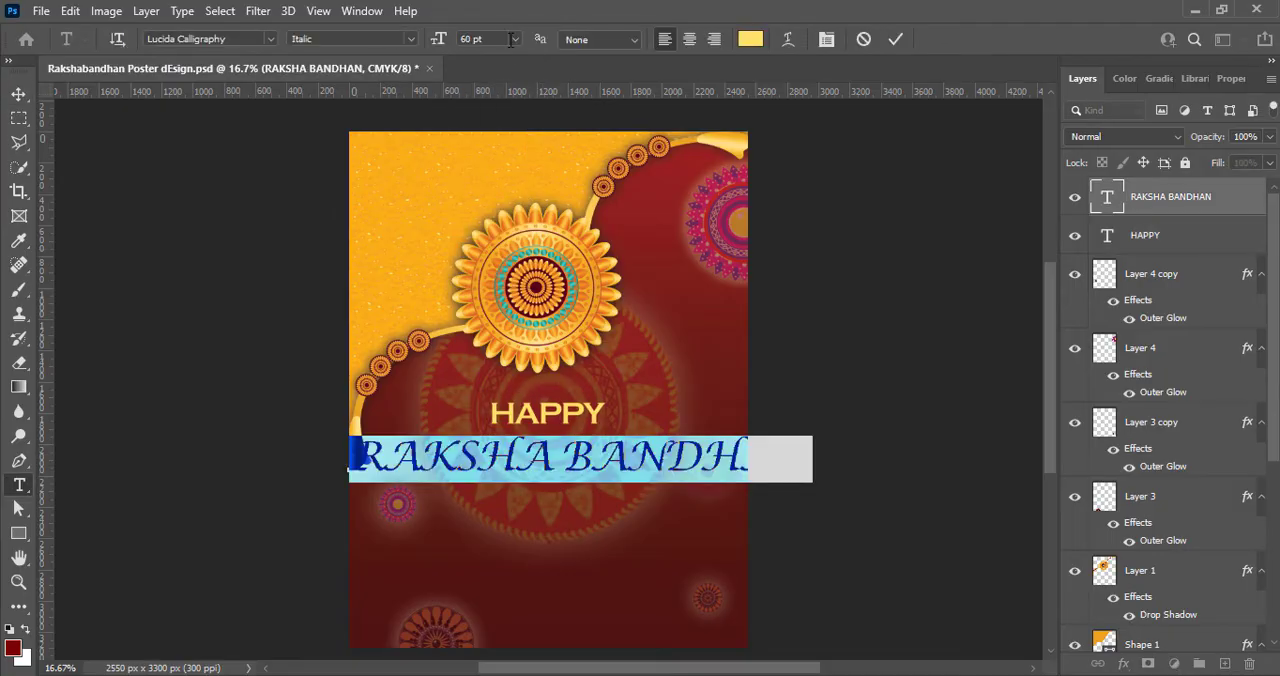
left_click(514, 38)
left_click(470, 37)
type("55")
key("Return")
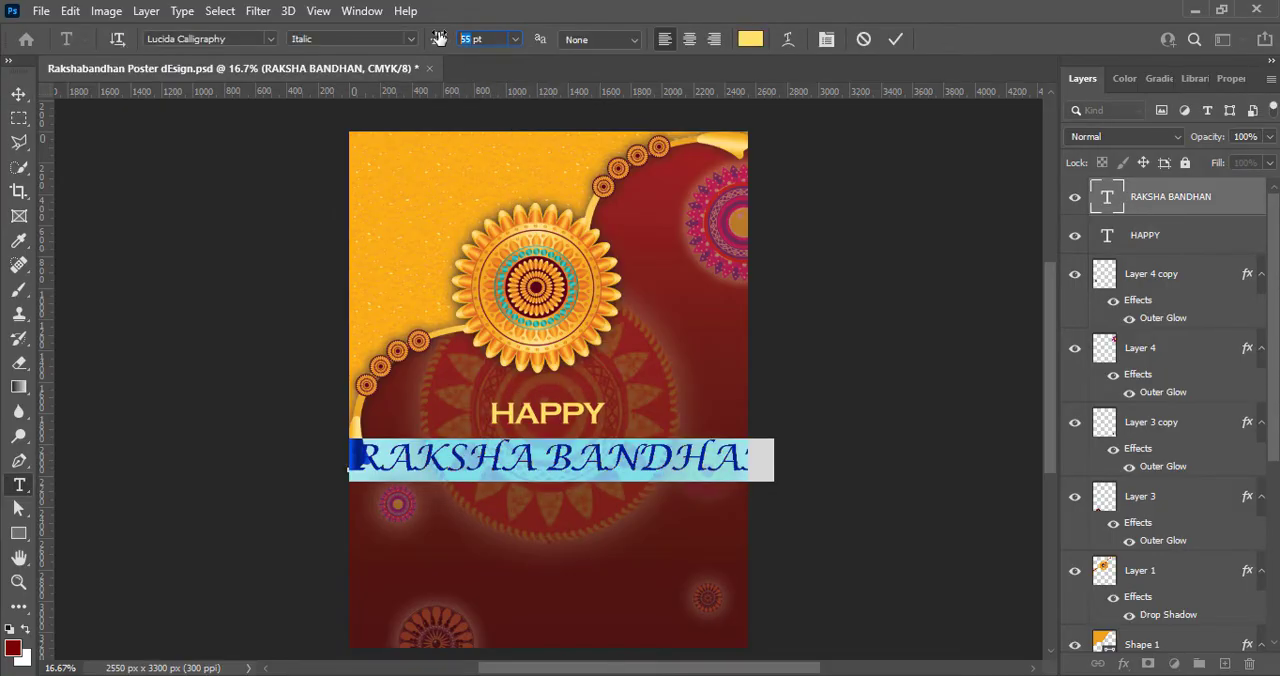
- Reduce the RAKSHA BANDHAN text's size to 48 pt and move it slightly right and up beneath HAPPY
left_click(515, 39)
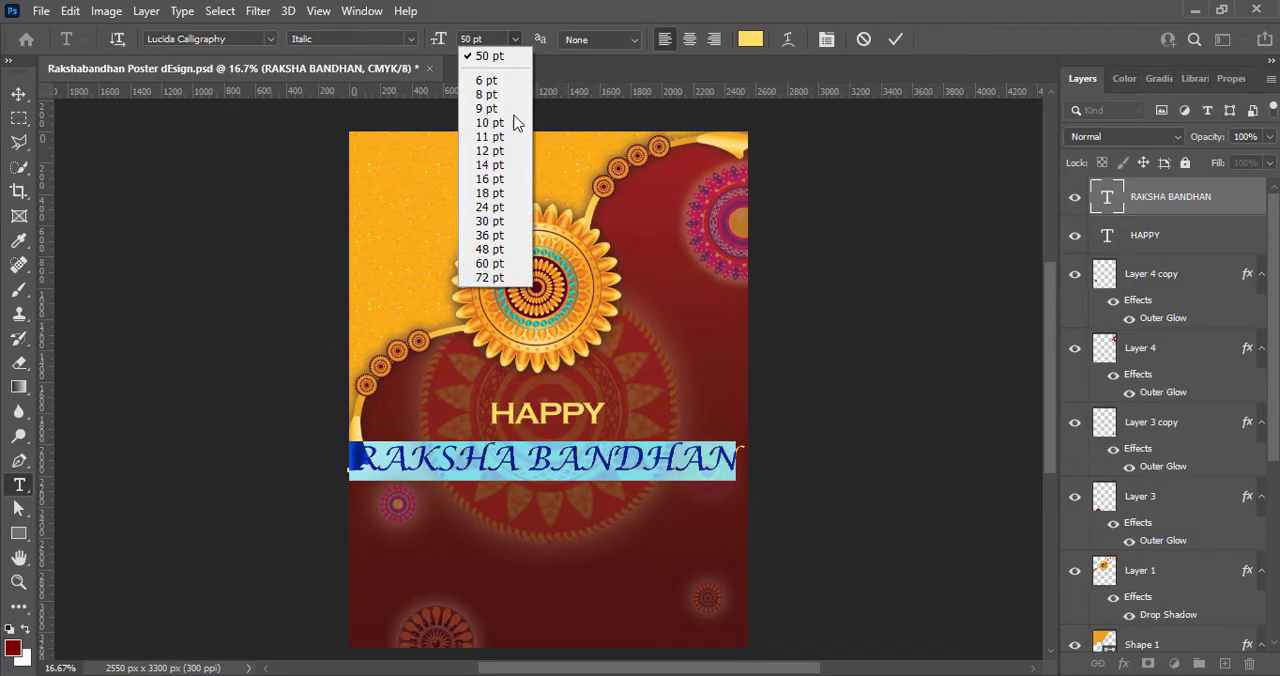
left_click(489, 250)
left_click(895, 40)
key("v")
left_click_drag(554, 468, 573, 463)
- Tighten the RAKSHA BANDHAN text's character tracking to -100
double_click(573, 462)
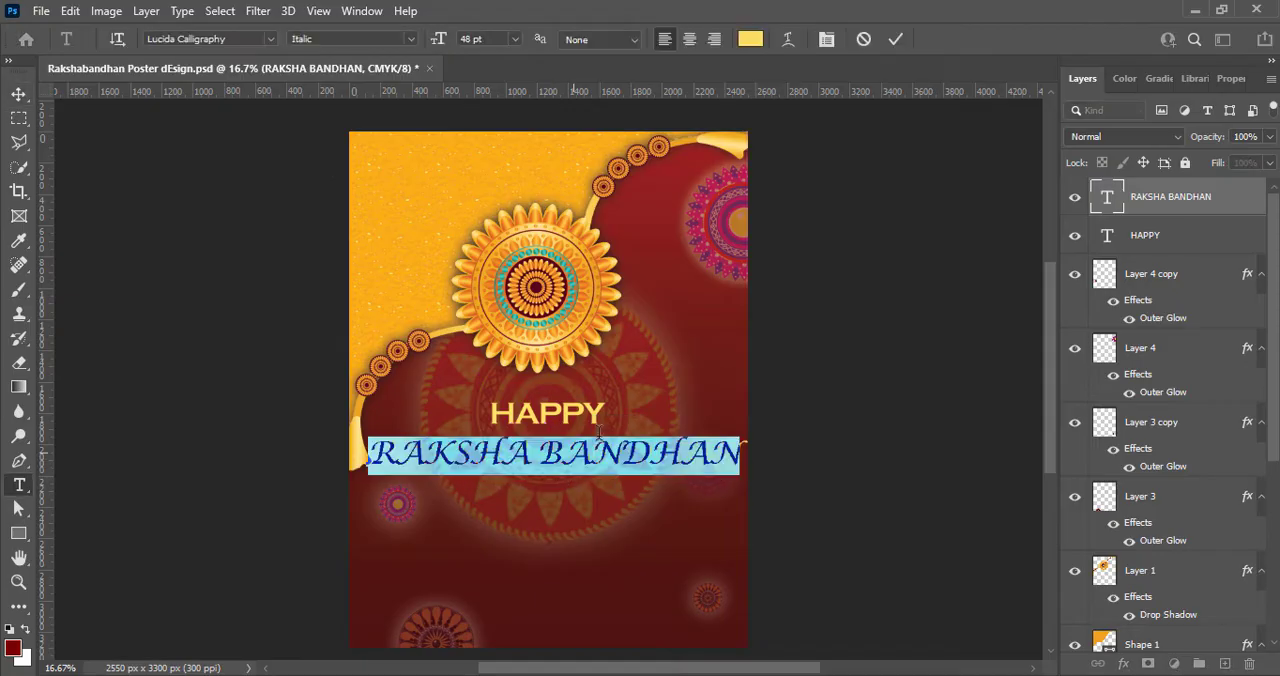
left_click(1231, 78)
left_click(1242, 344)
left_click(1229, 362)
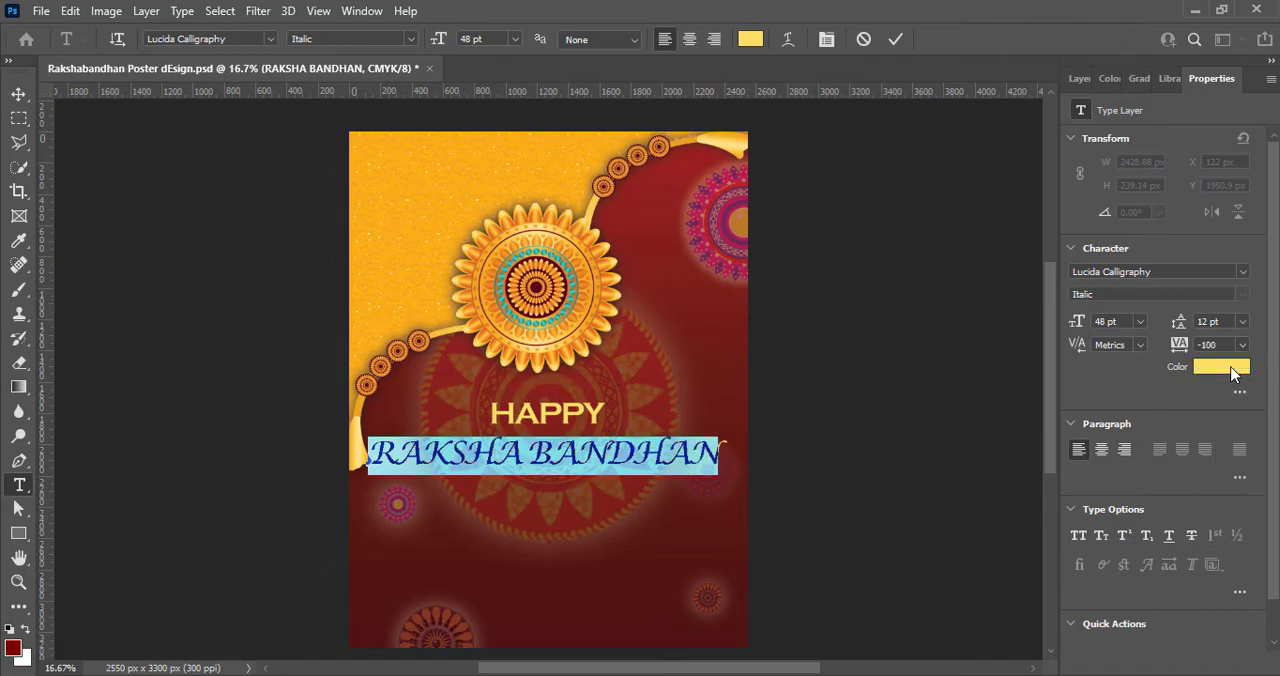
left_click(895, 39)
- Set the HAPPY text to 36 pt and close the gap between it and RAKSHA BANDHAN
key("v")
double_click(550, 415)
left_click(515, 39)
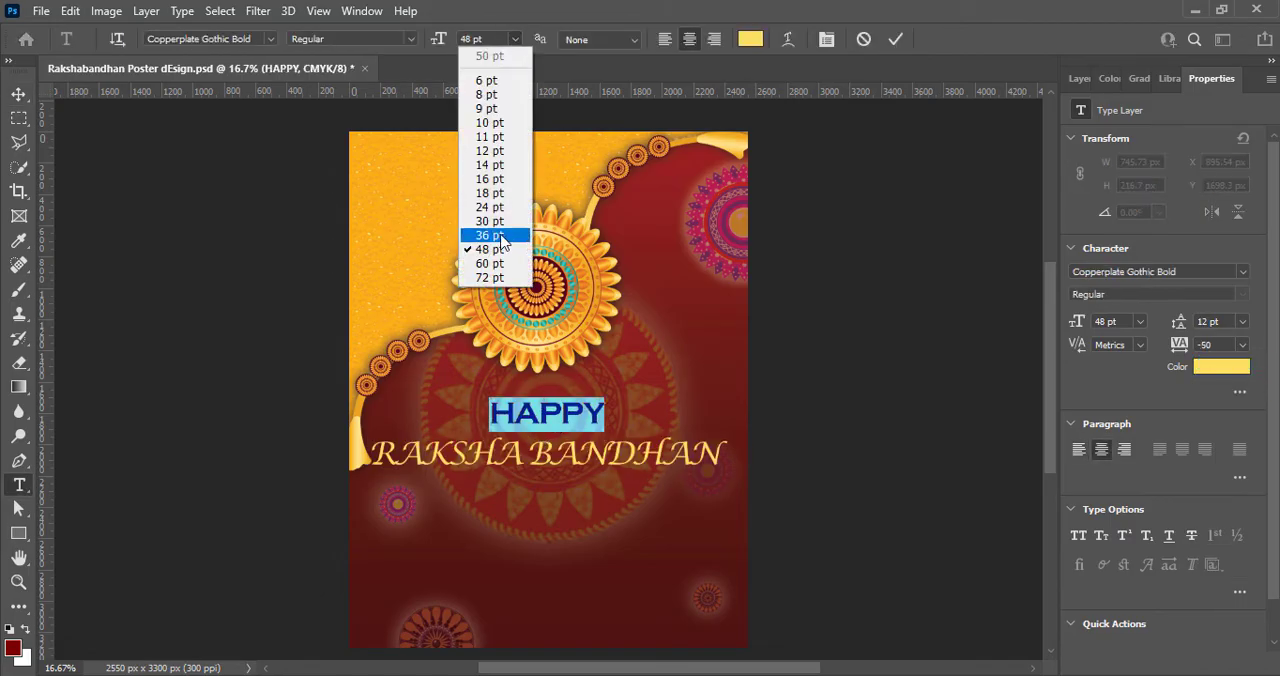
left_click(490, 241)
left_click(897, 39)
key("v")
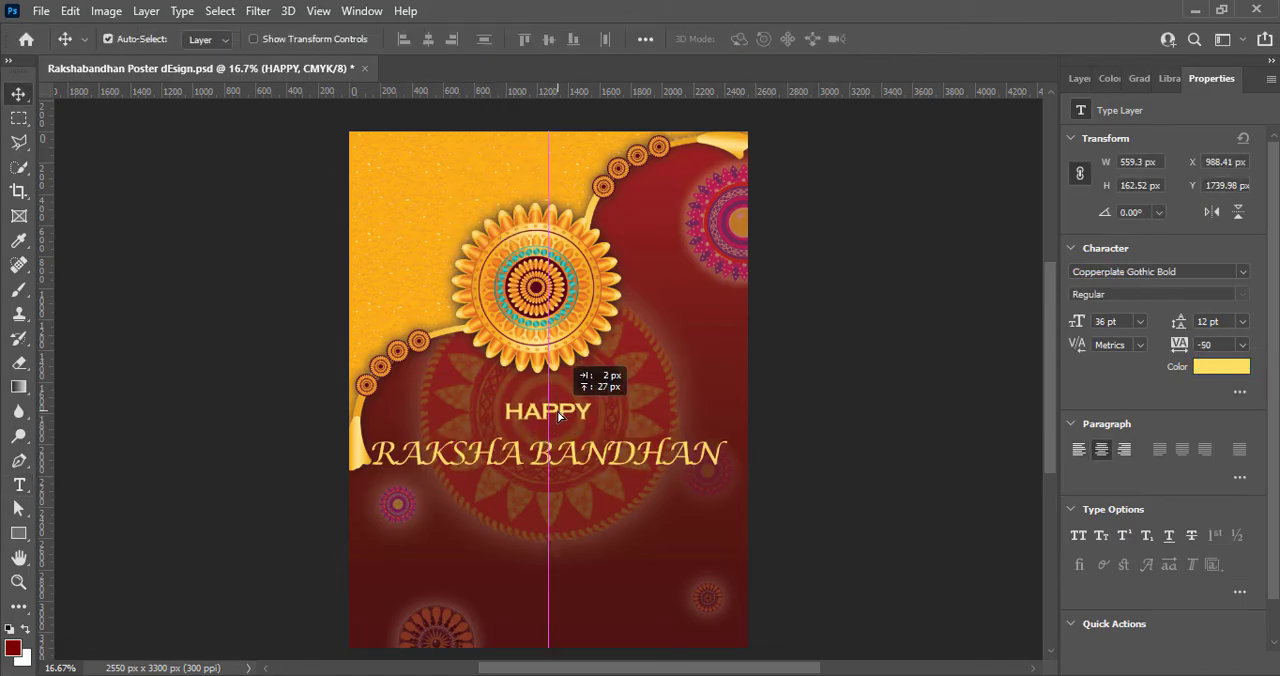
left_click_drag(572, 460, 582, 451)
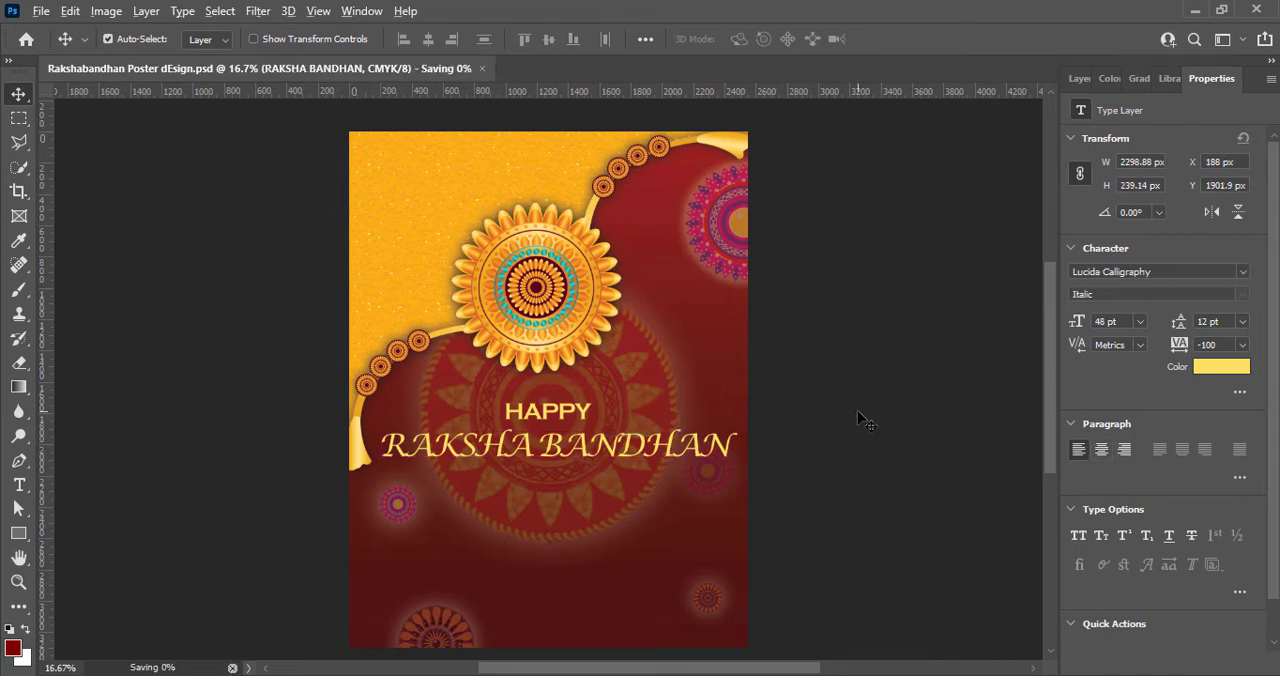
- Try the Script MT Bold font on the RAKSHA BANDHAN text
double_click(480, 450)
left_click(268, 40)
scroll(284, 534, "down", 20)
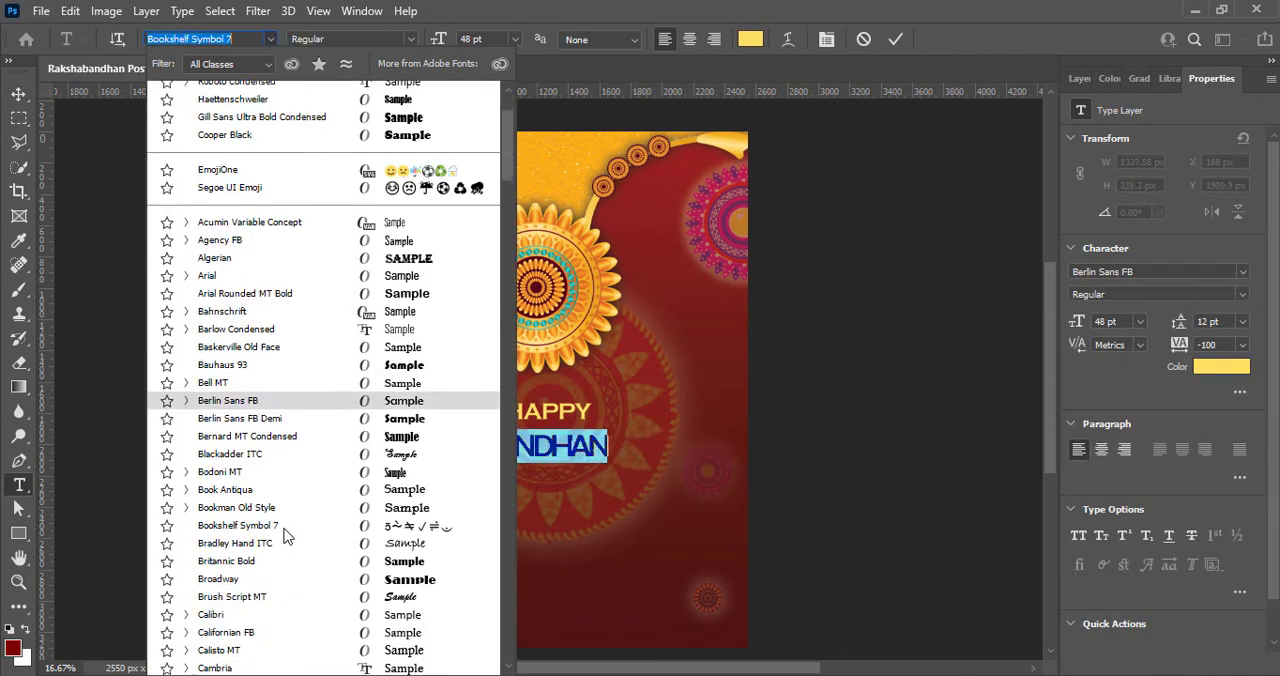
scroll(277, 517, "down", 10)
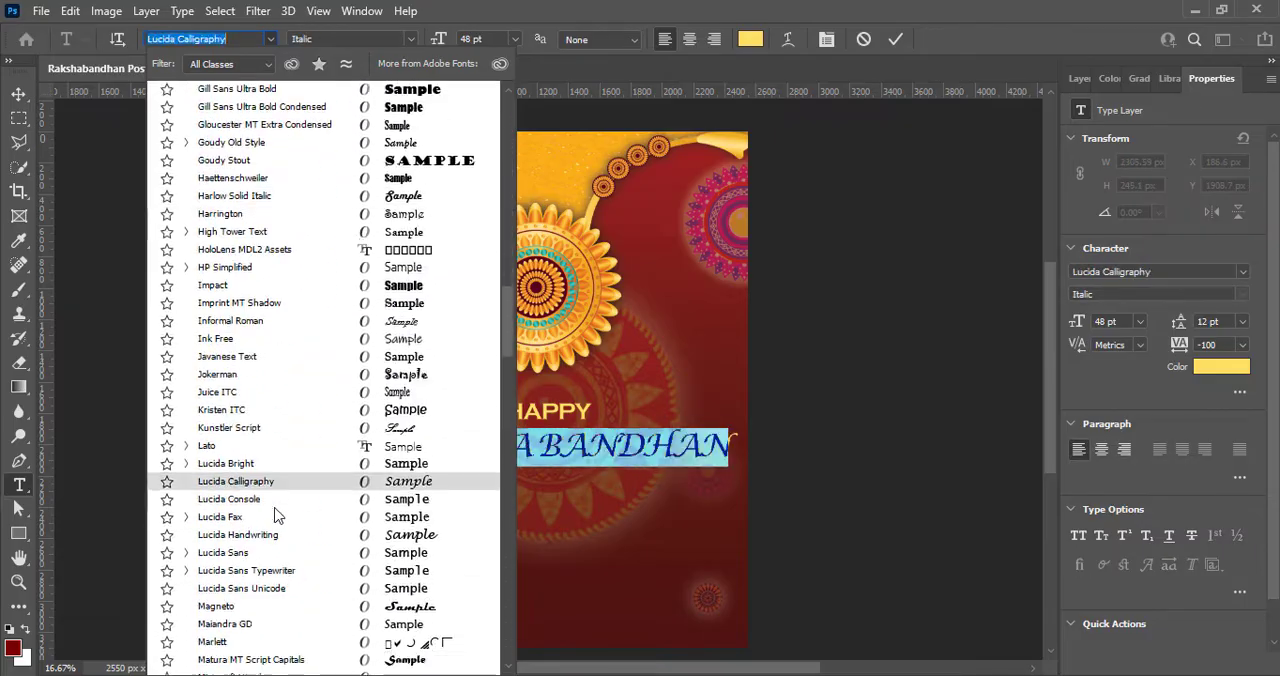
scroll(277, 517, "down", 7)
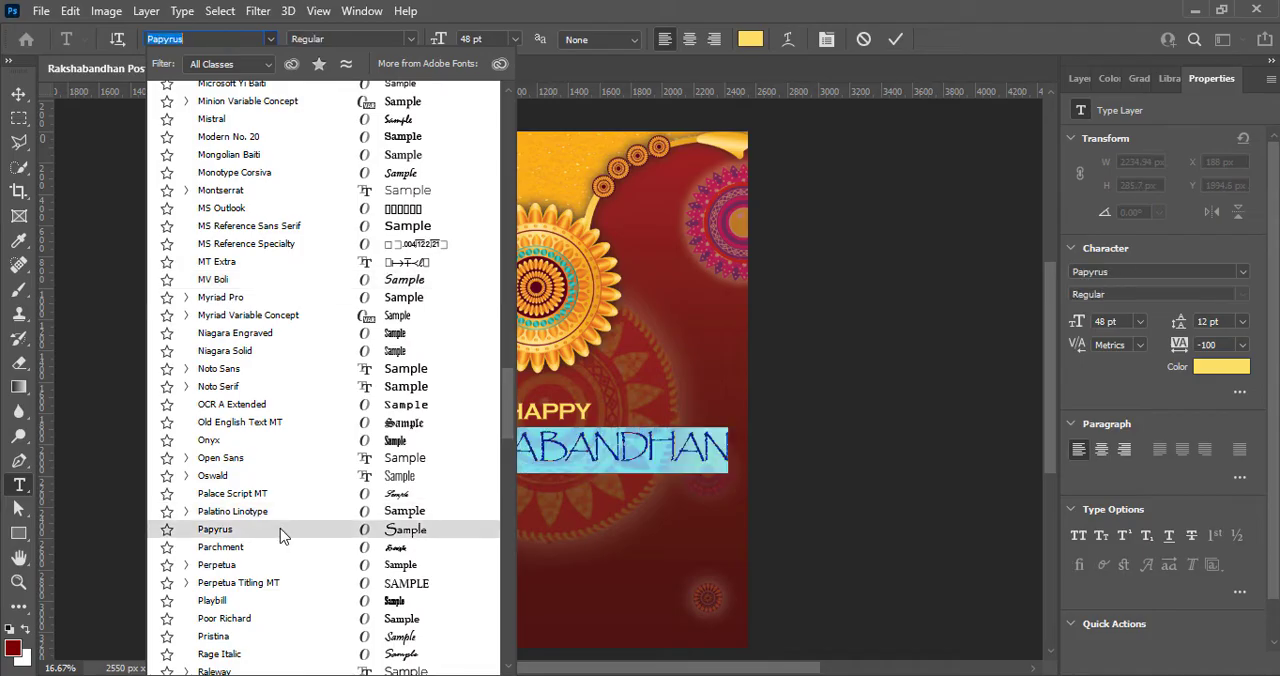
scroll(280, 528, "down", 2)
scroll(281, 595, "down", 4)
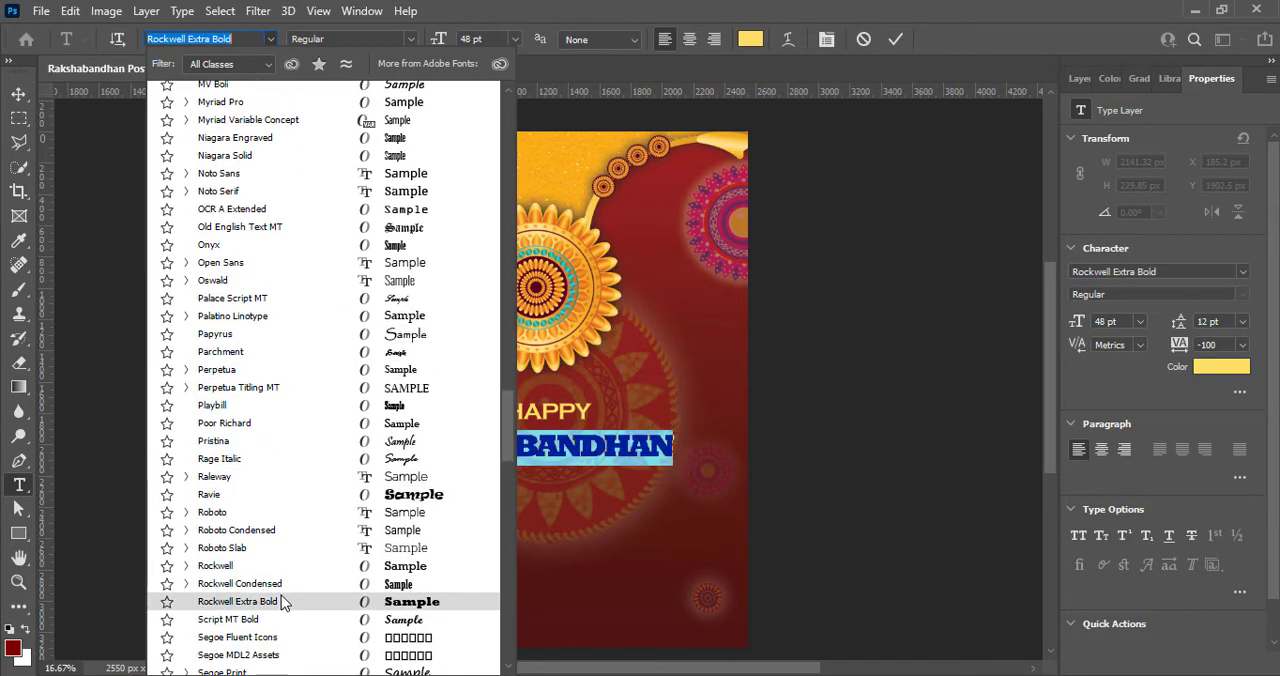
left_click(293, 526)
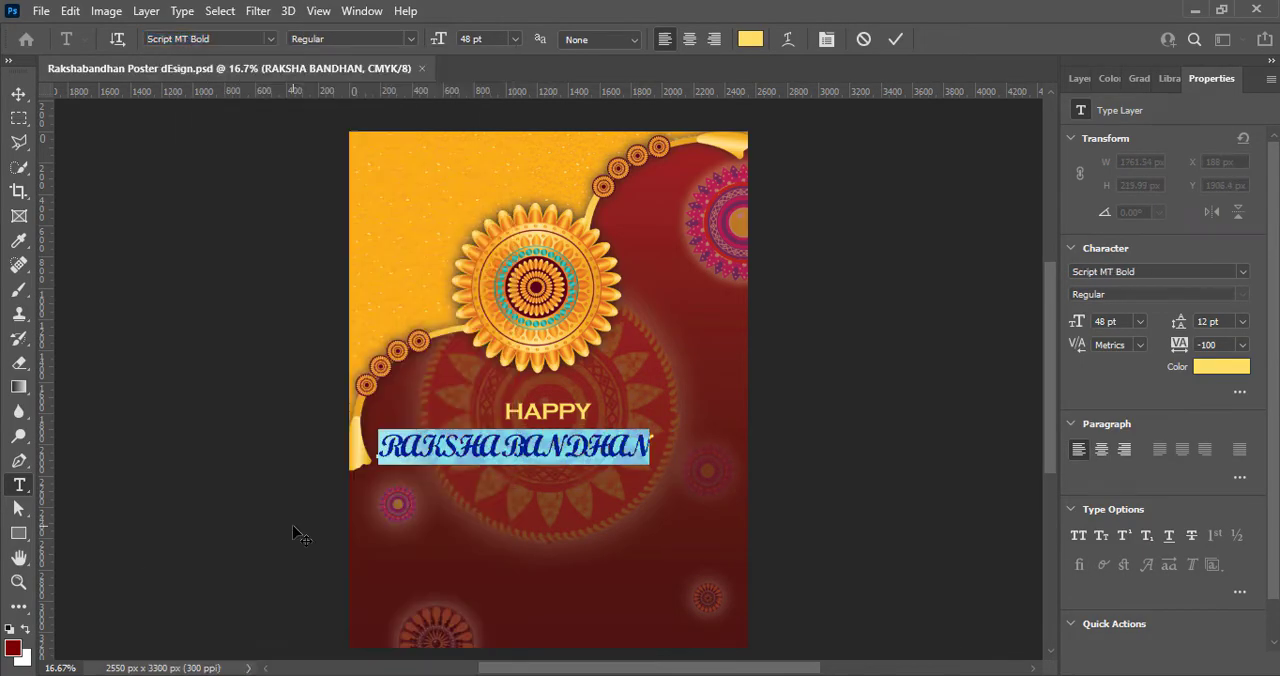
- Try the Brush Script MT font on the RAKSHA BANDHAN text
left_click(271, 39)
scroll(294, 480, "down", 3)
left_click(294, 474)
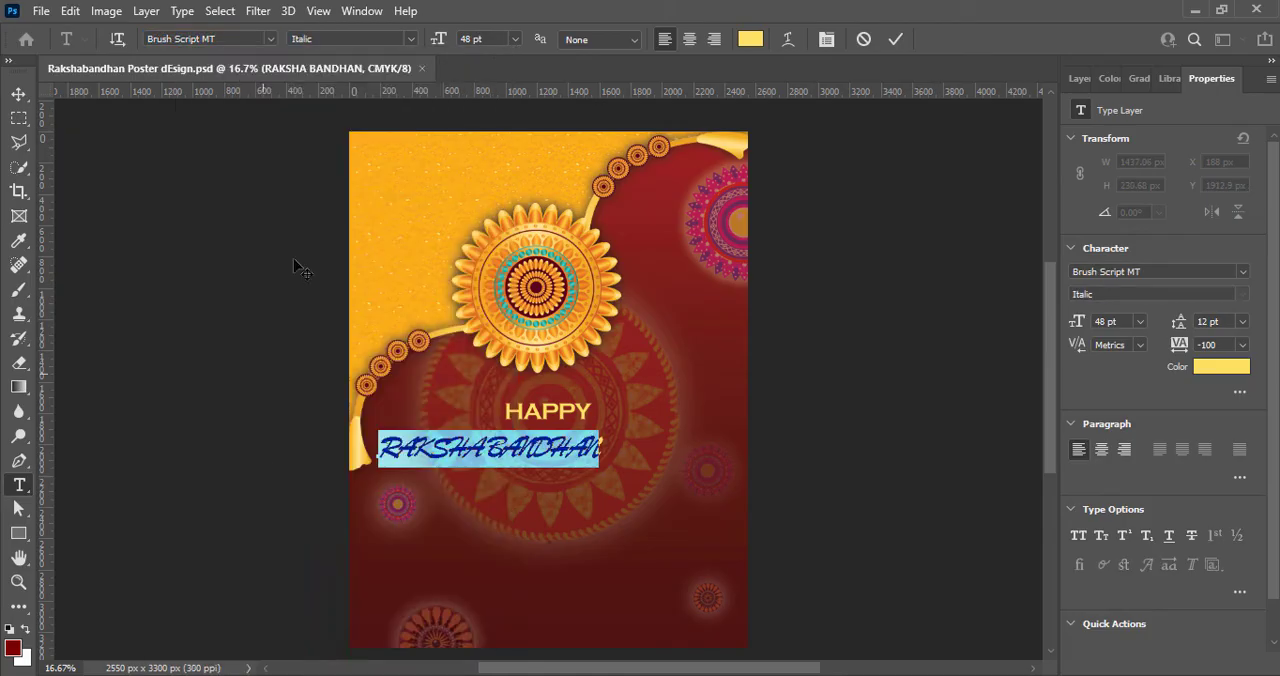
- Set the RAKSHA BANDHAN text's font to Ravie and shift it slightly right and up to center it beneath HAPPY
left_click(271, 39)
scroll(283, 620, "down", 8)
scroll(286, 622, "down", 15)
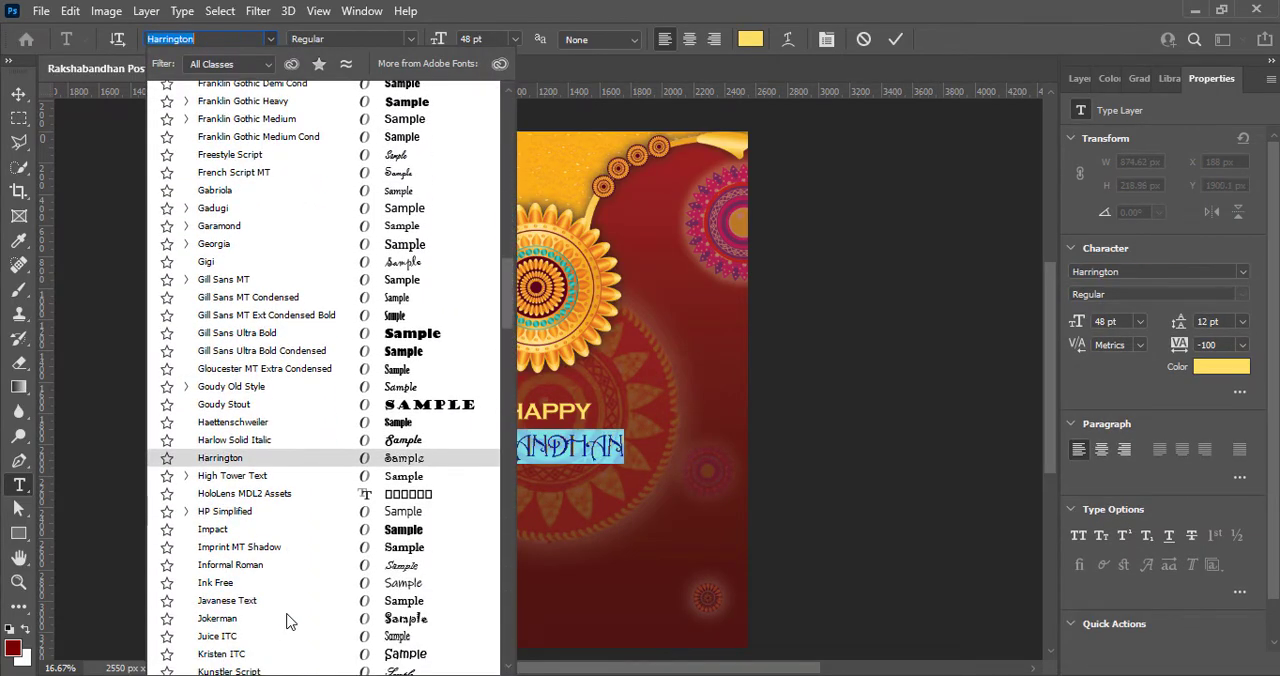
scroll(286, 622, "down", 8)
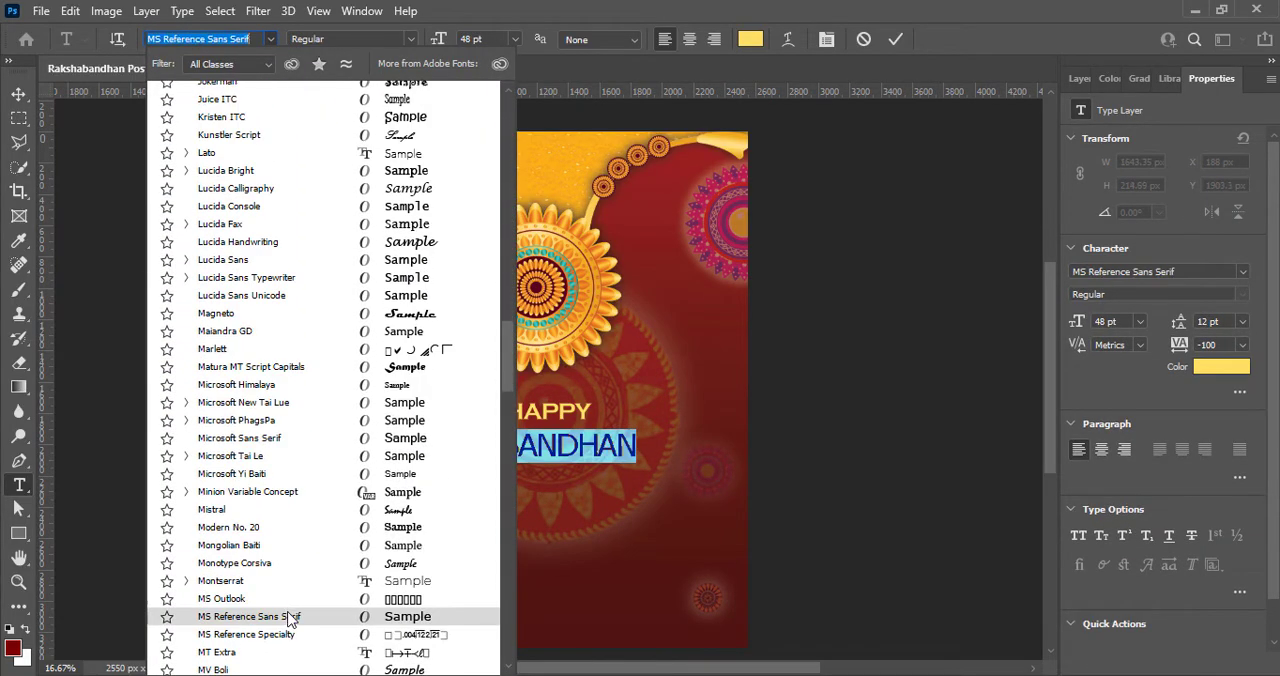
scroll(289, 600, "down", 12)
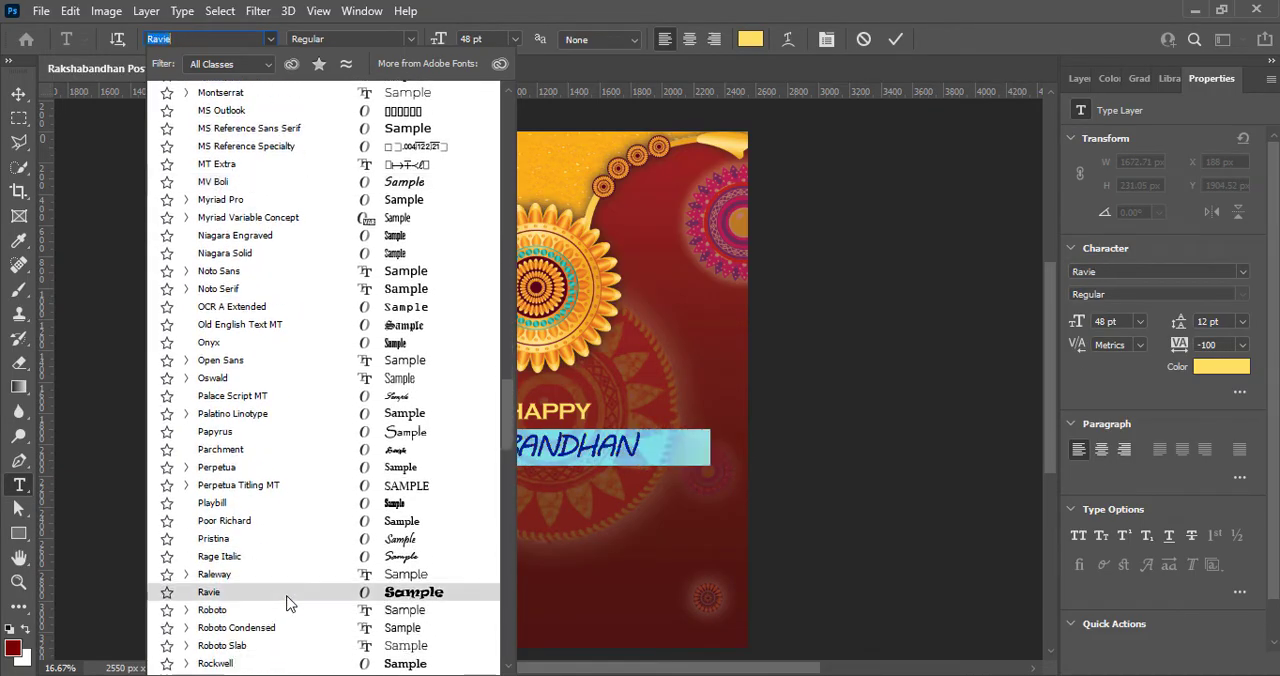
scroll(289, 612, "down", 9)
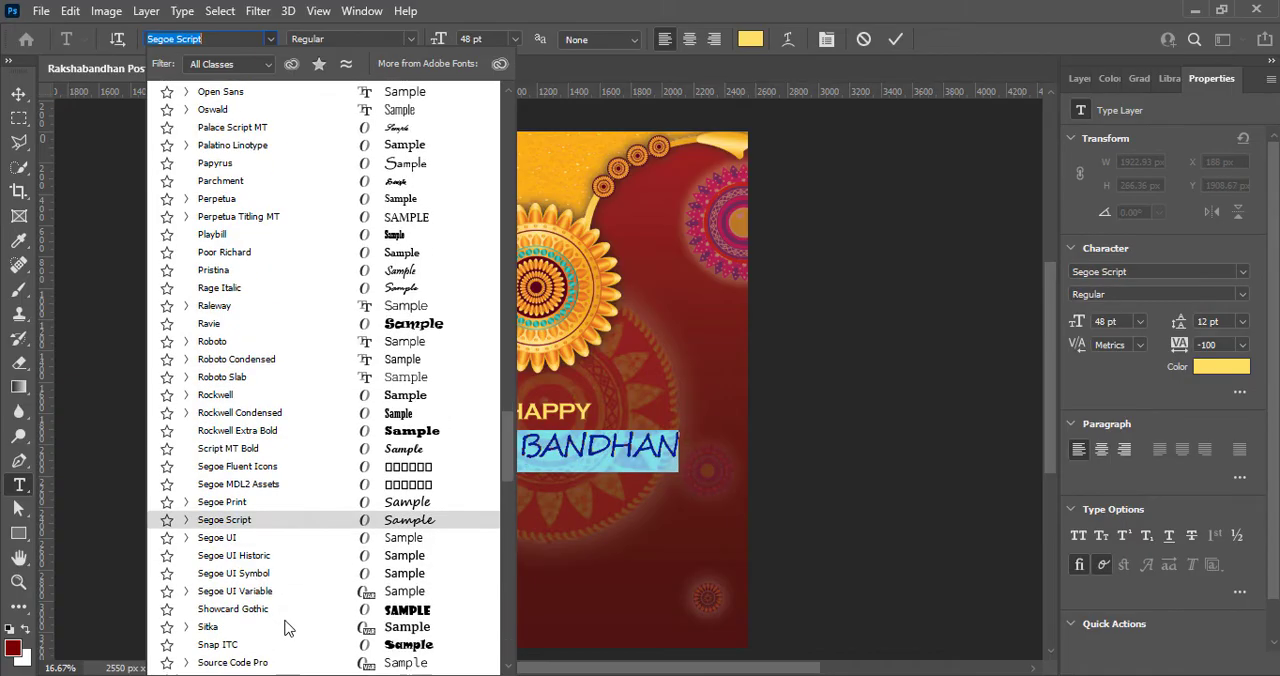
scroll(287, 622, "down", 3)
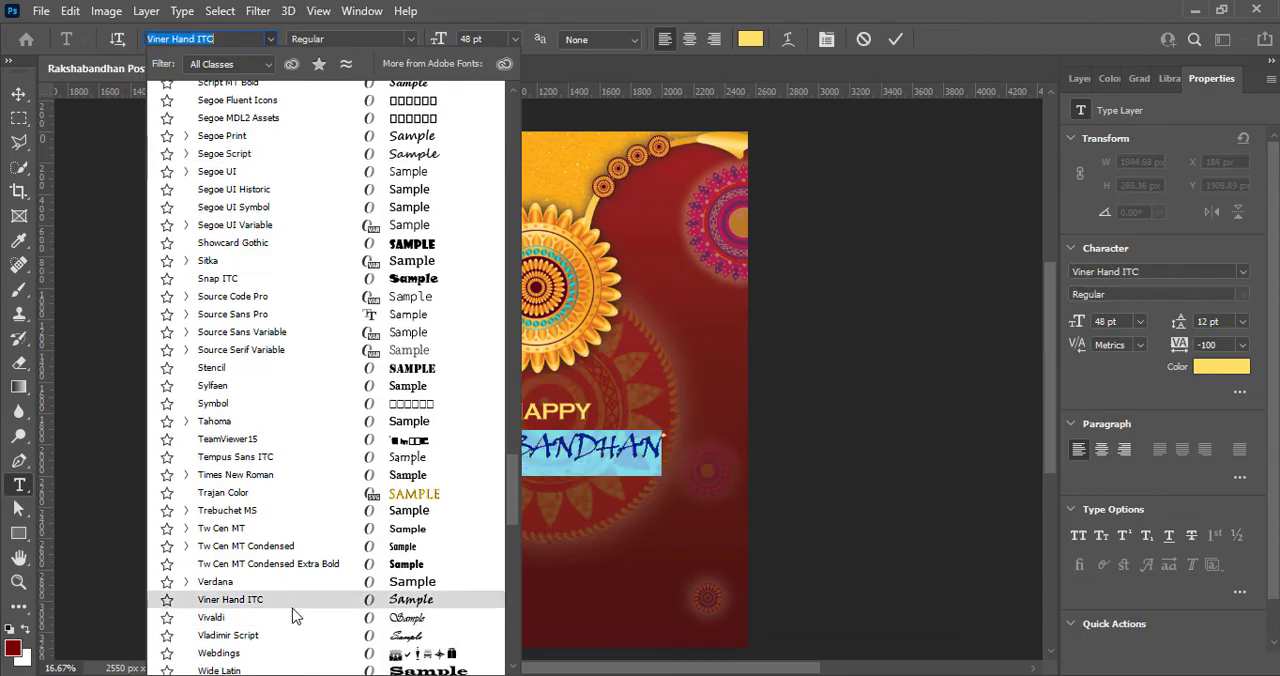
scroll(294, 611, "down", 10)
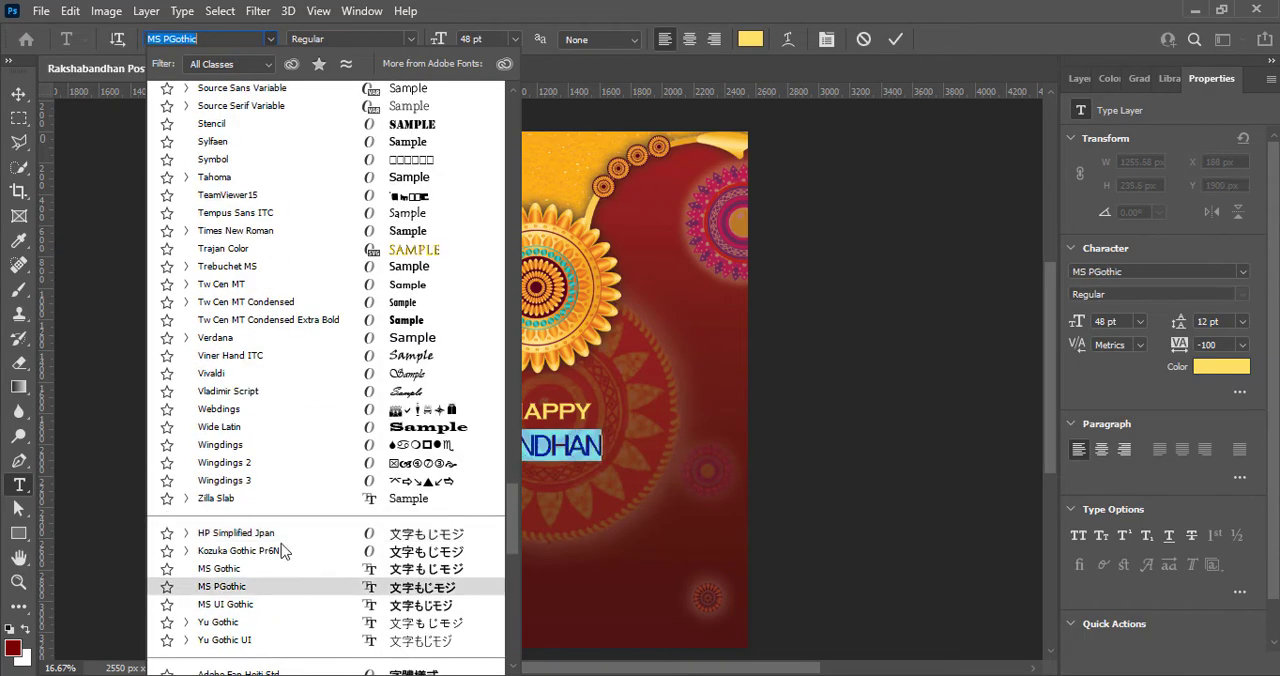
scroll(276, 515, "up", 9)
scroll(276, 510, "up", 4)
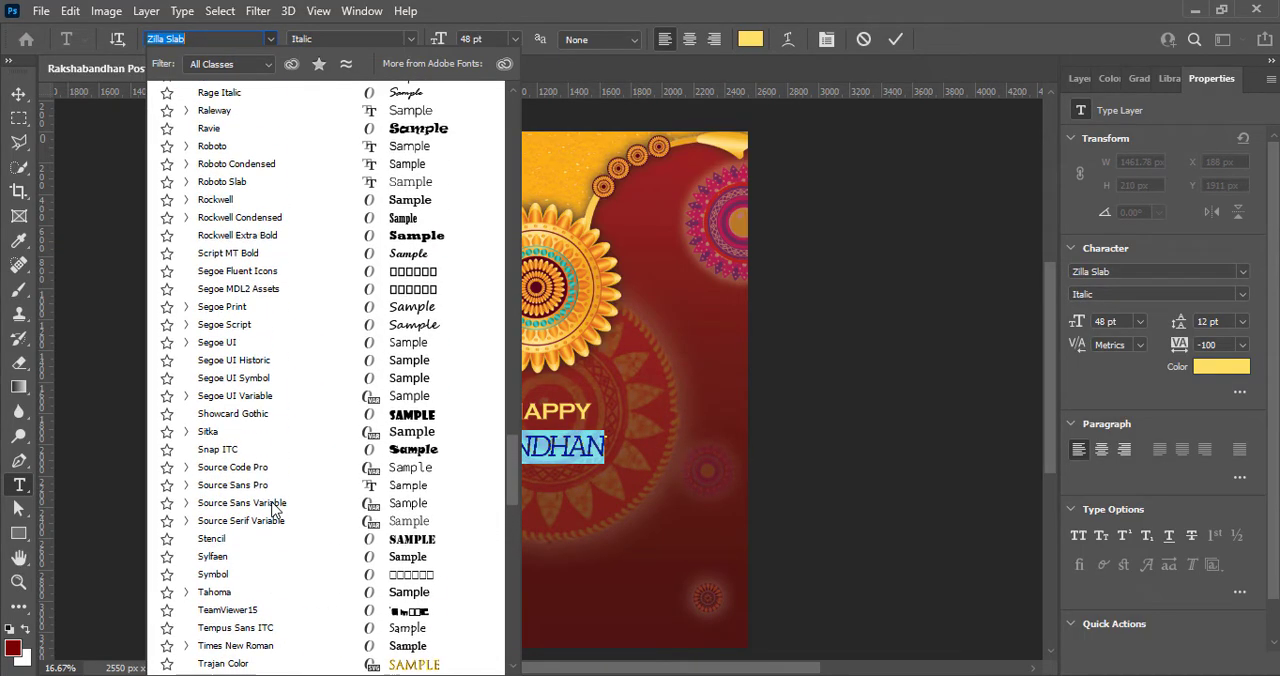
scroll(275, 290, "up", 1)
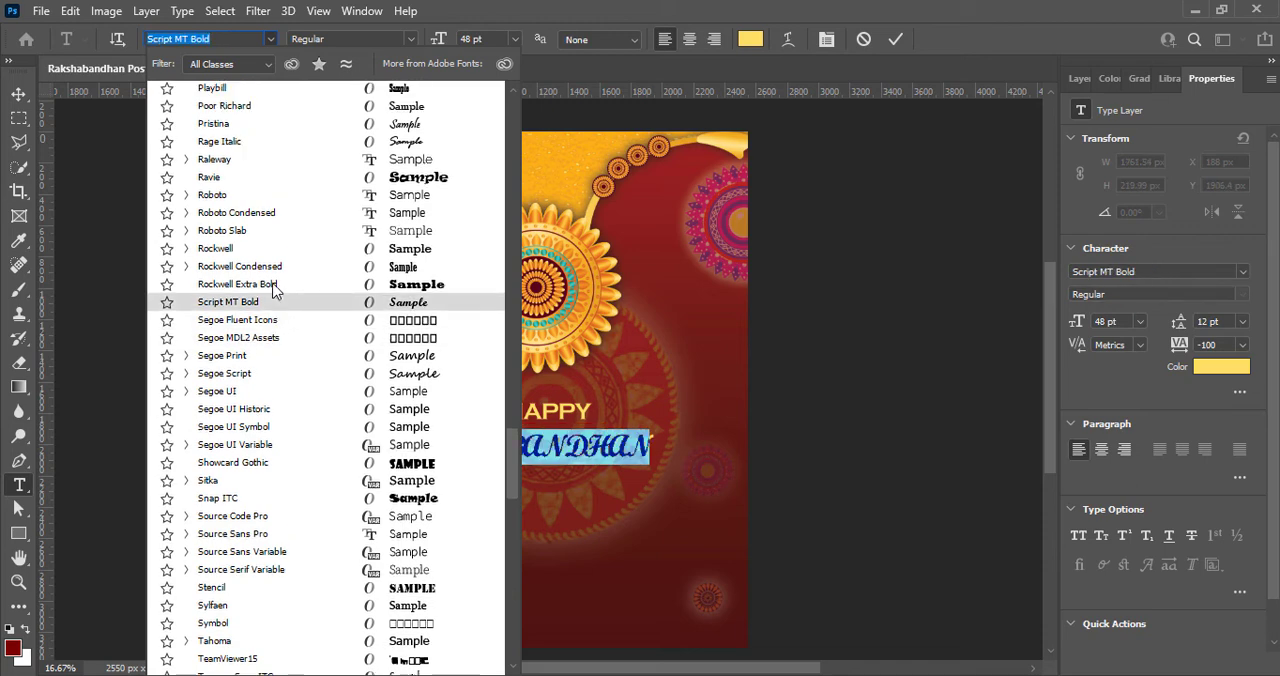
scroll(258, 140, "up", 3)
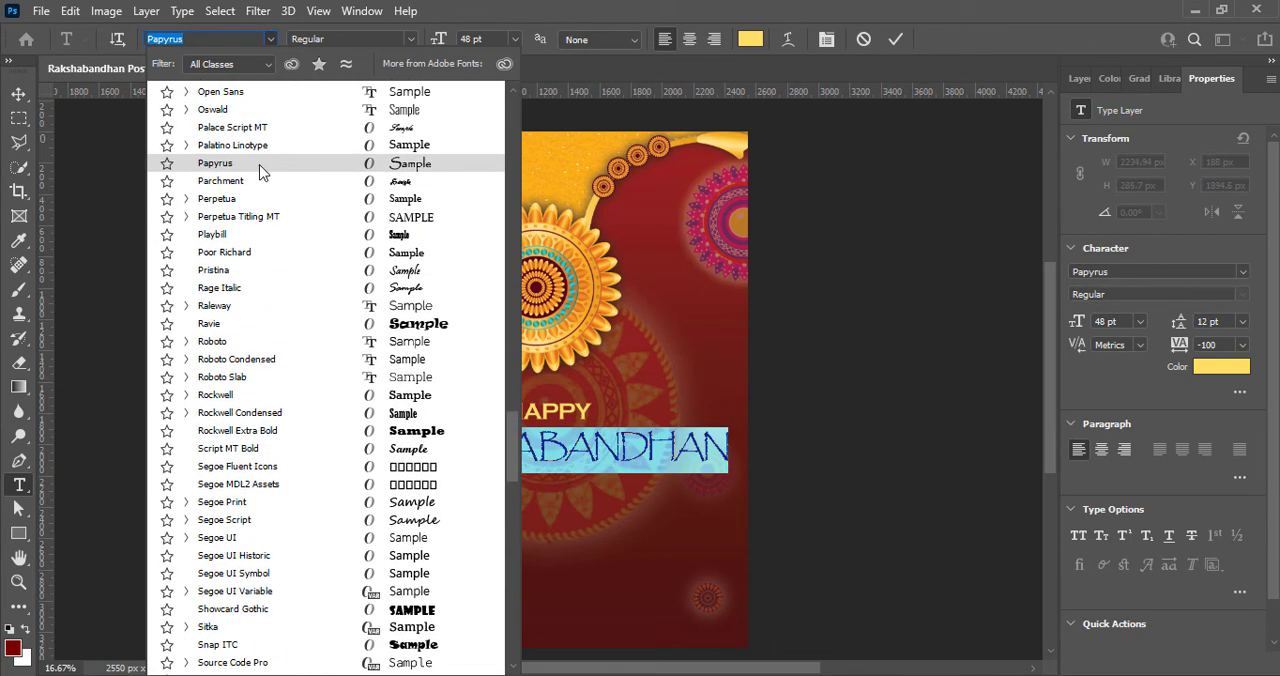
scroll(262, 148, "up", 2)
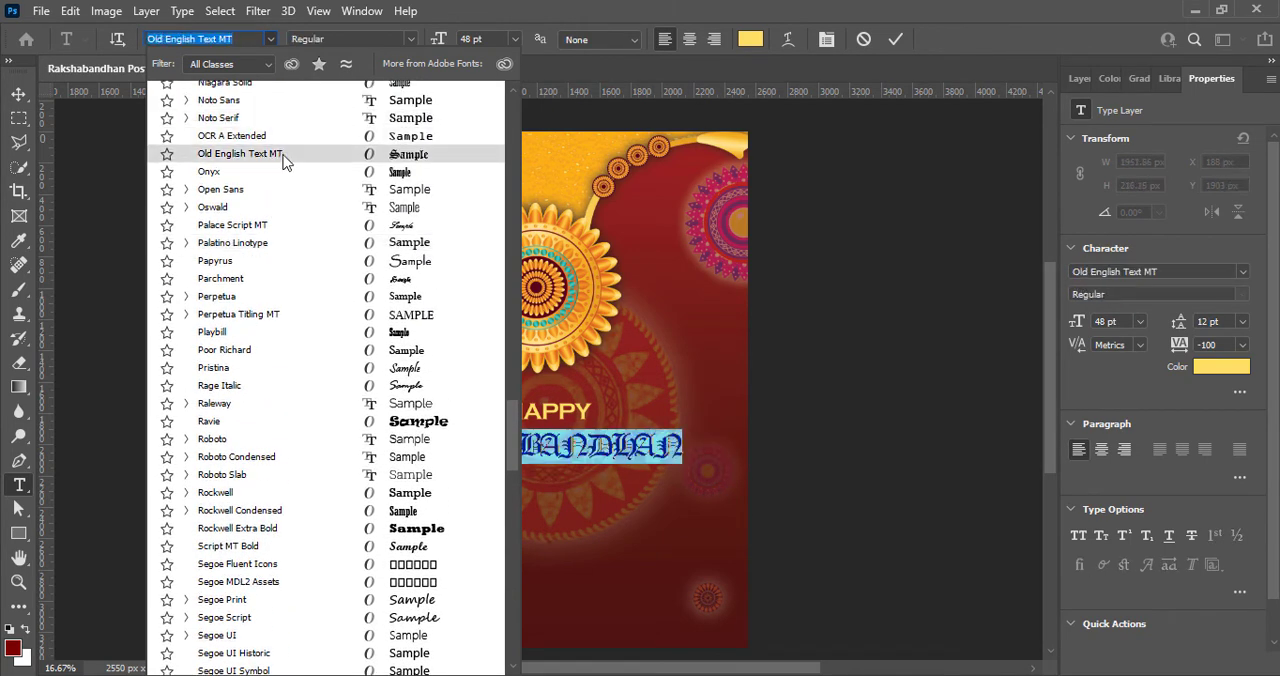
scroll(281, 181, "up", 2)
scroll(281, 181, "up", 2)
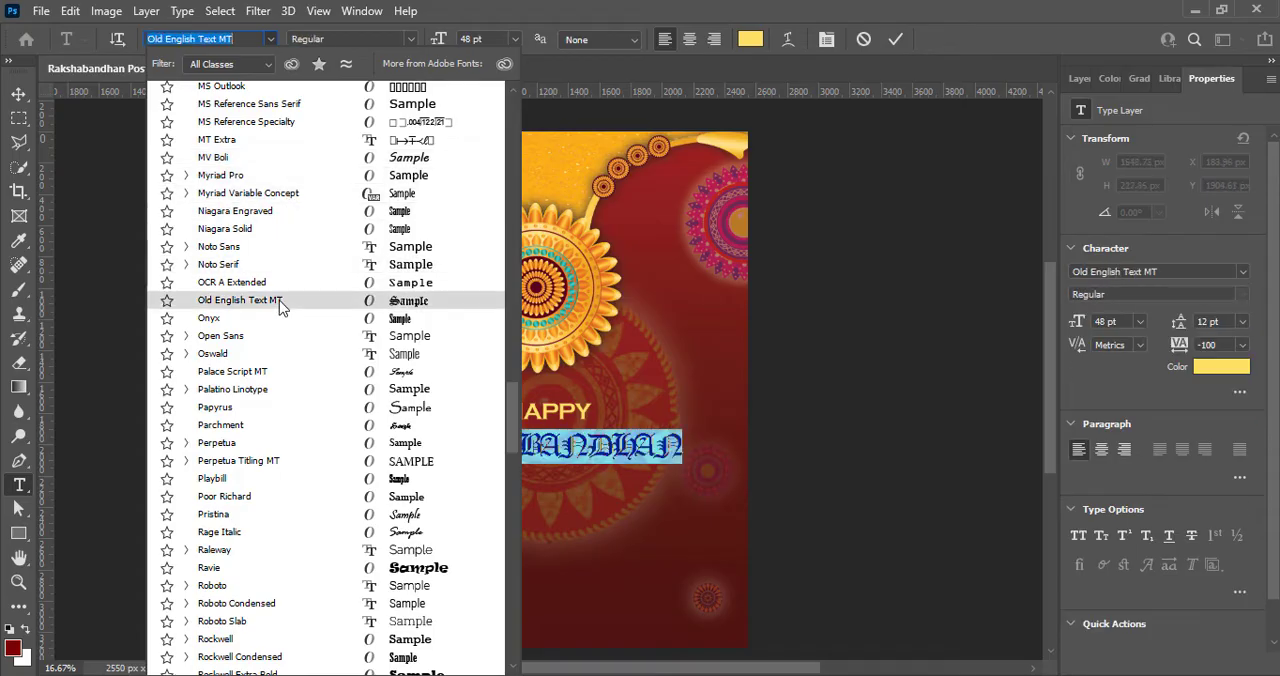
left_click(310, 575)
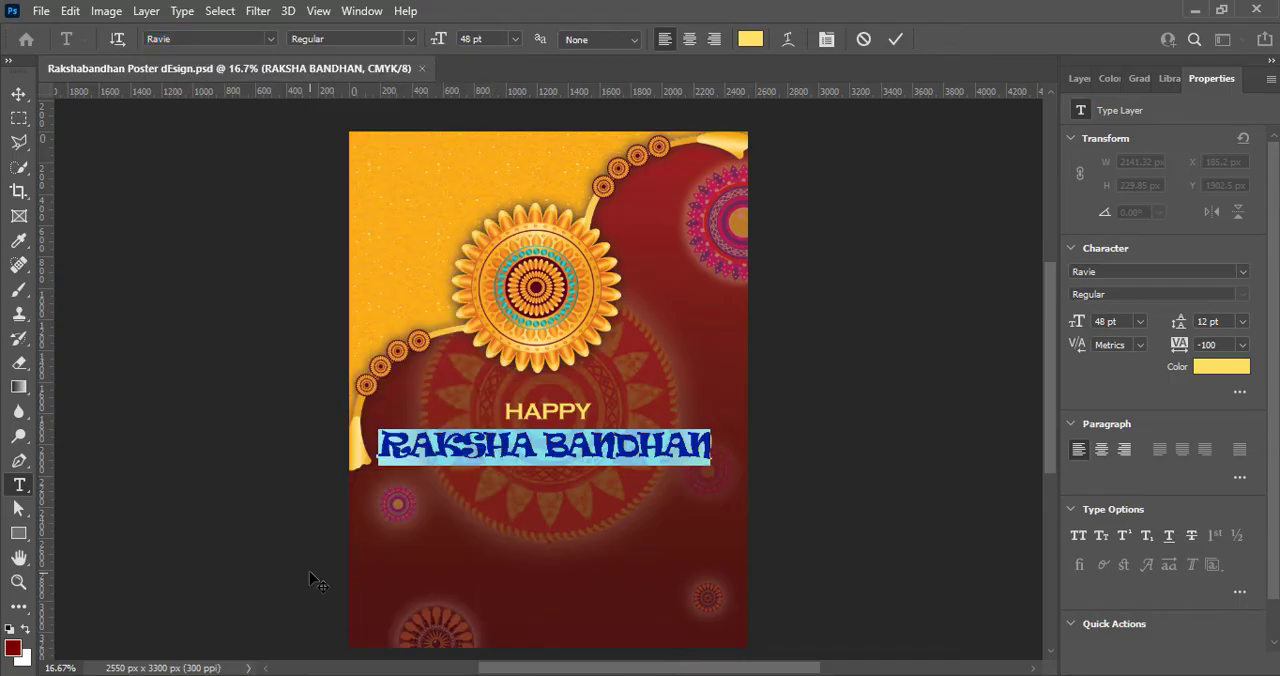
left_click(895, 39)
key("v")
left_click_drag(555, 455, 565, 448)
- Recolor the HAPPY text in a paler yellow
left_click(548, 422)
double_click(543, 414)
left_click(751, 40)
left_click(740, 351)
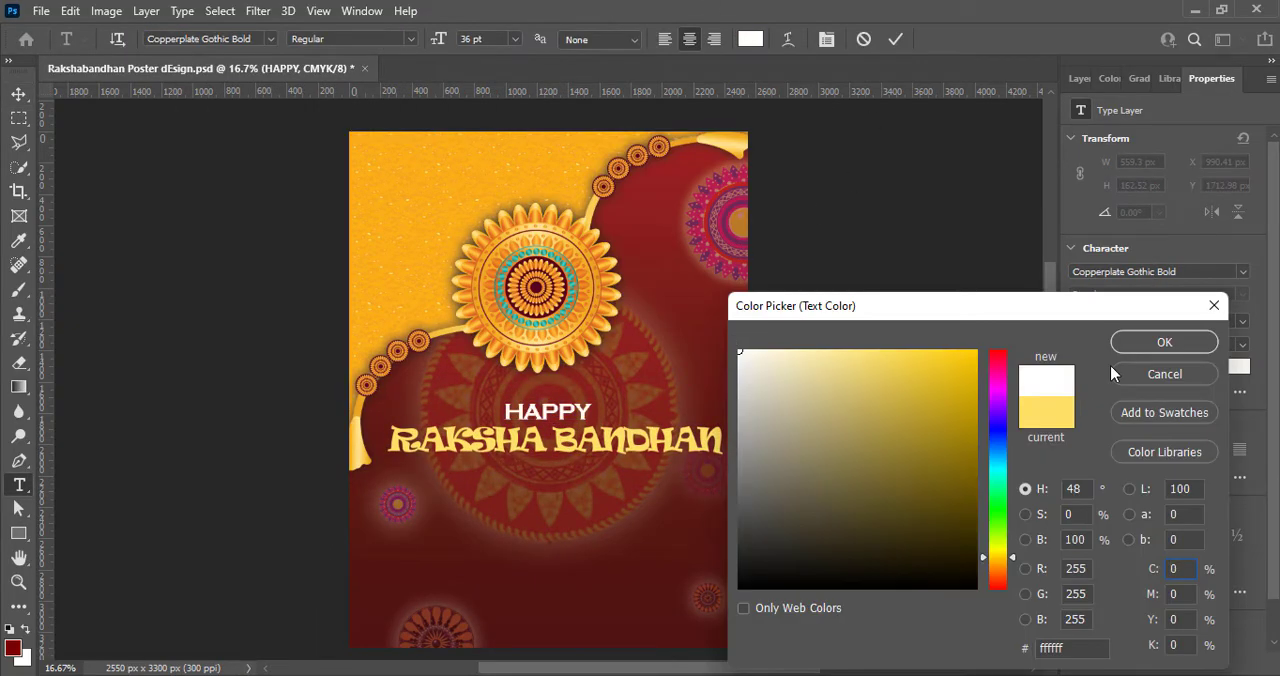
left_click(867, 354)
left_click(1165, 343)
left_click(896, 39)
- Add a Gradient Overlay effect to the RAKSHA BANDHAN text layer
left_click(668, 443)
left_click(1081, 79)
left_click(1123, 664)
left_click(1160, 438)
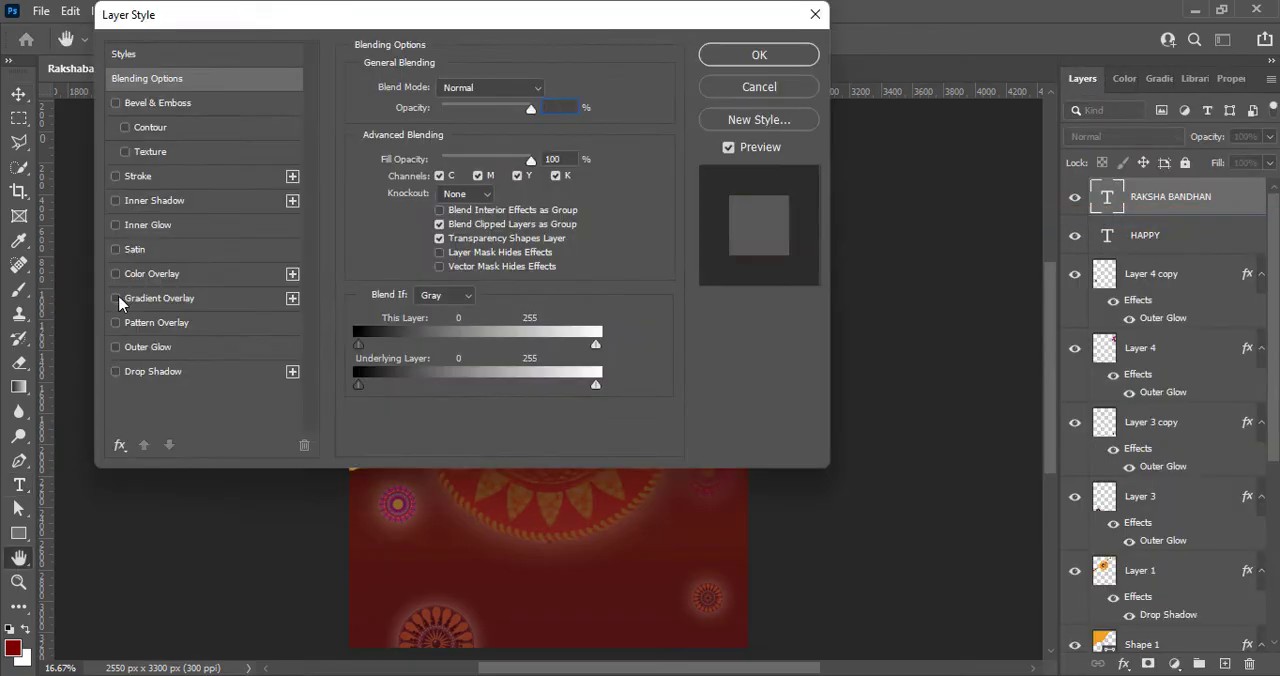
left_click(120, 299)
left_click_drag(250, 14, 1005, 138)
left_click(922, 424)
- Set the RAKSHA BANDHAN overlay gradient's color stops to yellow ffcc00 and bright red
left_click(1222, 257)
double_click(740, 517)
left_click_drag(1001, 553, 1003, 561)
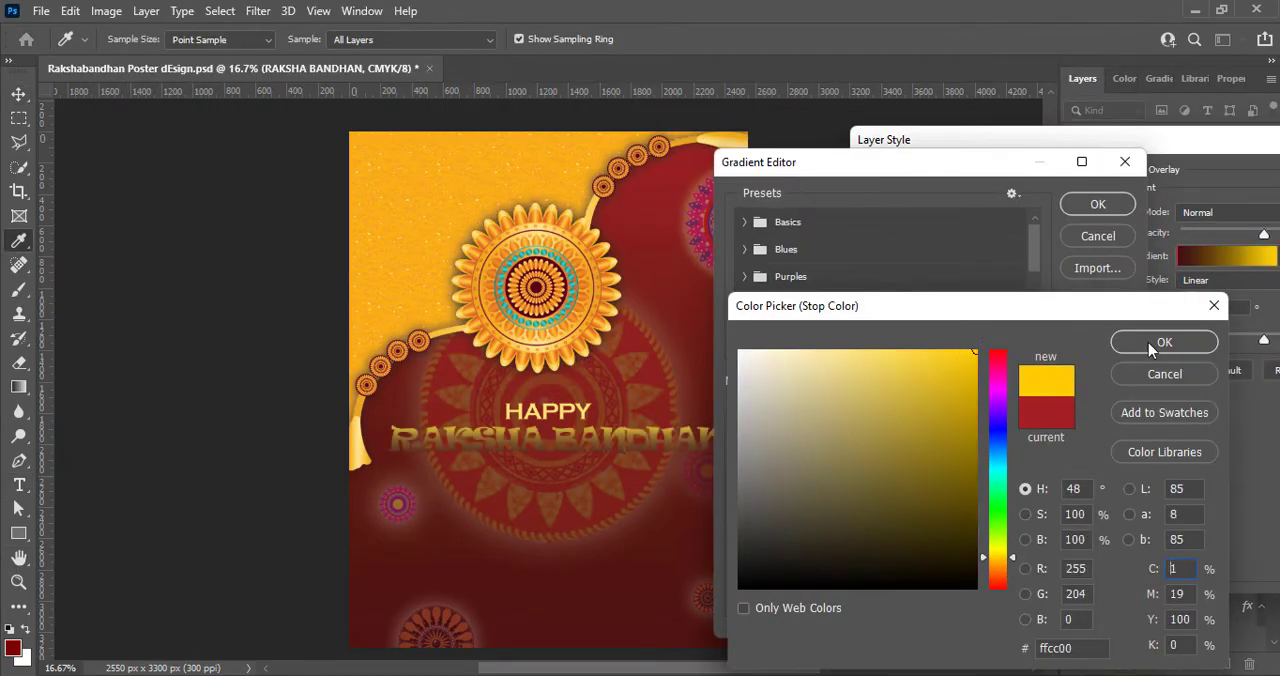
left_click(1148, 342)
double_click(985, 520)
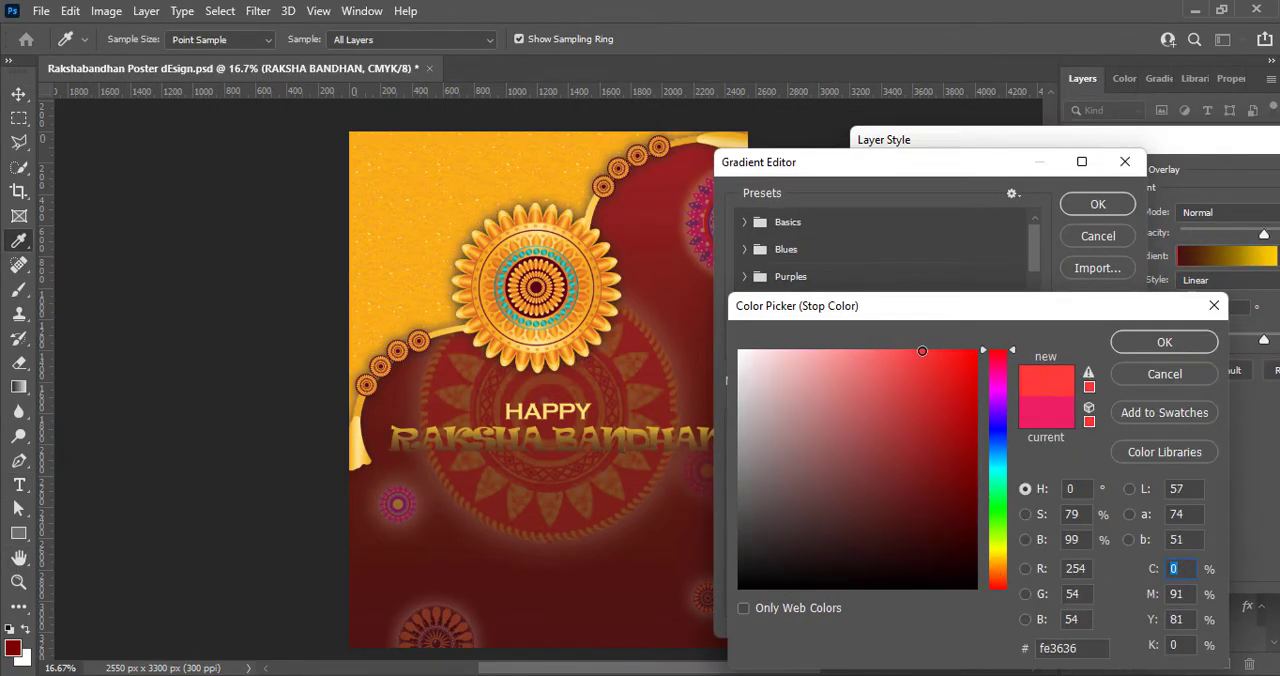
left_click(1165, 343)
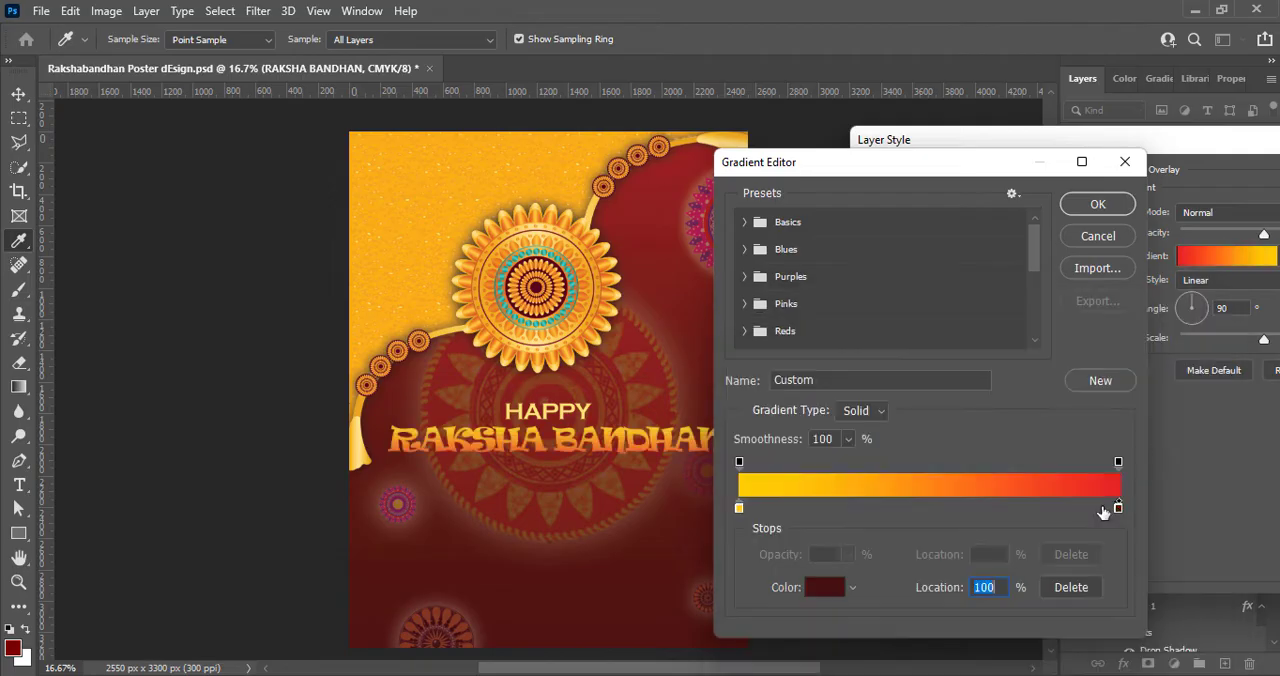
left_click(1097, 204)
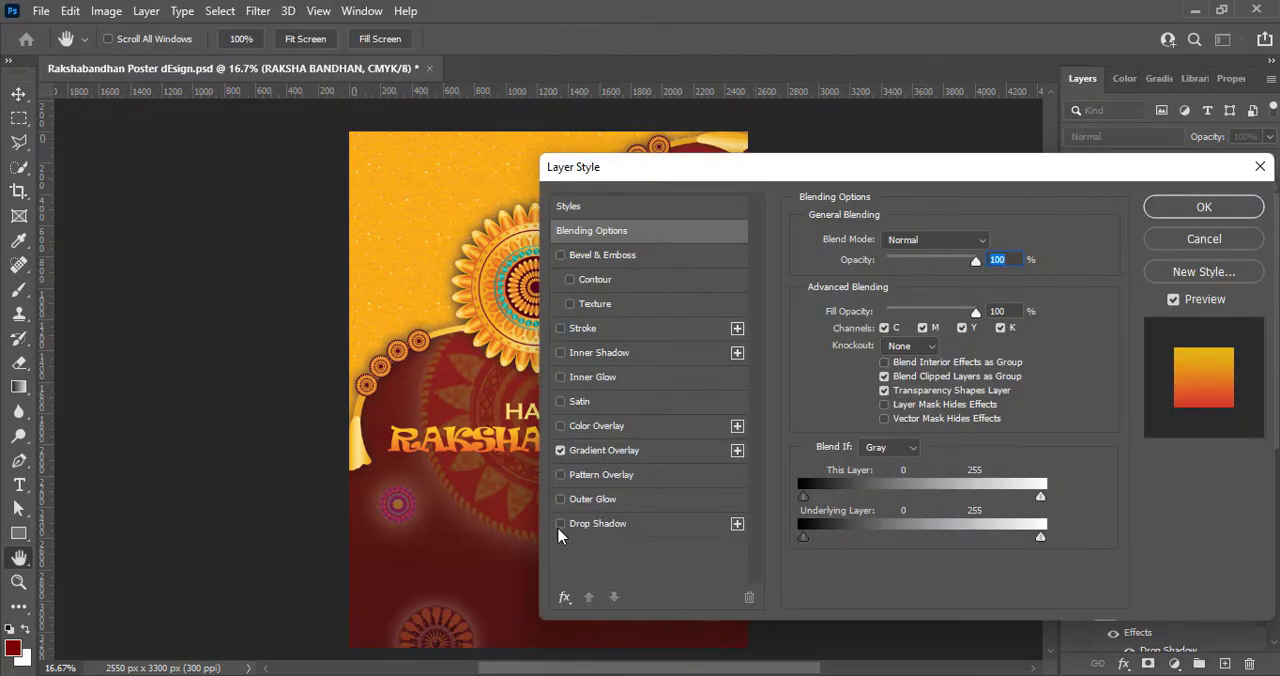
- Give RAKSHA BANDHAN a drop shadow with 60% opacity, 13 px distance, 3% spread and 32 px size, and add a drop shadow to HAPPY
left_click(598, 523)
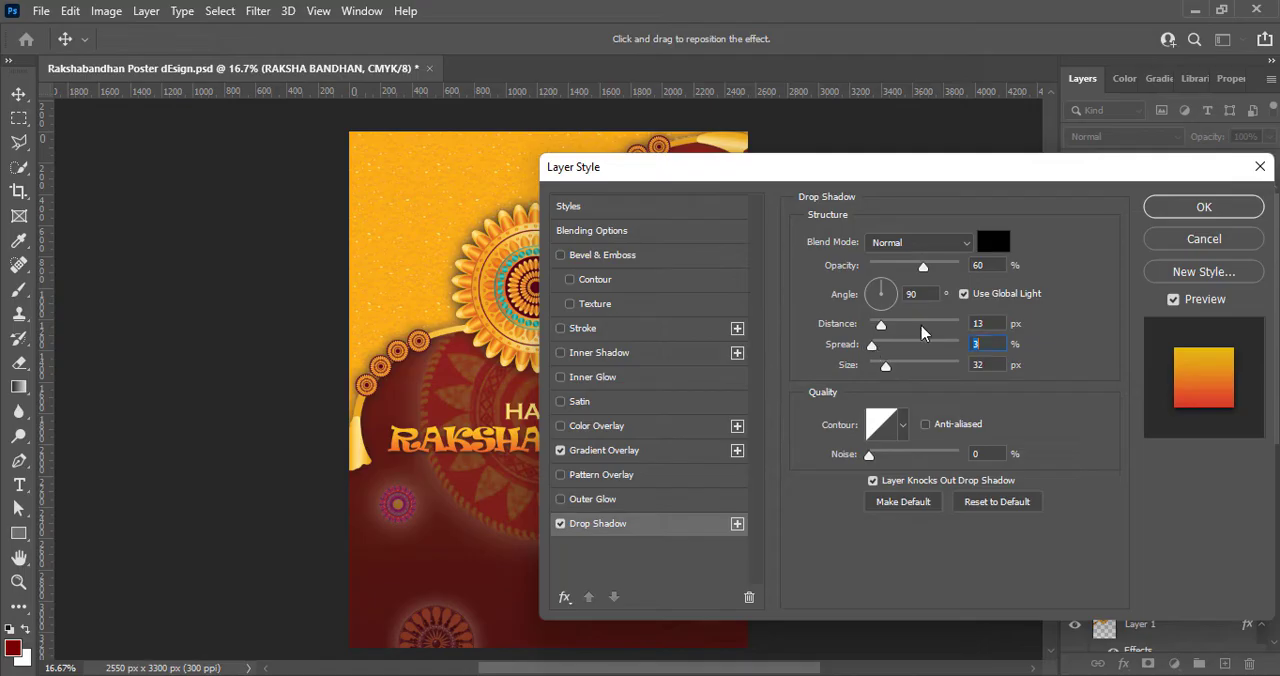
left_click(1170, 206)
double_click(1118, 294)
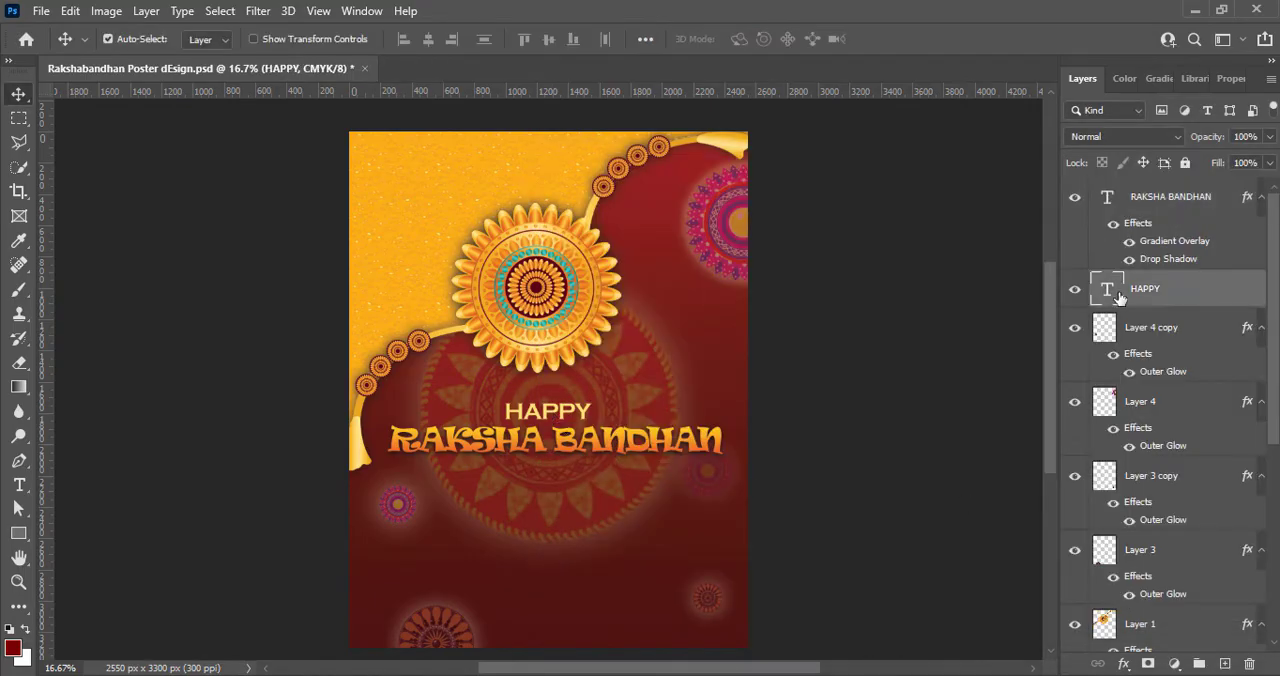
left_click(602, 527)
left_click_drag(810, 168, 1113, 225)
key("Return")
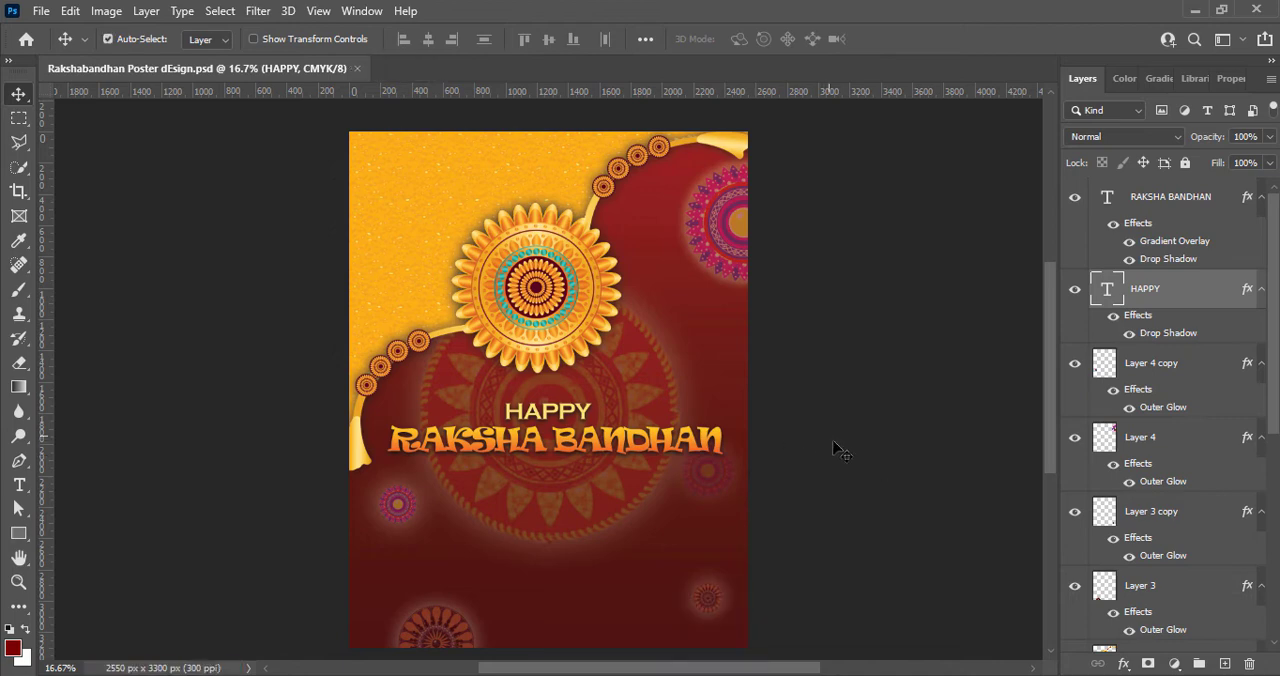
- Add a new text line reading Enjoy The Celebrations below the RAKSHA BANDHAN title
key("ctrl+shift+alt+n")
left_click(15, 487)
left_click(438, 494)
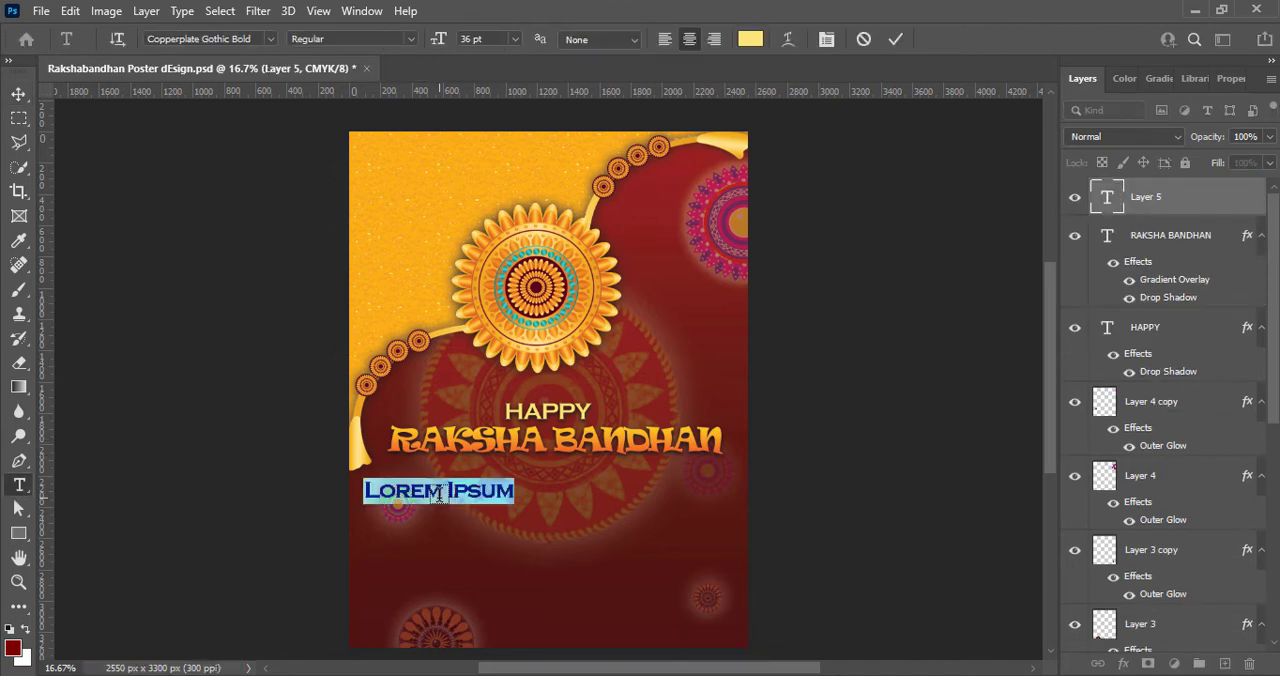
type("ENJOY")
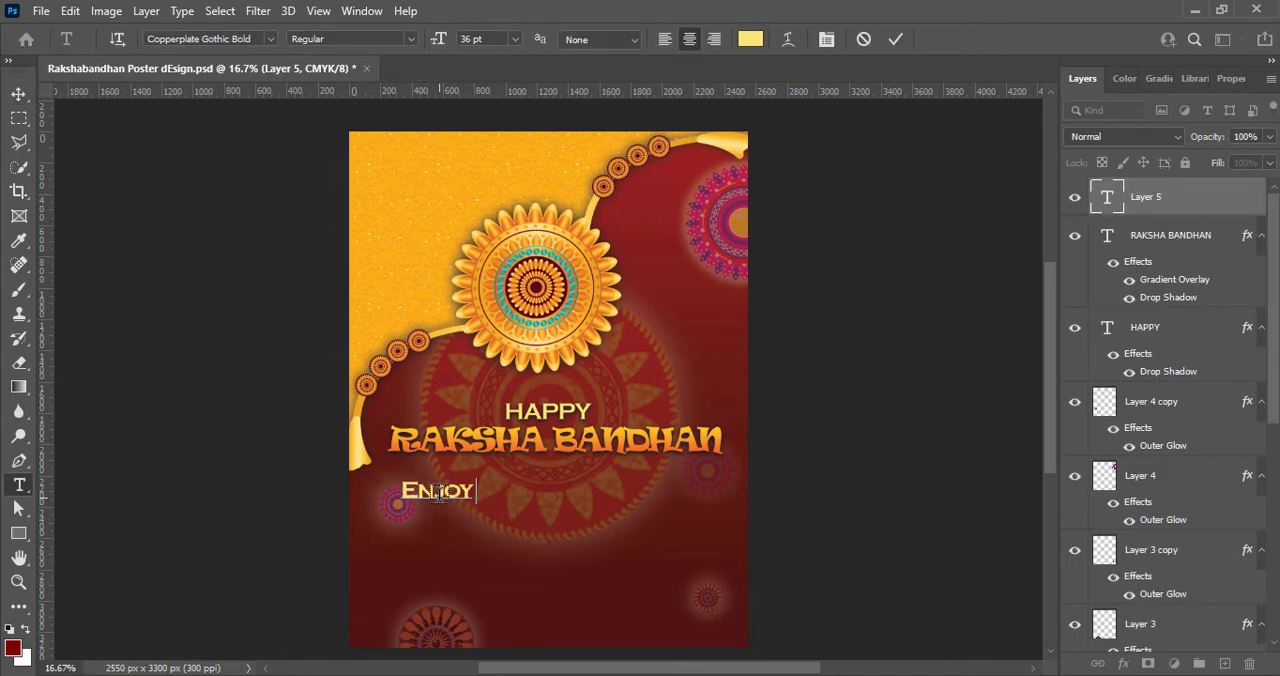
type(" The Celebrations")
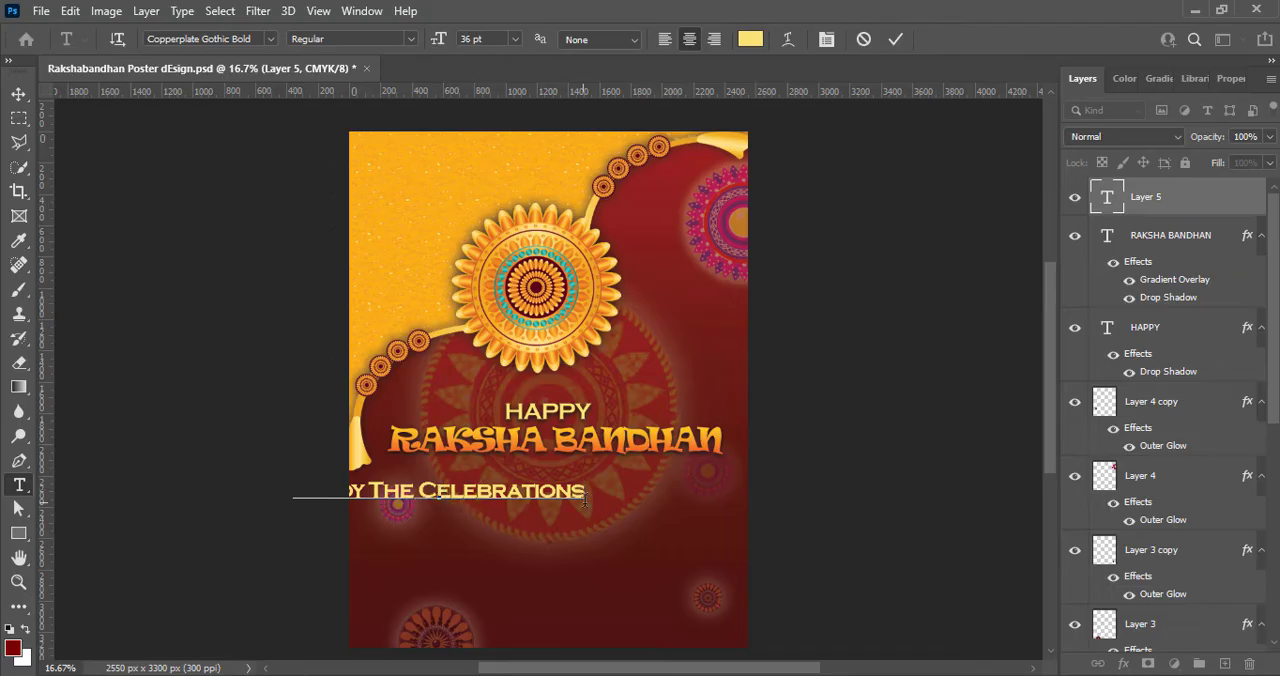
- Recolor the Enjoy The Celebrations text white and set its font to Cambria
left_click_drag(585, 500, 293, 484)
left_click(751, 39)
left_click(739, 350)
left_click(1164, 343)
left_click(270, 39)
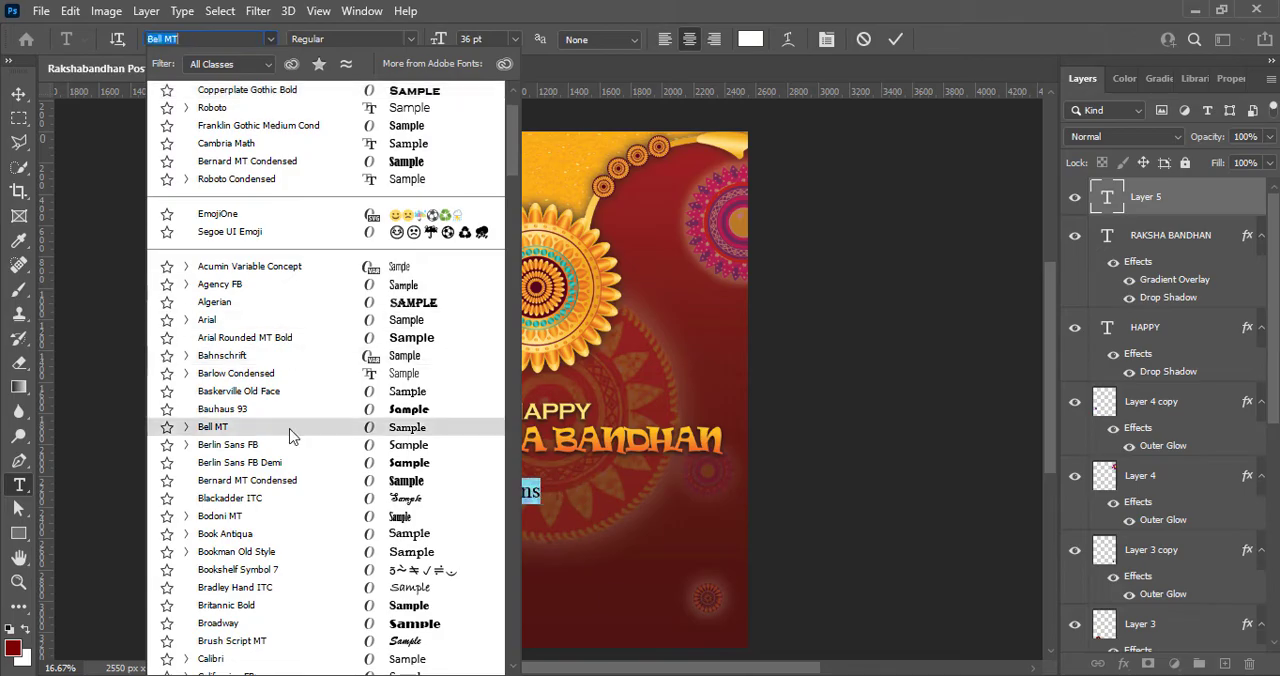
scroll(300, 435, "down", 4)
left_click(230, 566)
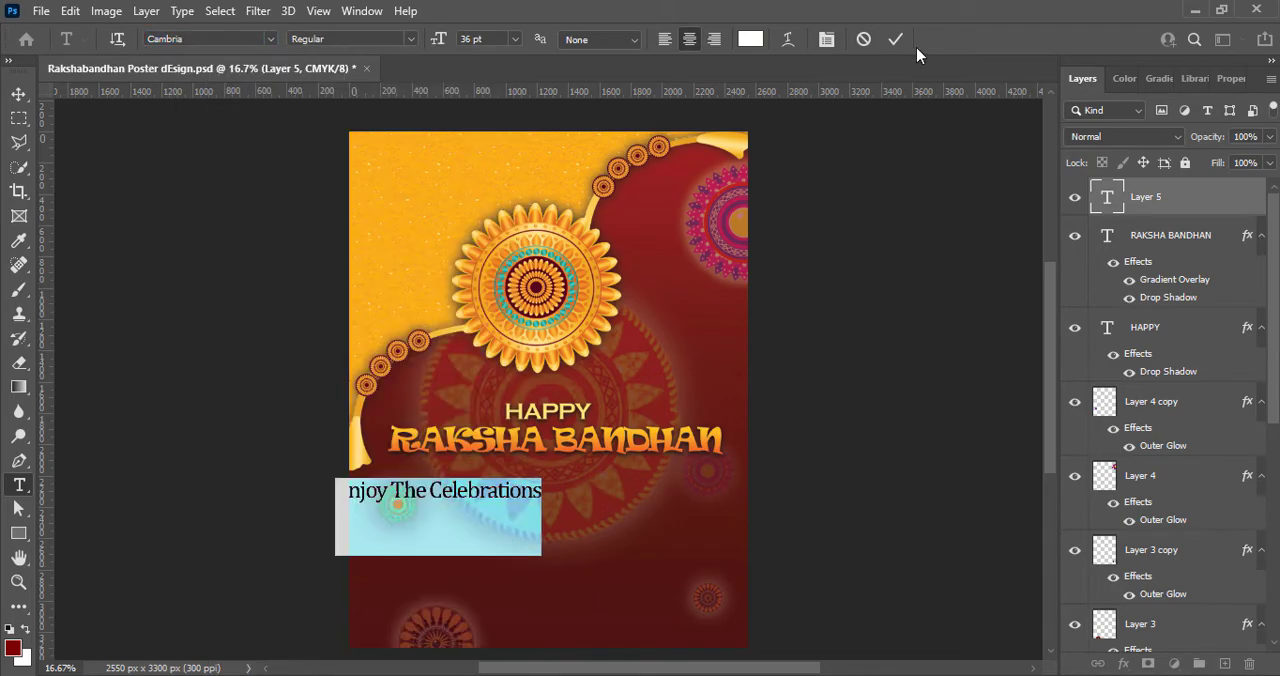
left_click(896, 39)
- Center Enjoy The Celebrations beneath the RAKSHA BANDHAN title and set its size to 30 pt
key("v")
left_click_drag(466, 500, 553, 494)
double_click(577, 491)
left_click(515, 39)
left_click(490, 222)
left_click(895, 41)
- Duplicate the Enjoy The Celebrations line just below itself and replace the copy's text with WISHING YOU A VERY WONDERFUL RAKSHABANDHAN
key("v")
left_click(1225, 663)
double_click(553, 494)
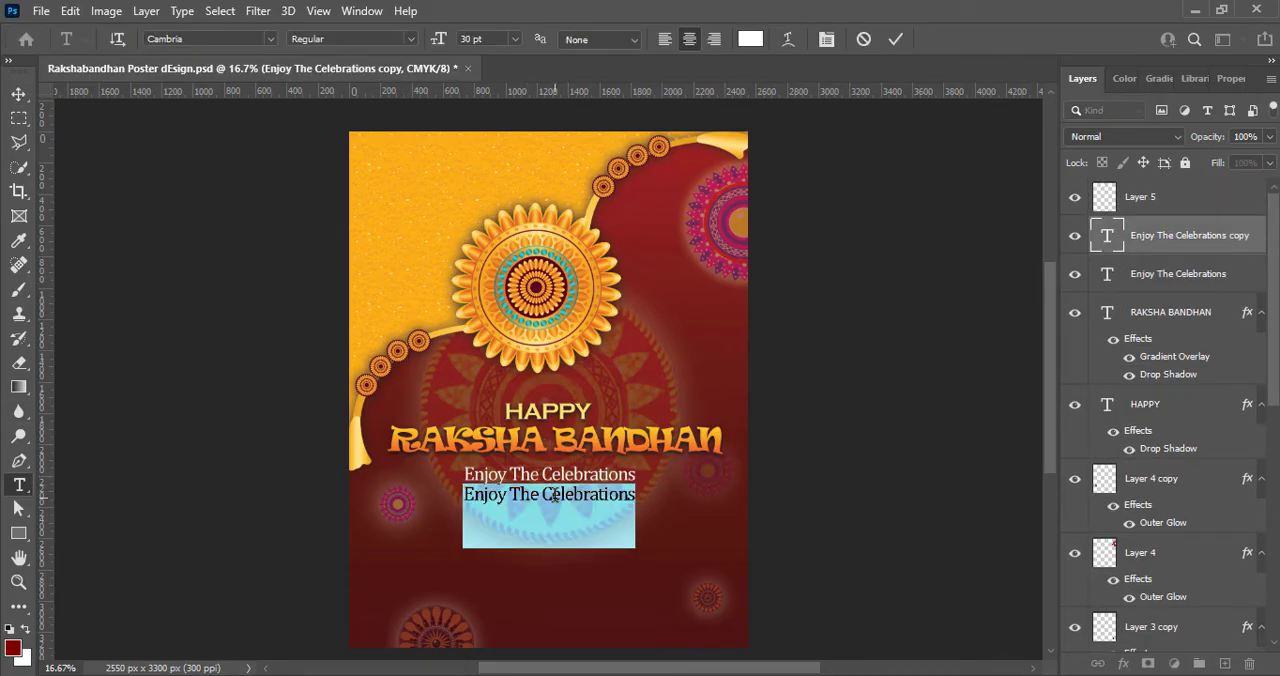
type("WISHING YOU A VERY WONDERFUL RAKSHABANDHAN")
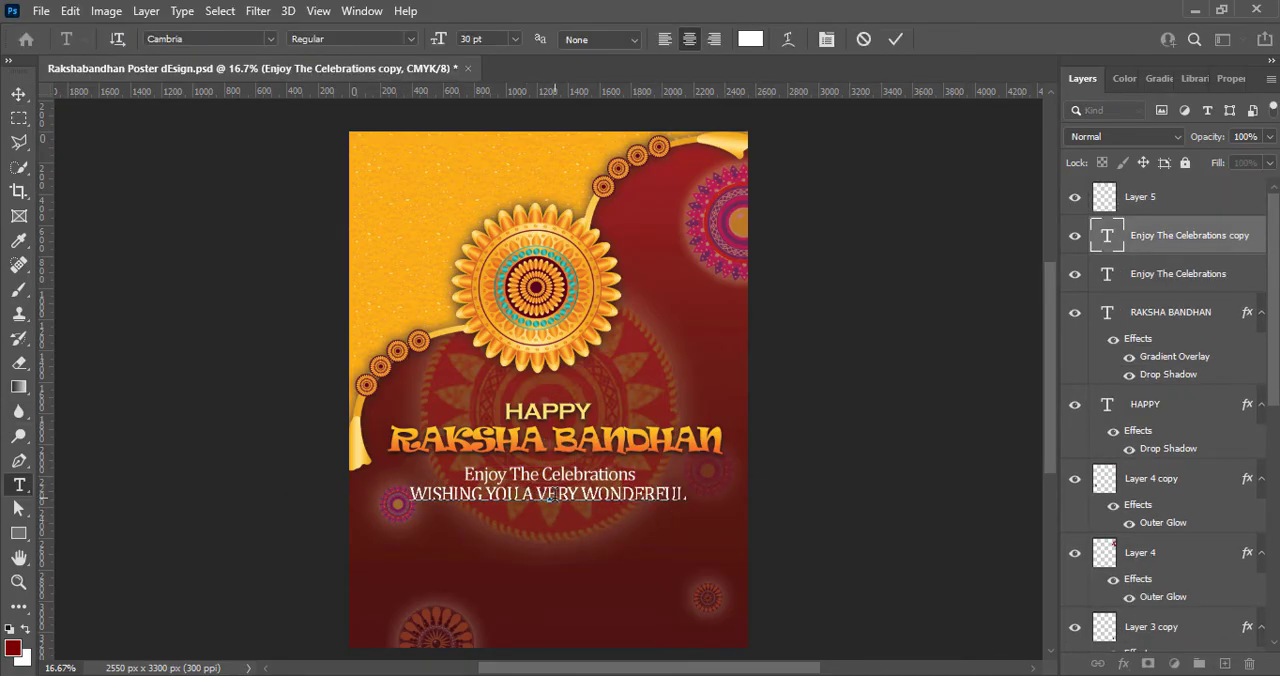
- Format the WISHING YOU line in Berlin Sans FB at 24 pt
key("ctrl+a")
left_click(350, 38)
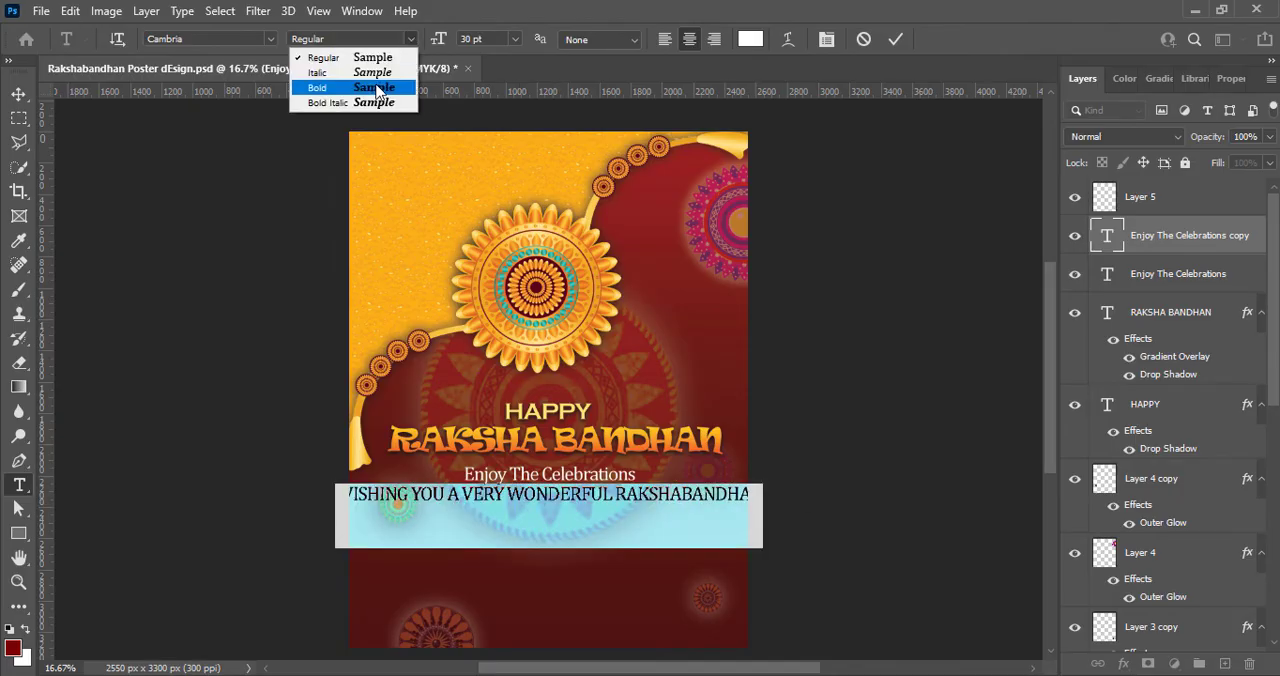
left_click(305, 66)
left_click(270, 38)
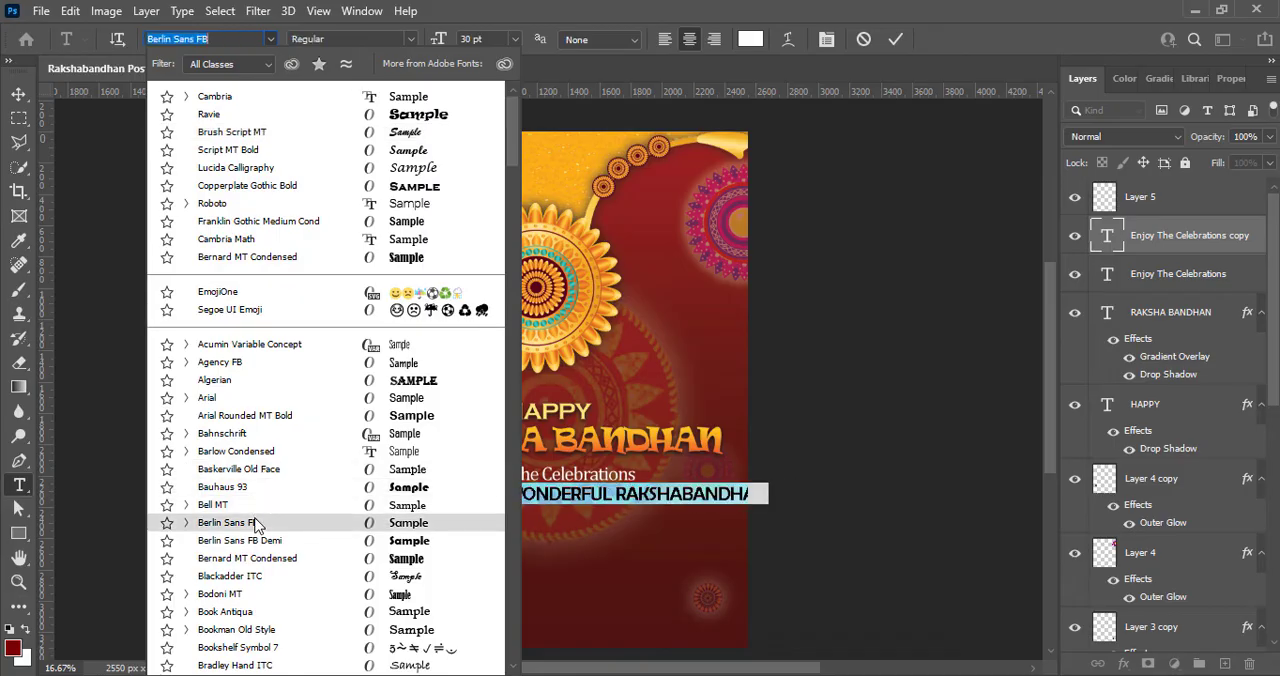
left_click(253, 522)
left_click(515, 38)
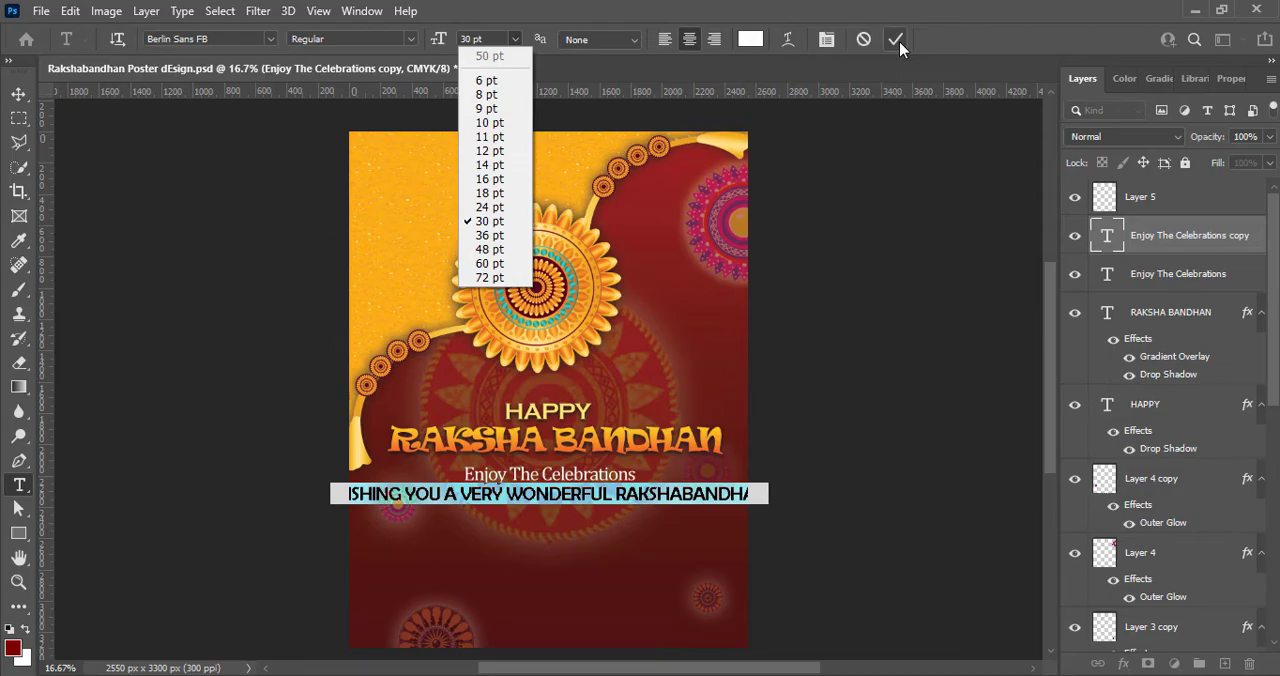
left_click(899, 41)
left_click(515, 41)
left_click(492, 207)
left_click(896, 40)
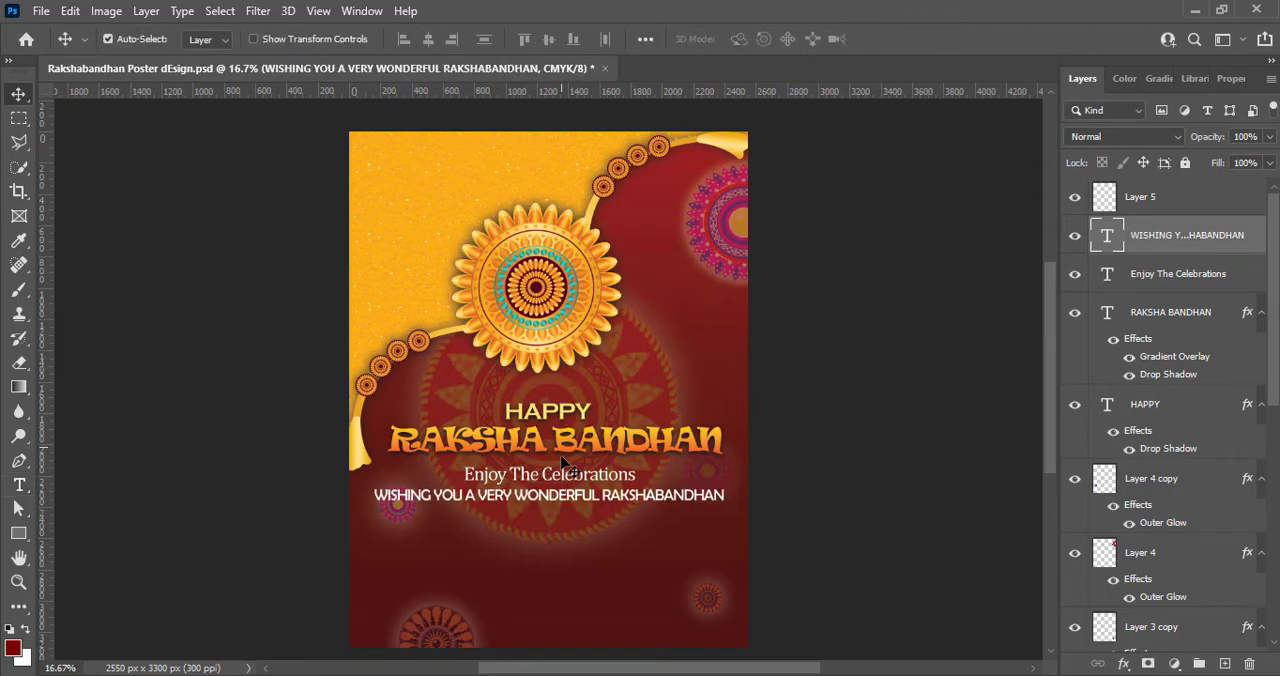
- Reduce the Enjoy The Celebrations text to 22 pt
double_click(573, 473)
left_click(514, 41)
left_click(490, 193)
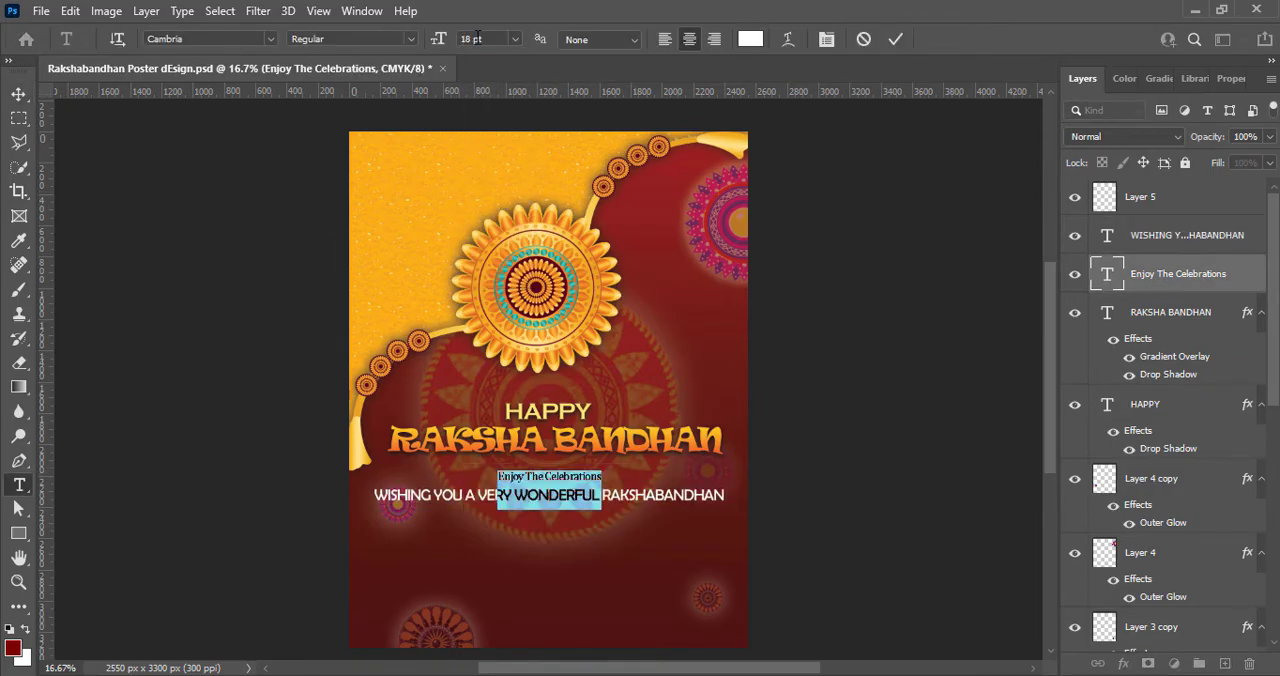
type("20")
left_click(896, 40)
key("v")
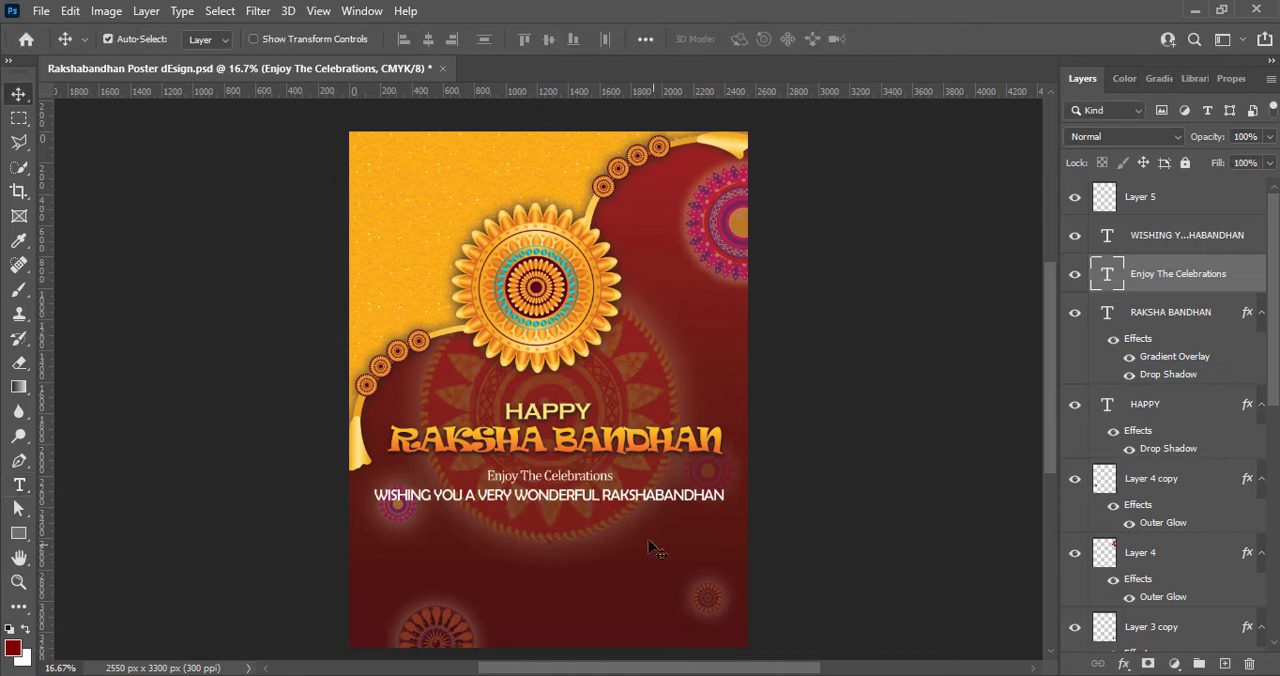
- Add a Gradient Overlay effect to the WISHING YOU text layer and open its gradient for editing
double_click(598, 497)
left_click(896, 40)
key("v")
right_click(1104, 240)
left_click(1103, 252)
left_click(567, 486)
left_click(918, 319)
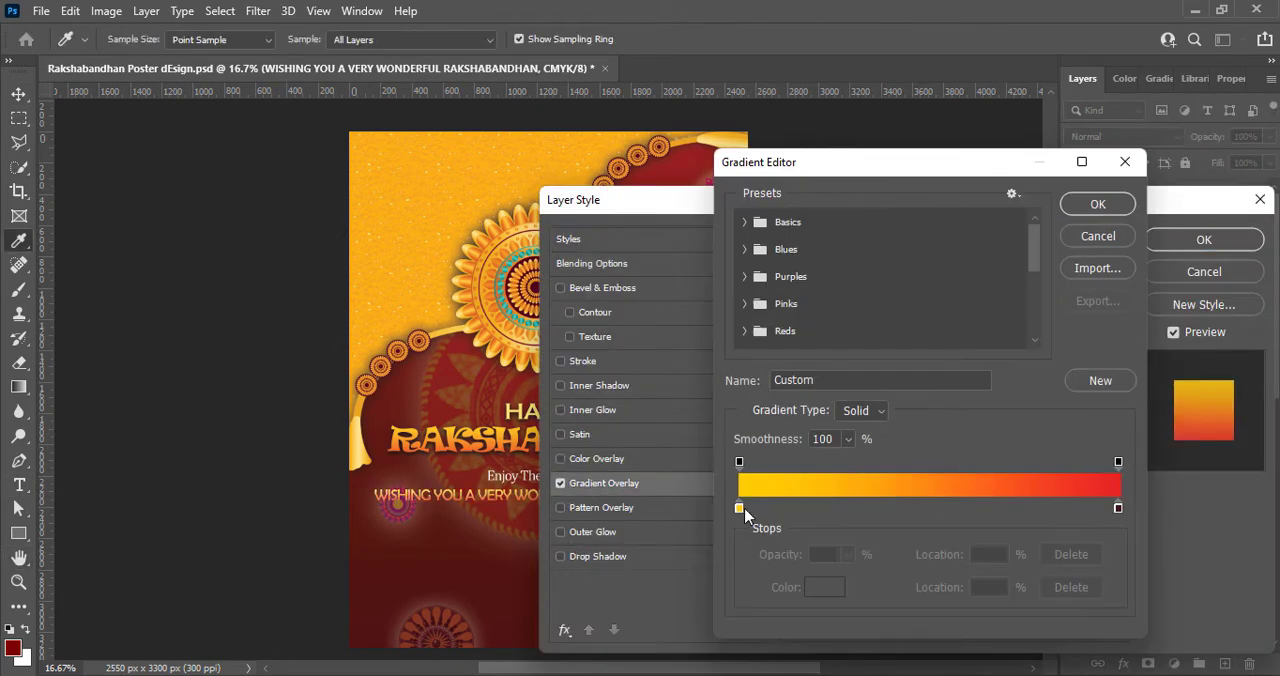
- Set the WISHING YOU overlay gradient to run from cream to yellow and its scale to 126%
double_click(741, 510)
left_click(760, 350)
left_click(1164, 342)
double_click(1118, 508)
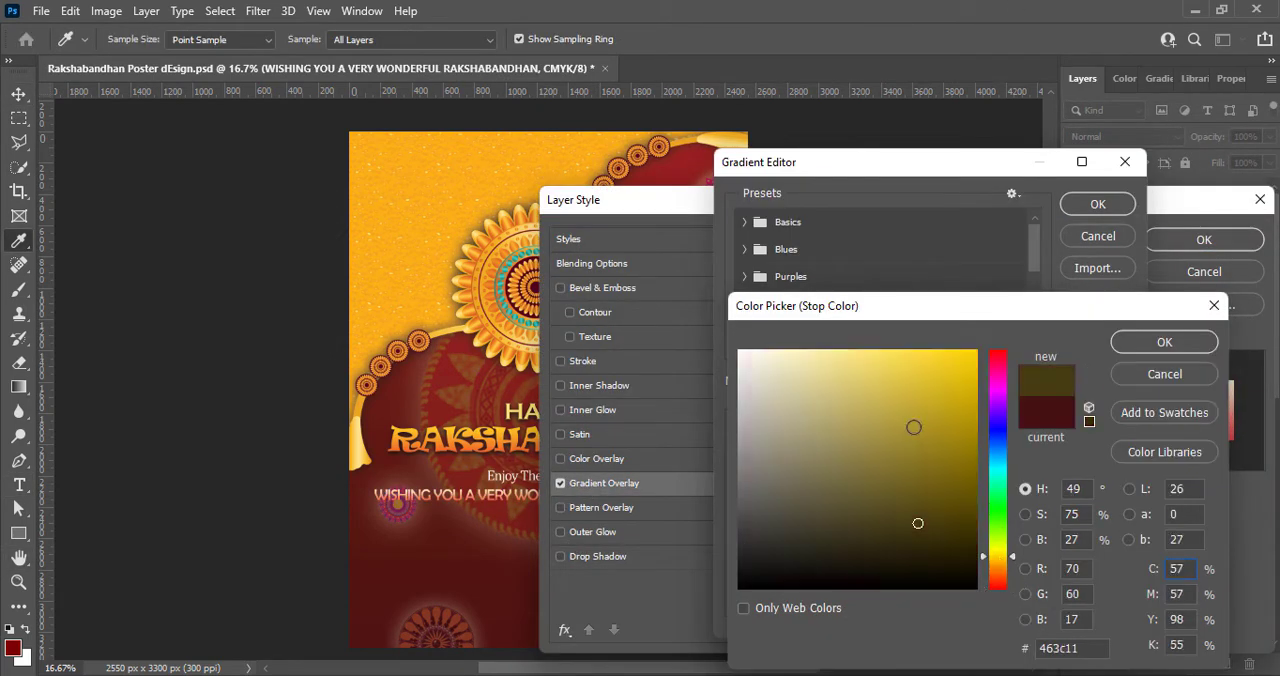
left_click(909, 349)
left_click(1164, 342)
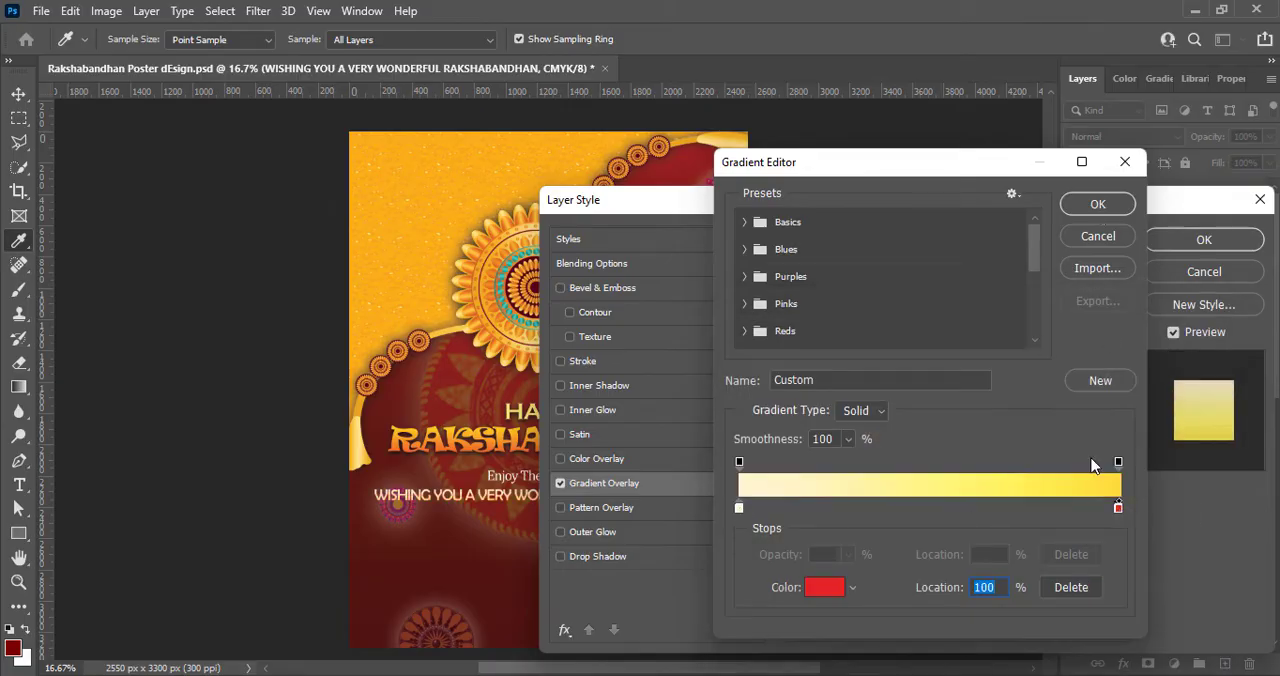
left_click(1125, 161)
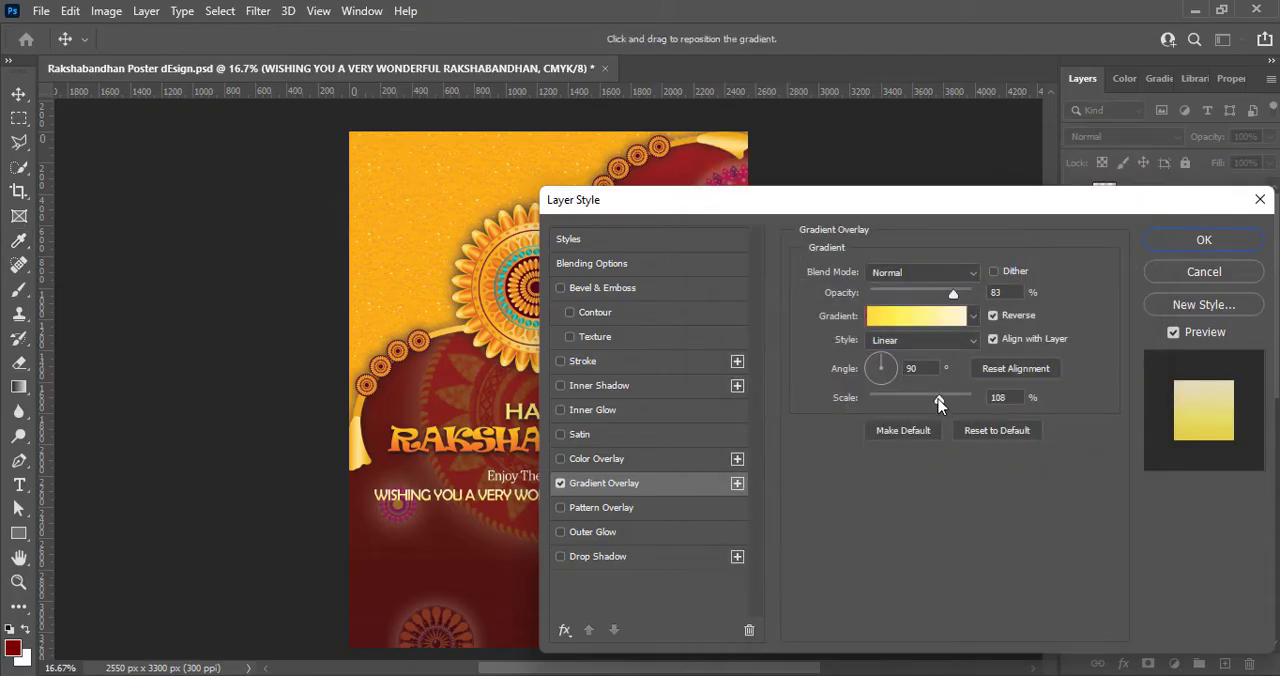
left_click_drag(950, 397, 954, 396)
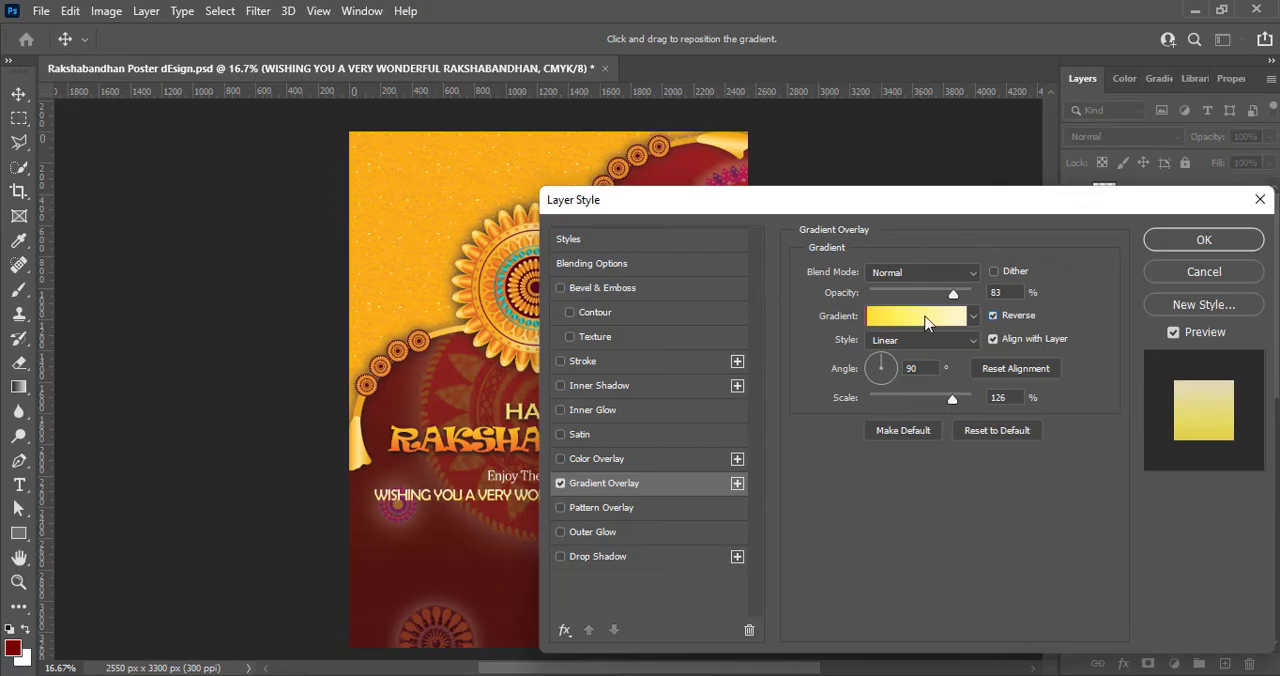
- Recolor the overlay gradient's stops to amber and pale yellow, set the midpoint to 38%, and apply the effect to the WISHING YOU line
left_click(928, 322)
double_click(1119, 511)
left_click(988, 567)
left_click(975, 352)
left_click(1146, 350)
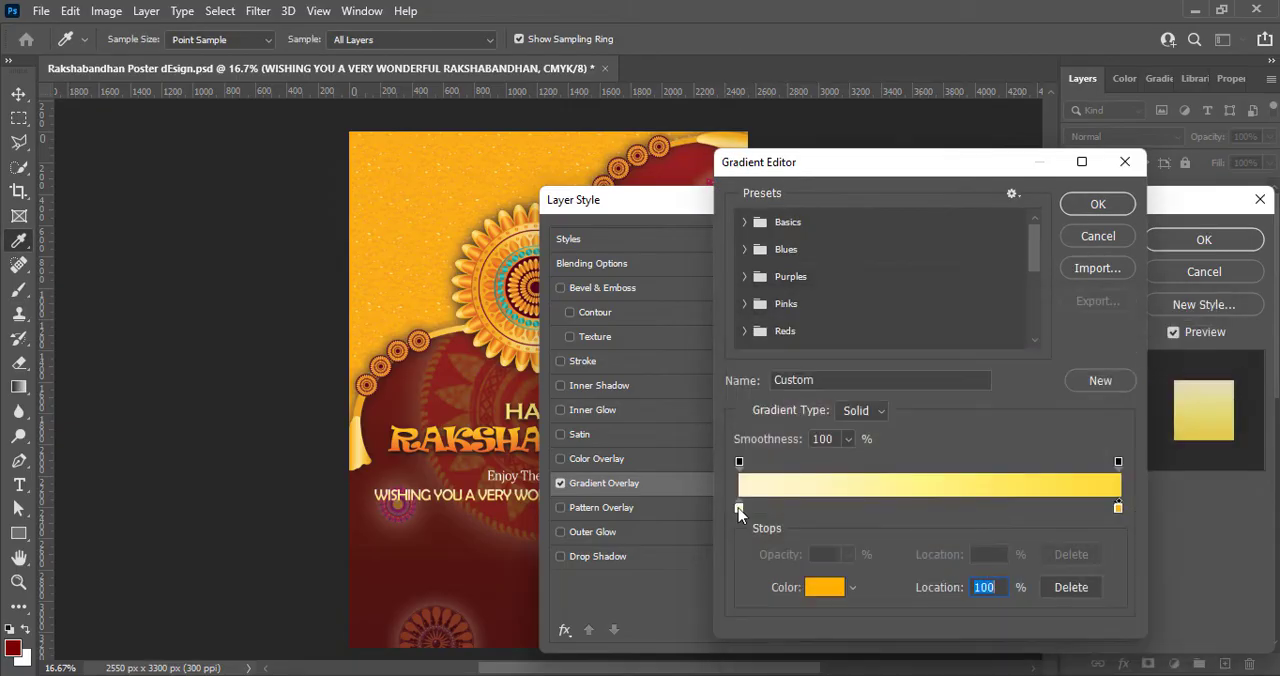
double_click(739, 511)
left_click(1165, 342)
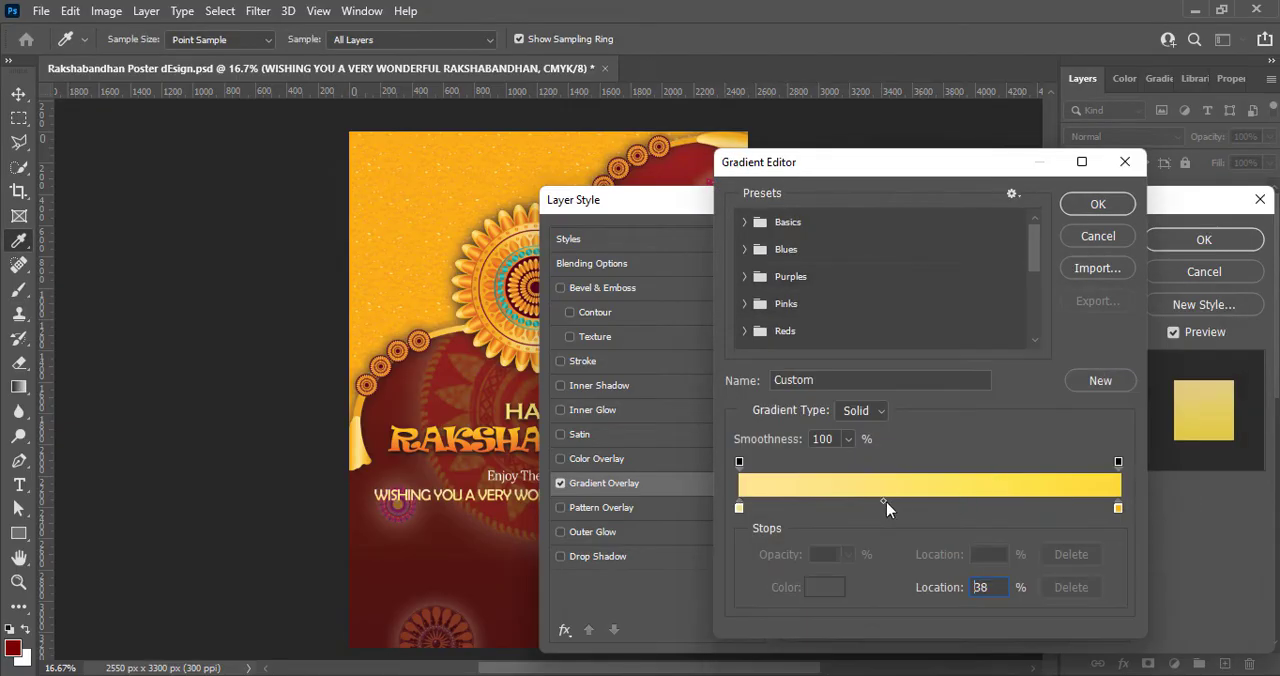
key("Return")
key("Return")
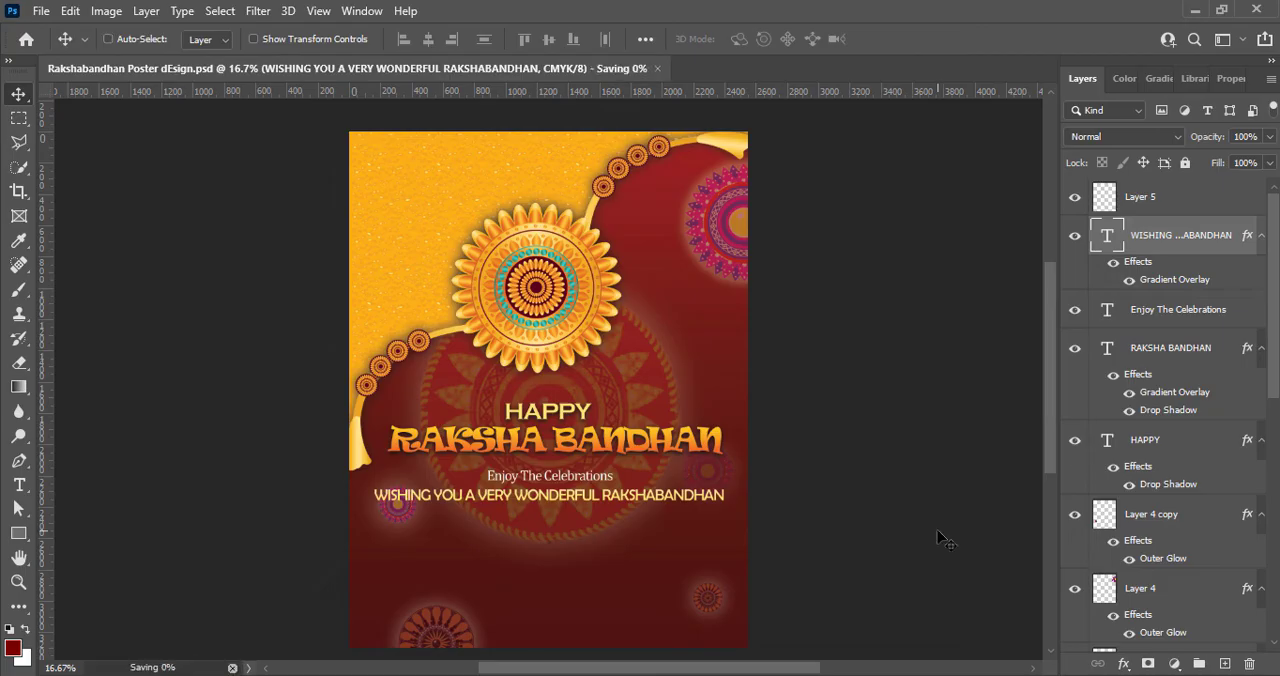
- Shift the WISHING YOU line slightly right to center it on the poster, and save the document
left_click_drag(624, 498, 628, 500)
left_click(933, 460)
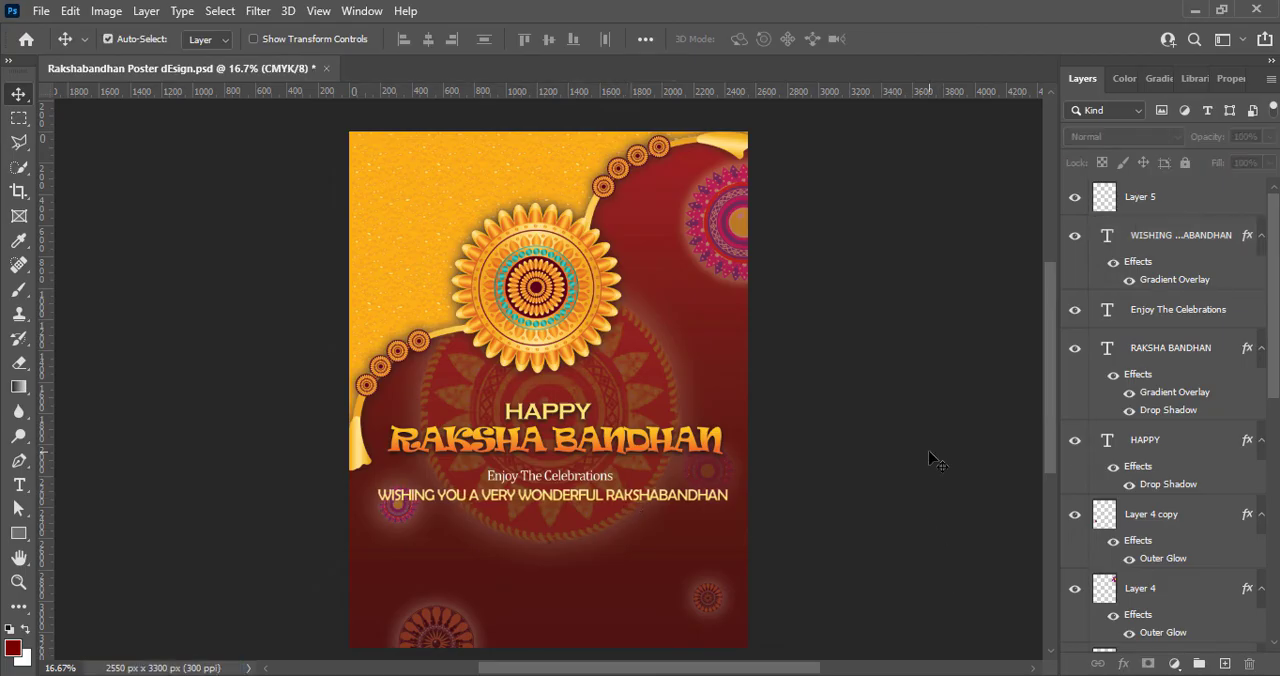
key("ctrl+s")
- Paste the small rakhi, scale it to 124.72%, rotate it 23.94° to level its thread, and center it below the WISHING YOU line
key("ctrl+v")
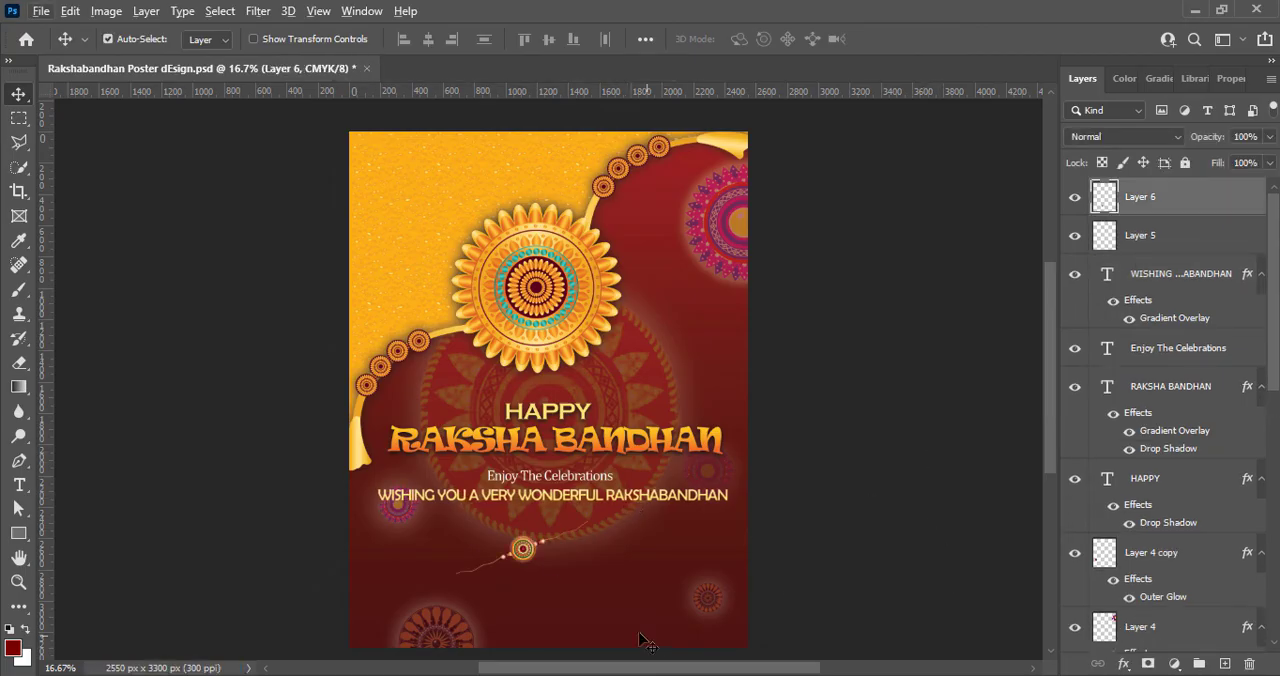
key("ctrl+t")
left_click_drag(604, 582, 584, 612)
left_click_drag(592, 548, 616, 545)
left_click_drag(450, 553, 444, 544)
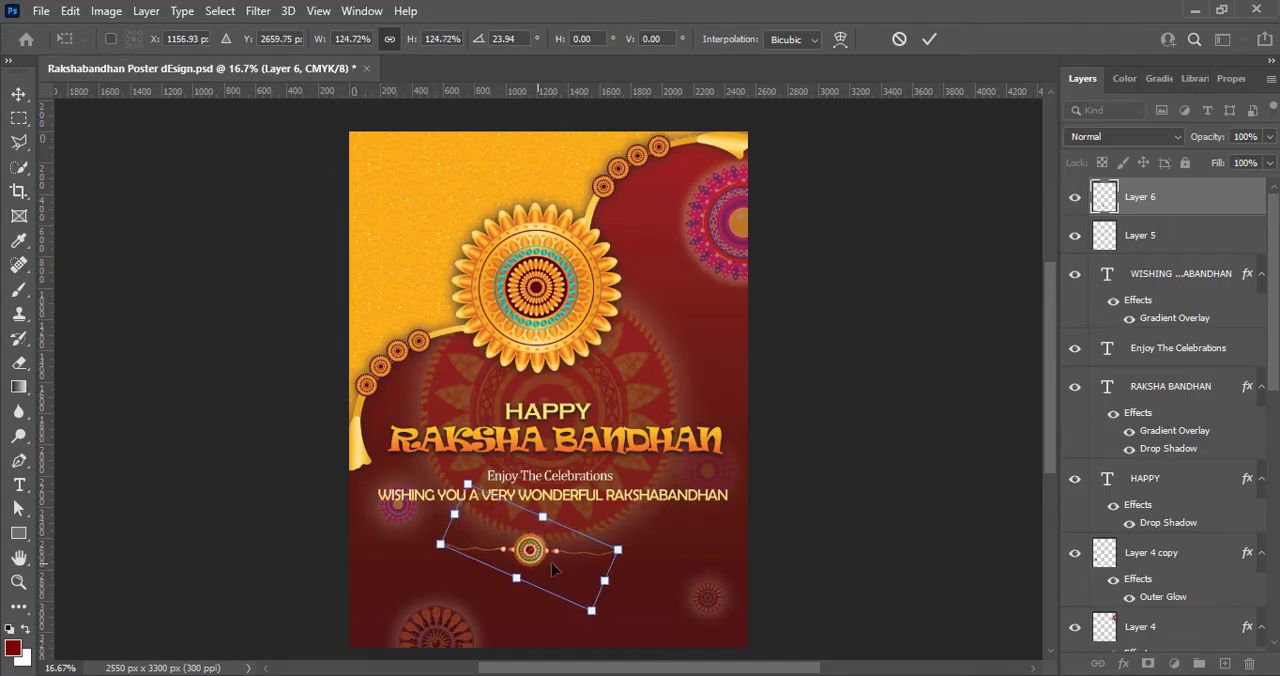
left_click_drag(537, 556, 548, 527)
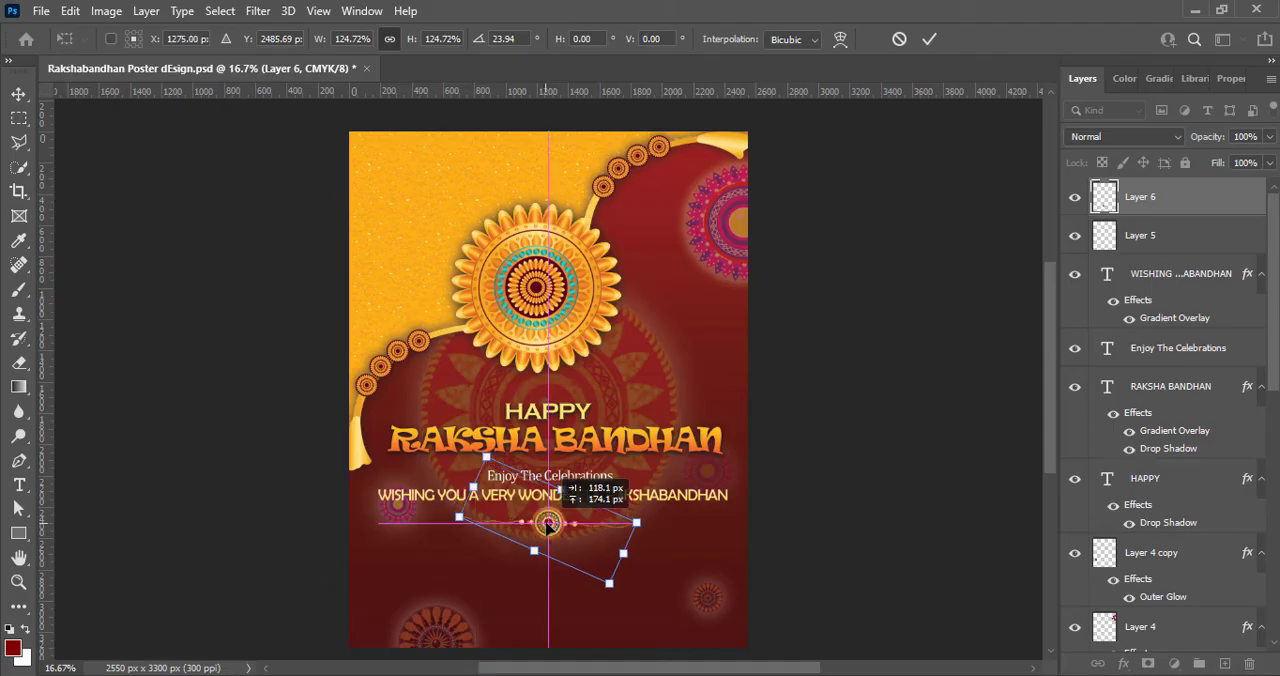
left_click(928, 39)
- Boost the small rakhi's contrast with a Curves adjustment using points 40 to 67 and 34 to 30, and save the poster
left_click(106, 10)
mouse_move(214, 54)
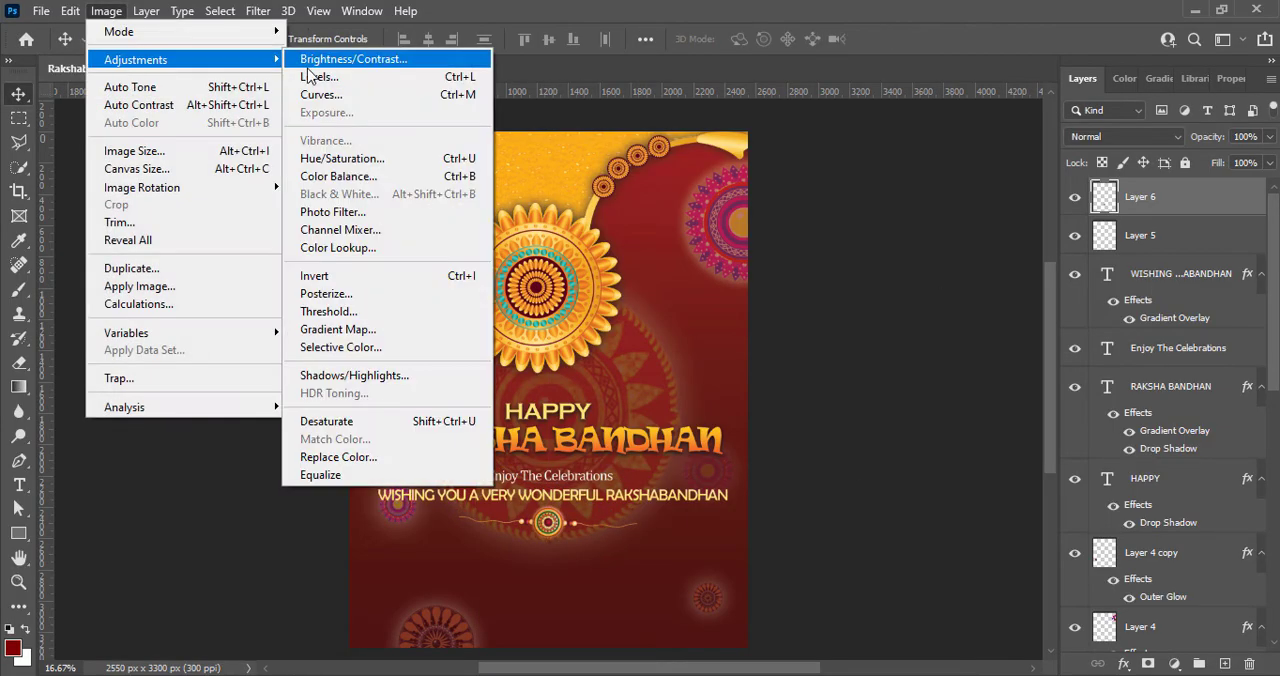
left_click(337, 83)
left_click_drag(574, 70, 1012, 70)
left_click_drag(970, 271, 946, 231)
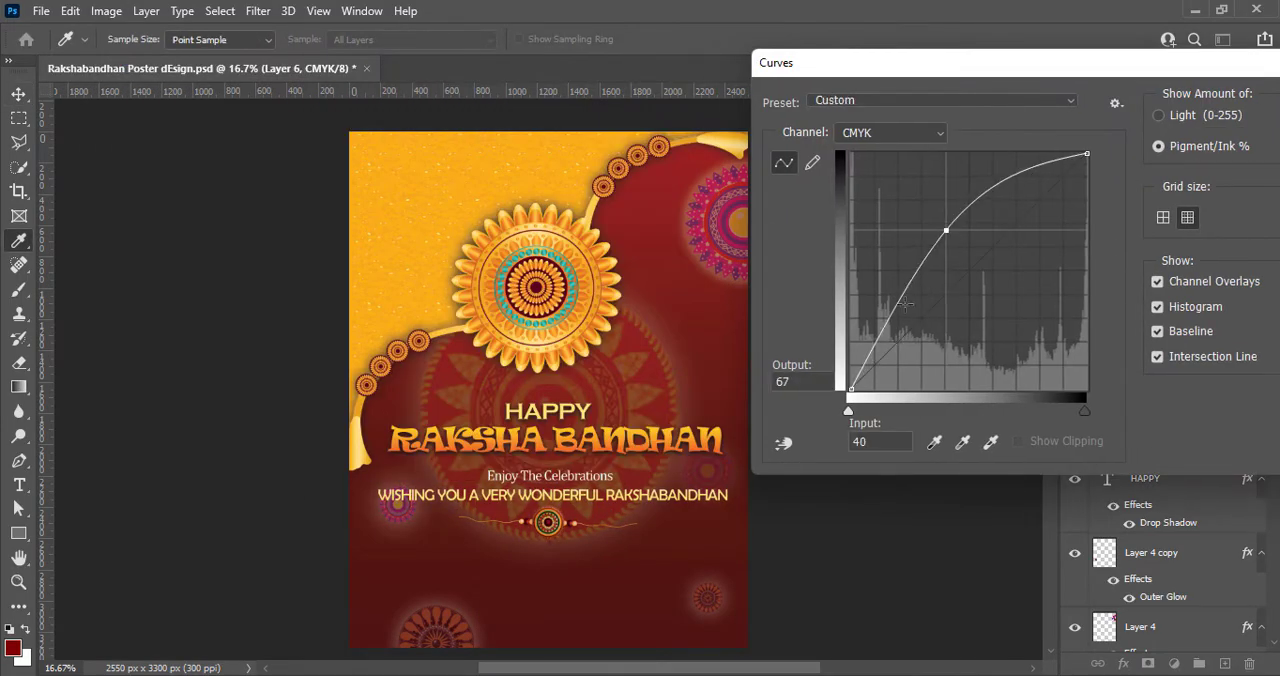
left_click_drag(902, 305, 932, 318)
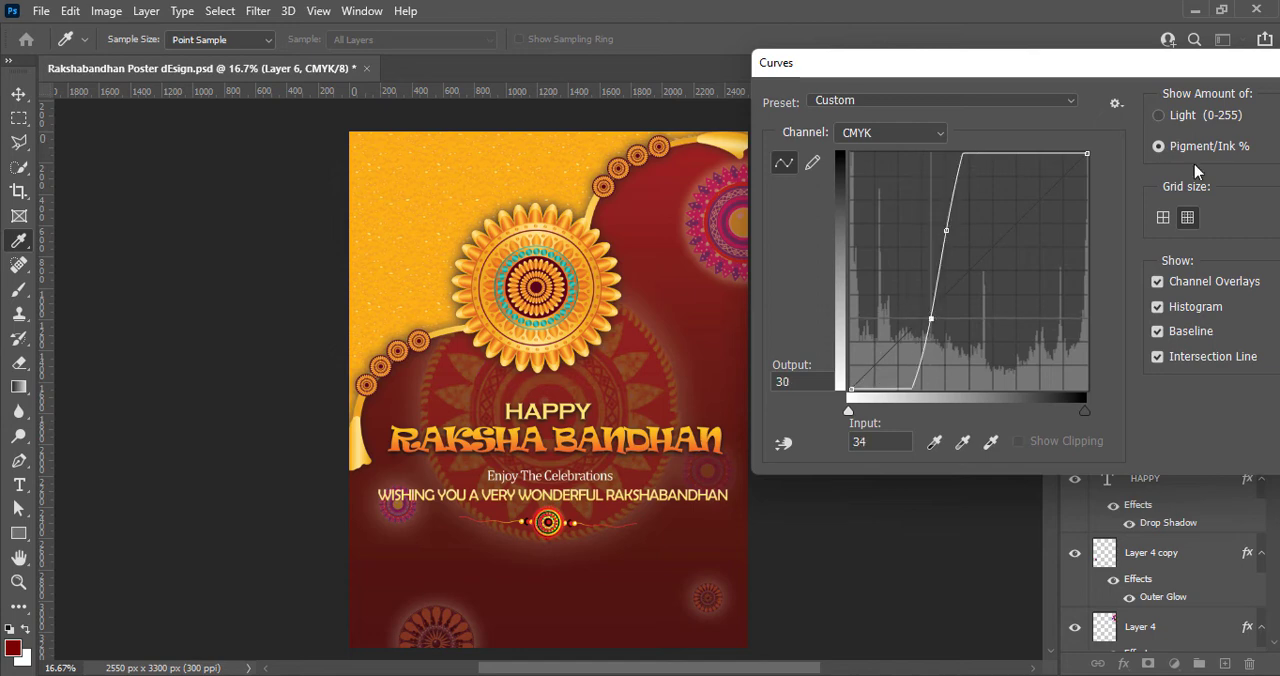
left_click_drag(1208, 64, 1022, 75)
left_click(1158, 122)
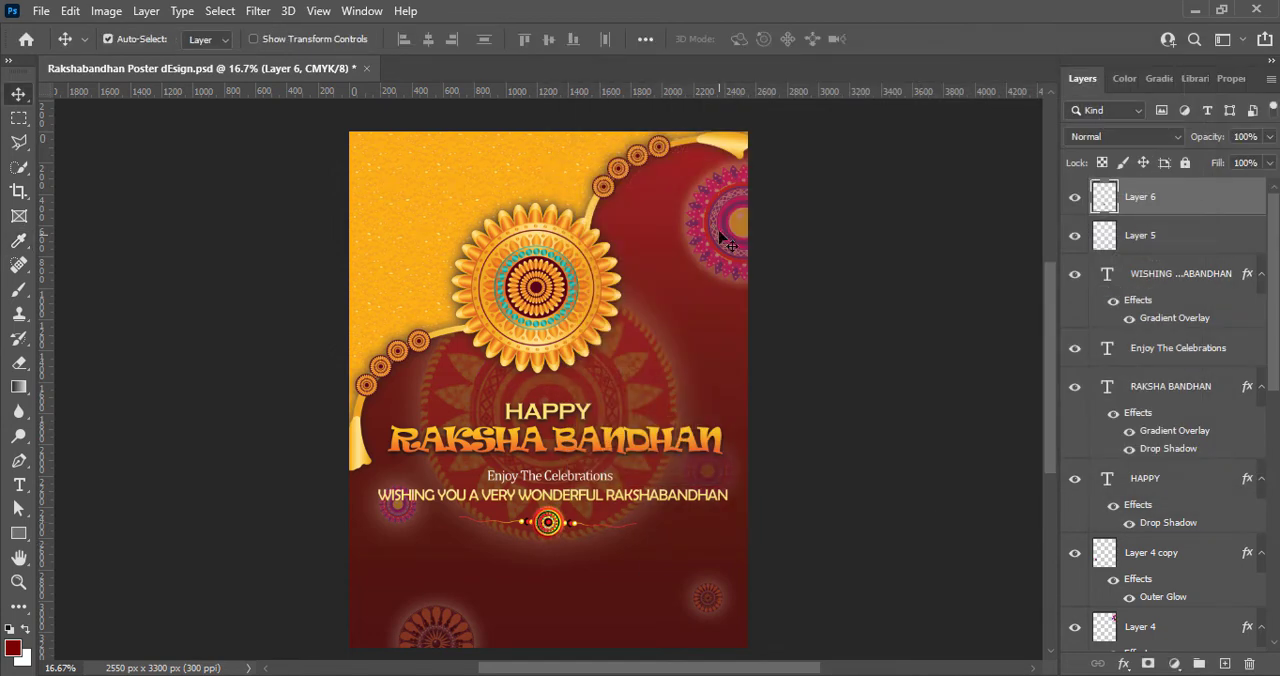
left_click(937, 332)
key("ctrl+s")
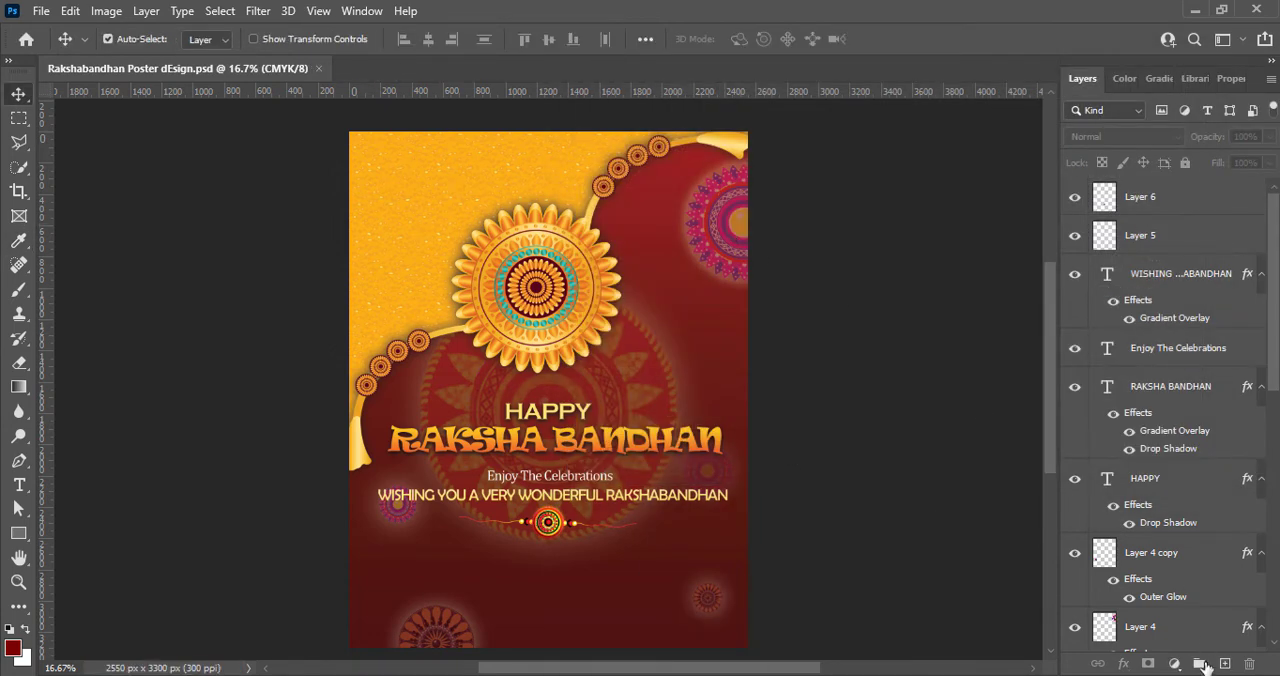
- Add a two-line credit below the small rakhi reading Designed By and the designer's full name
left_click(1200, 663)
key("t")
left_click(467, 565)
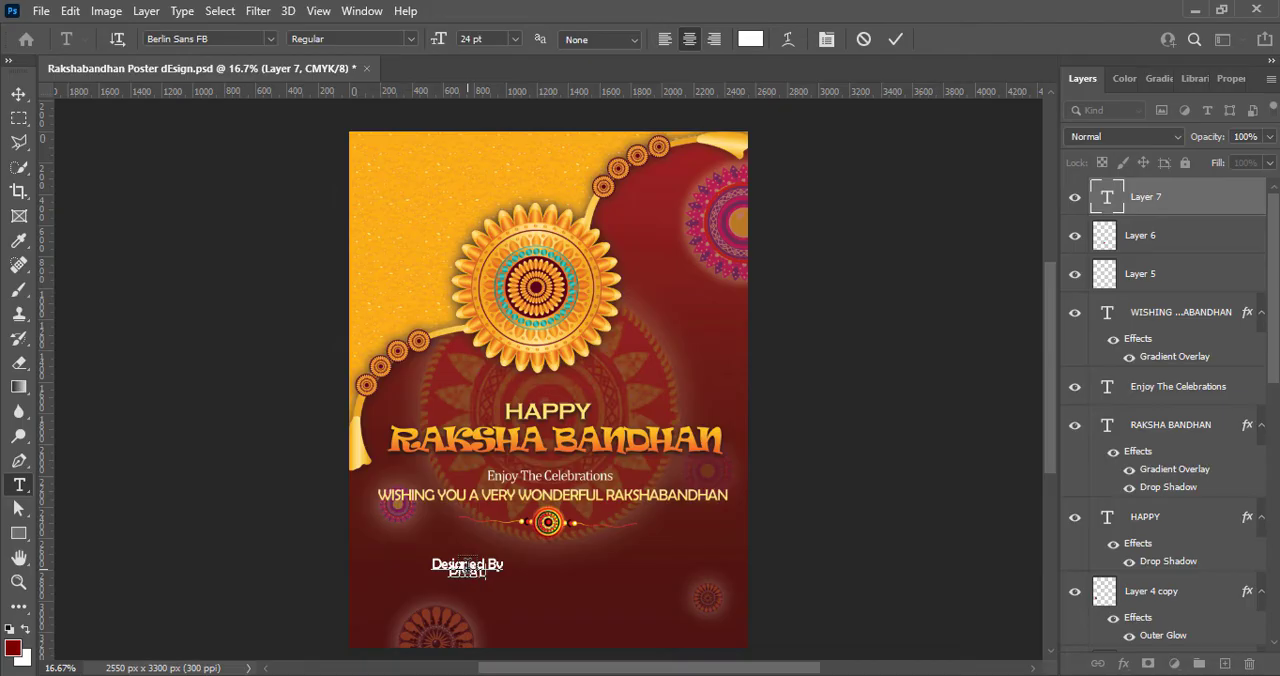
- Set the whole two-line credit to 18 pt with 16 pt leading
key("ctrl+a")
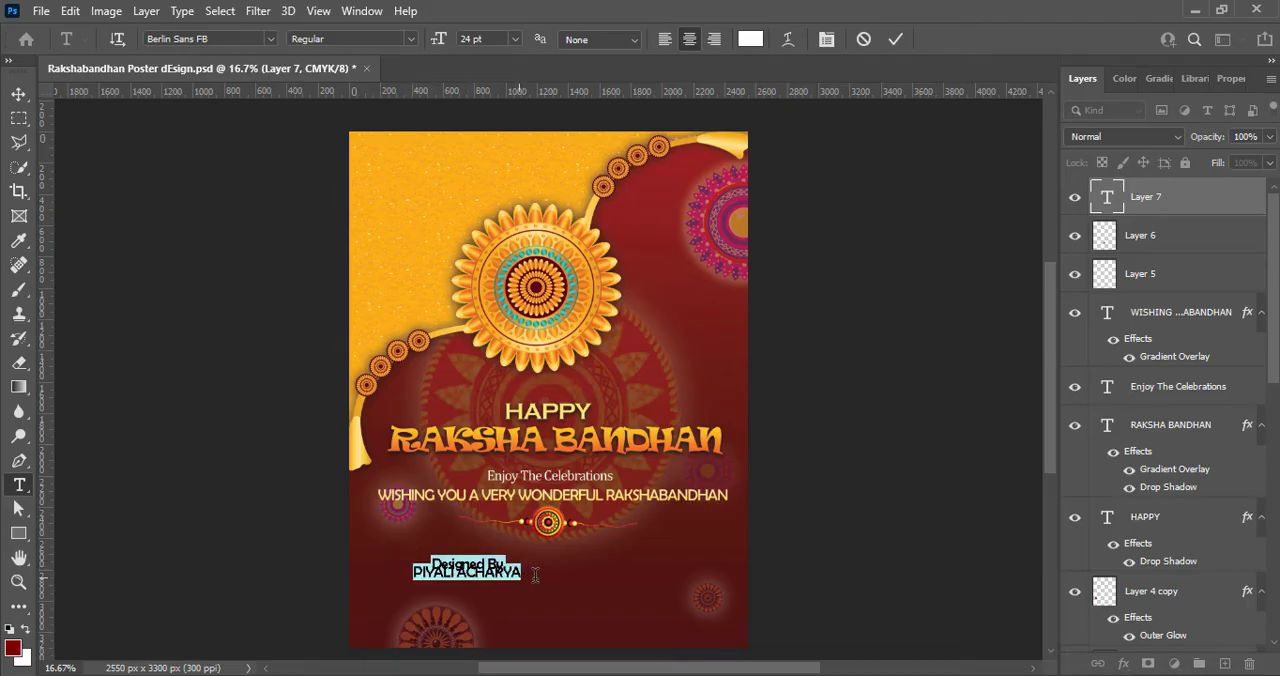
left_click(1231, 78)
left_click(1242, 321)
left_click(1229, 452)
left_click(514, 38)
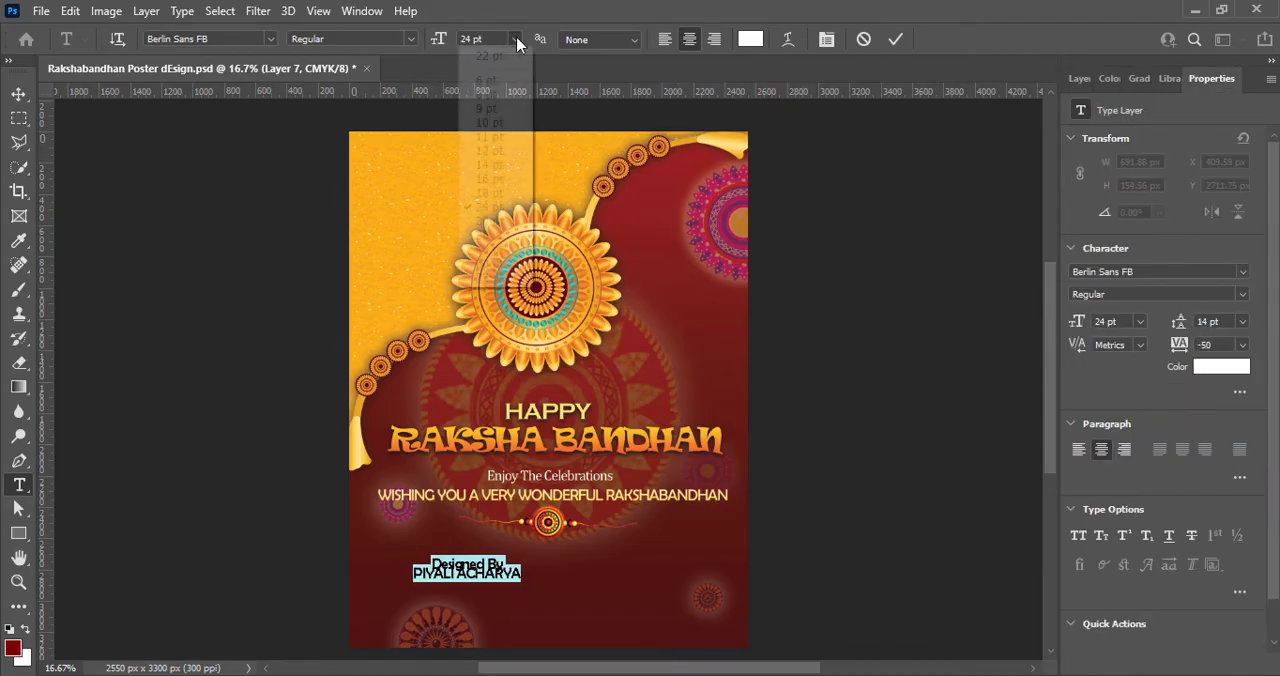
left_click(492, 194)
left_click(1246, 321)
left_click(1225, 461)
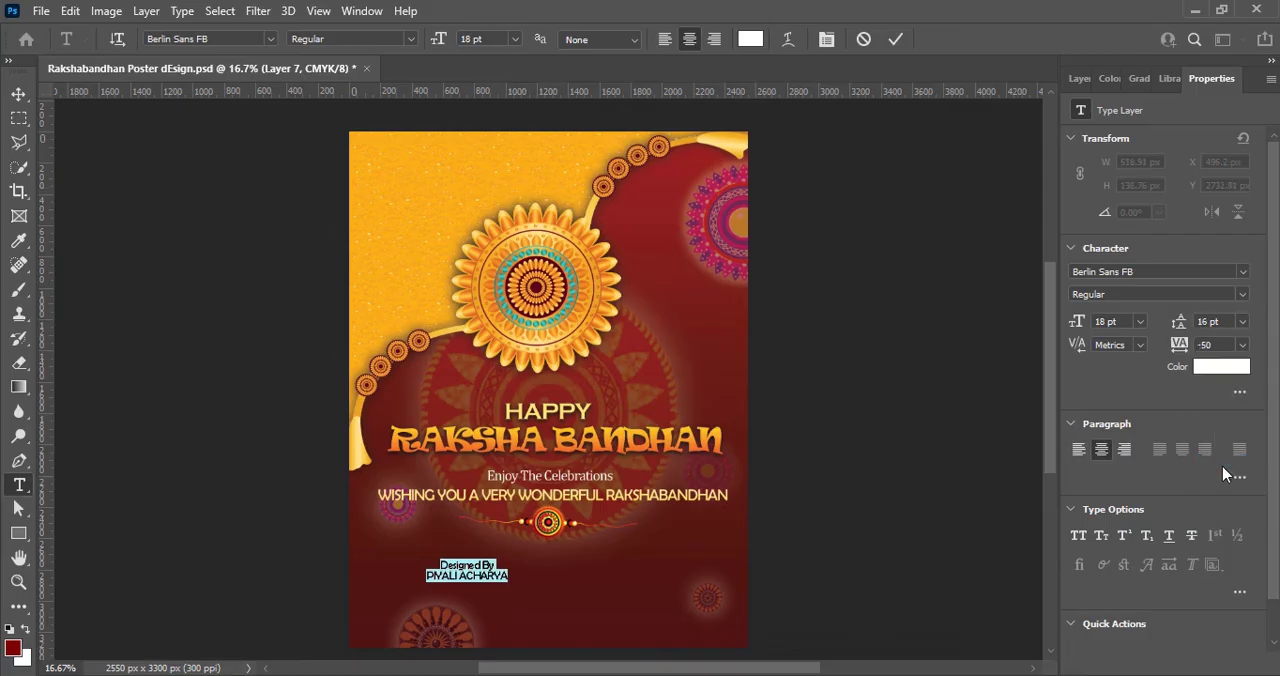
- Try the Cambria Math font on the whole credit text
left_click(269, 40)
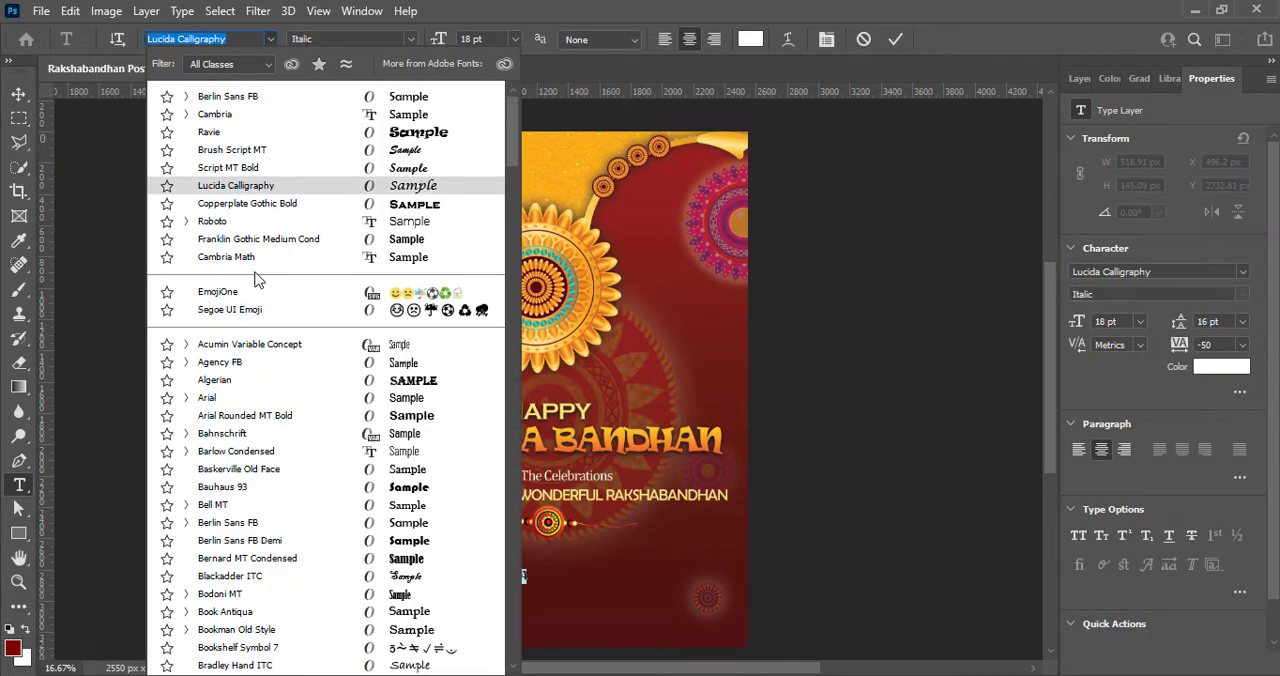
left_click(255, 267)
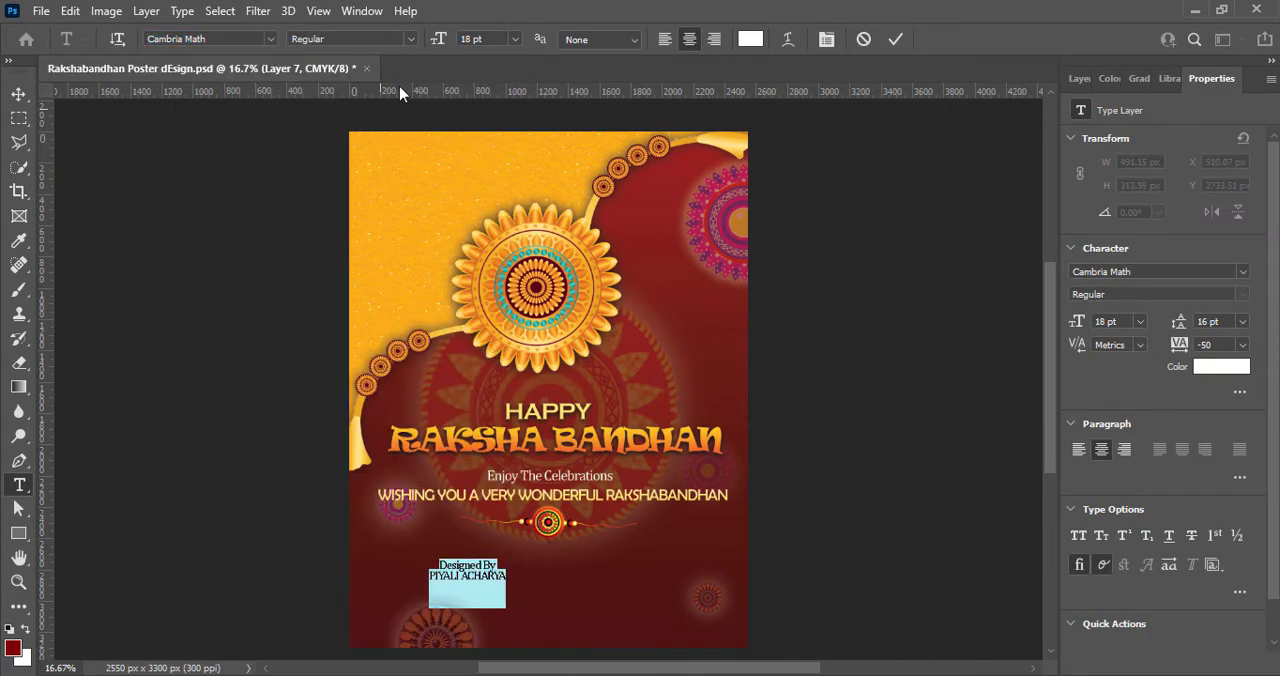
left_click(408, 39)
left_click(893, 46)
- Move the credit right to below the small rakhi and change its font to Comic Sans MS
left_click(18, 94)
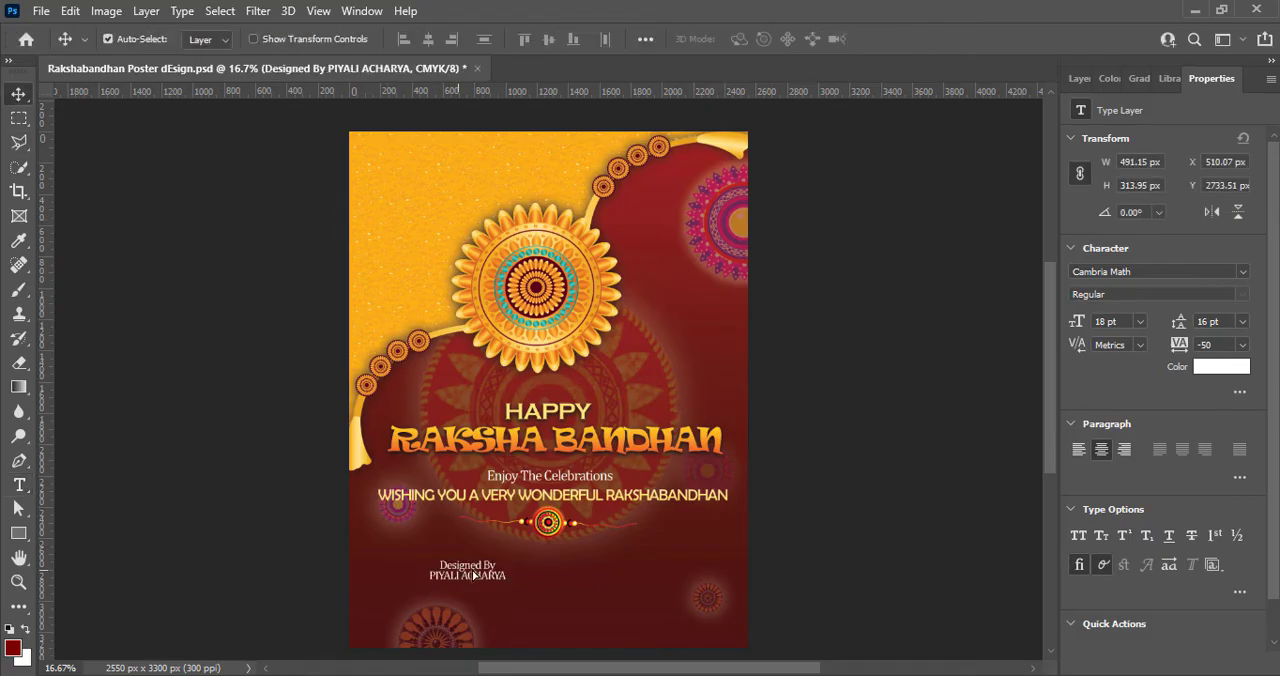
left_click_drag(466, 573, 573, 572)
double_click(568, 573)
left_click(269, 39)
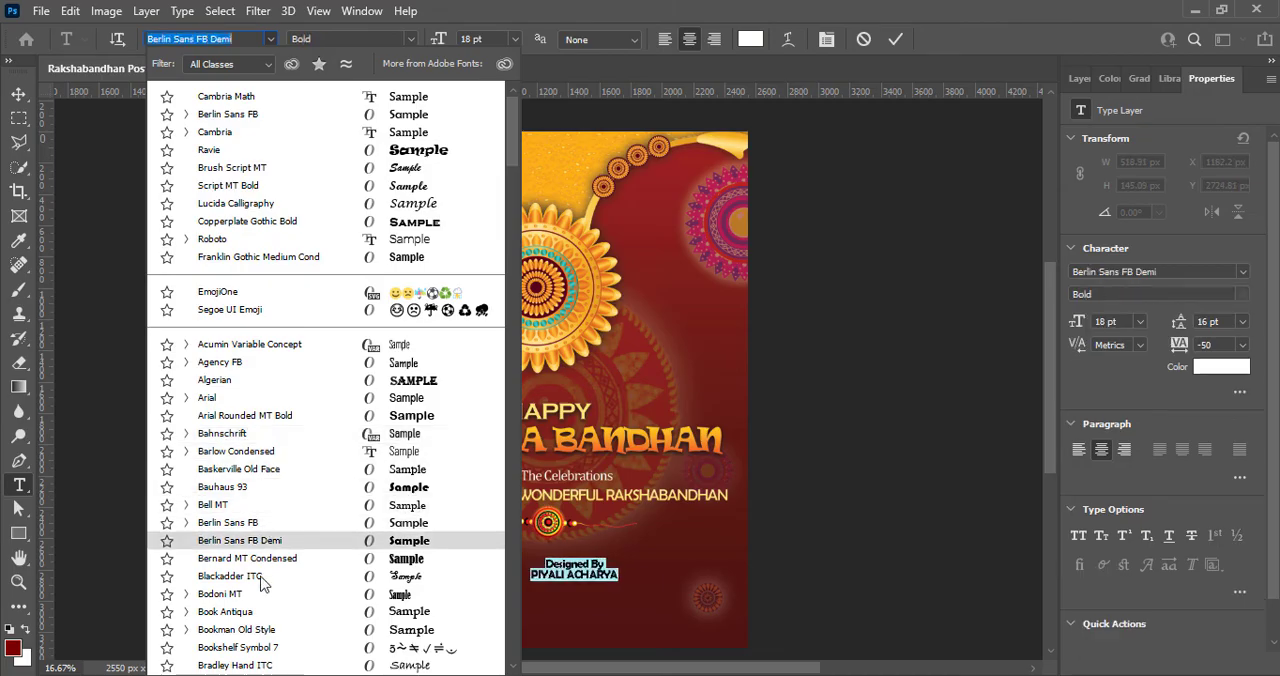
scroll(266, 600, "down", 6)
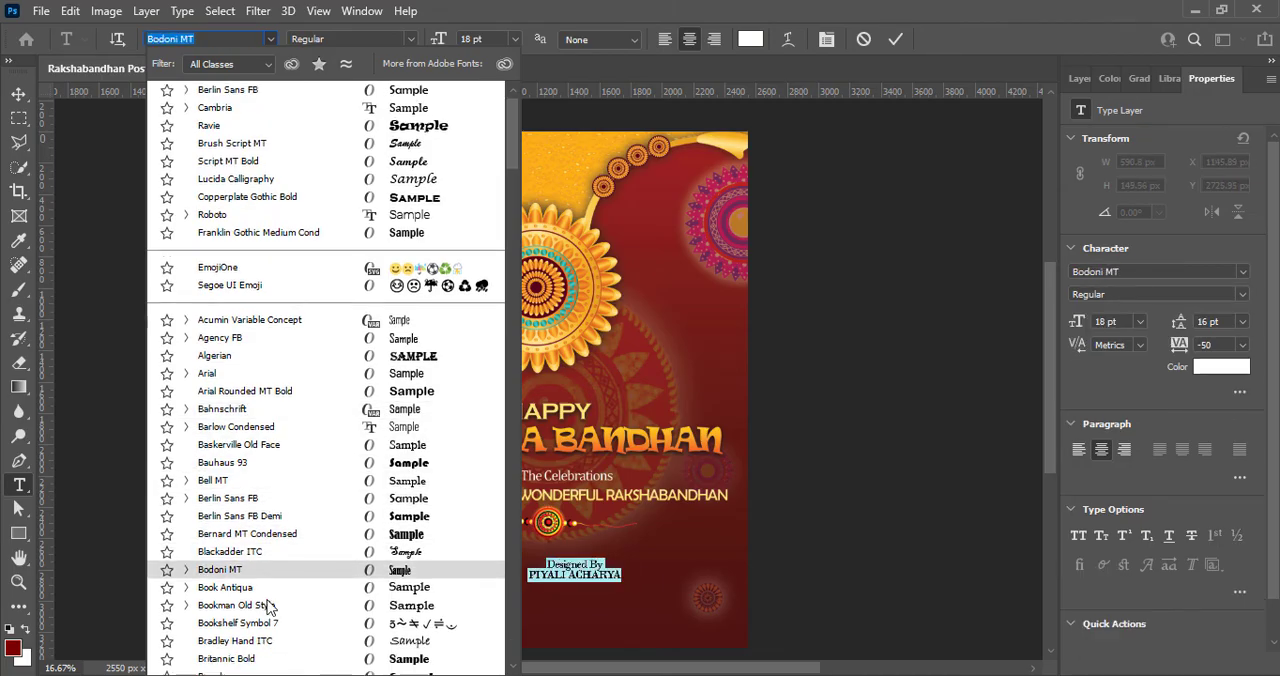
scroll(266, 615, "down", 4)
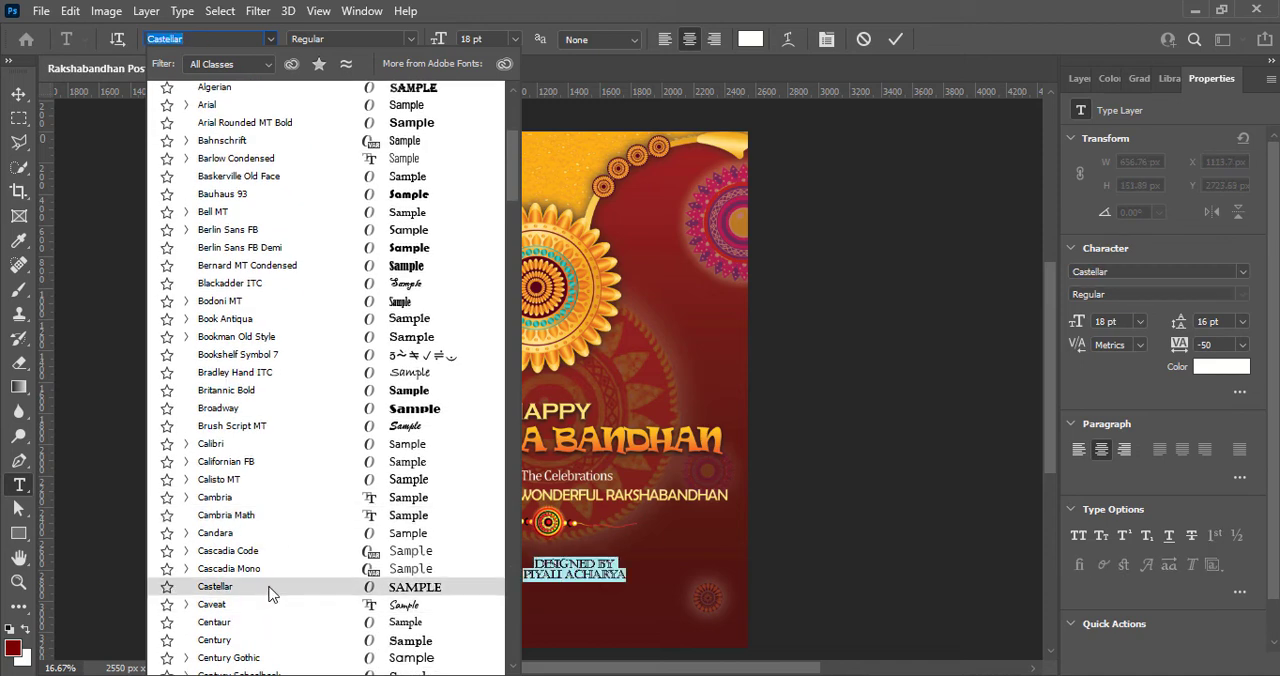
scroll(266, 591, "down", 3)
scroll(275, 570, "down", 3)
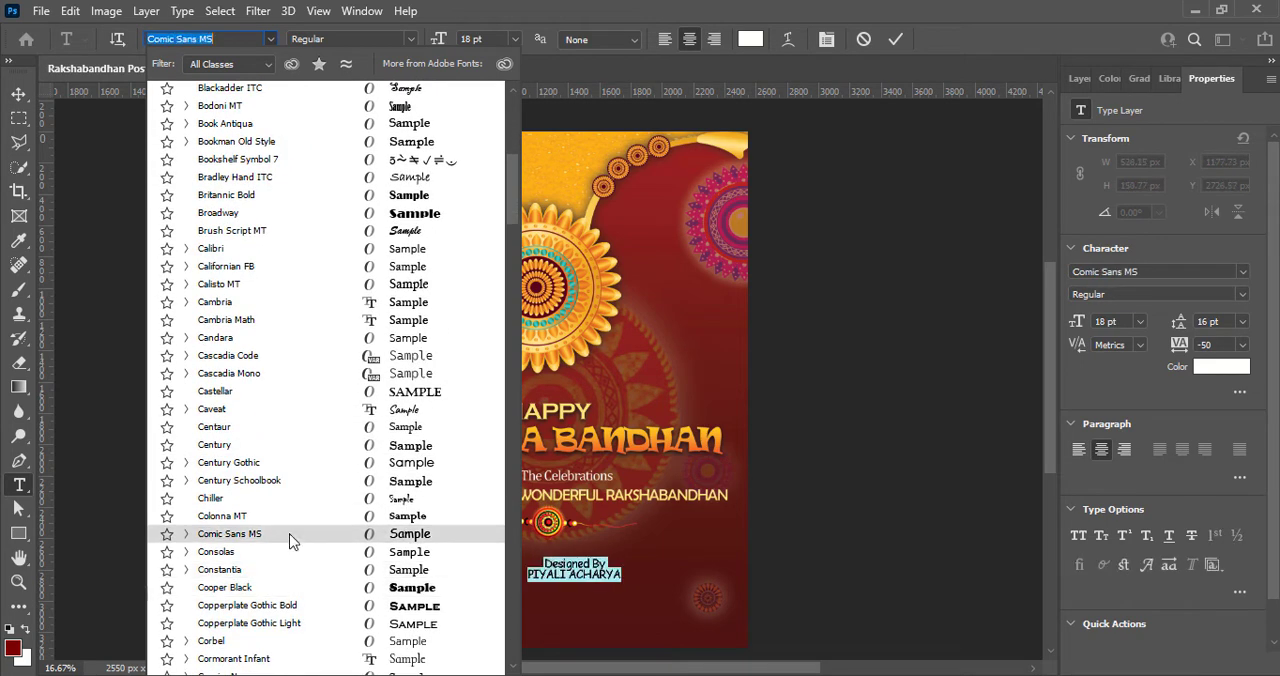
left_click(289, 538)
- Set the Designed By line to 16 pt and the designer's name line to 20 pt Bold
left_click(513, 38)
left_click(490, 182)
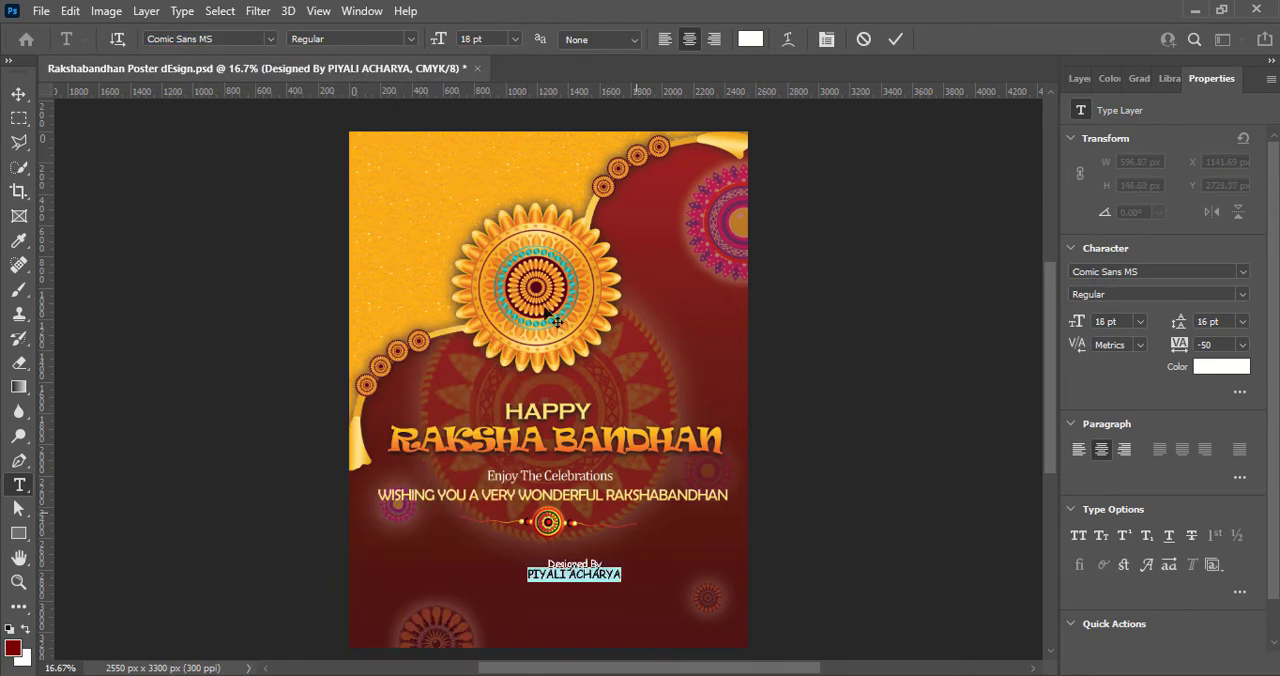
left_click(515, 39)
left_click_drag(473, 40, 461, 38)
left_click(410, 38)
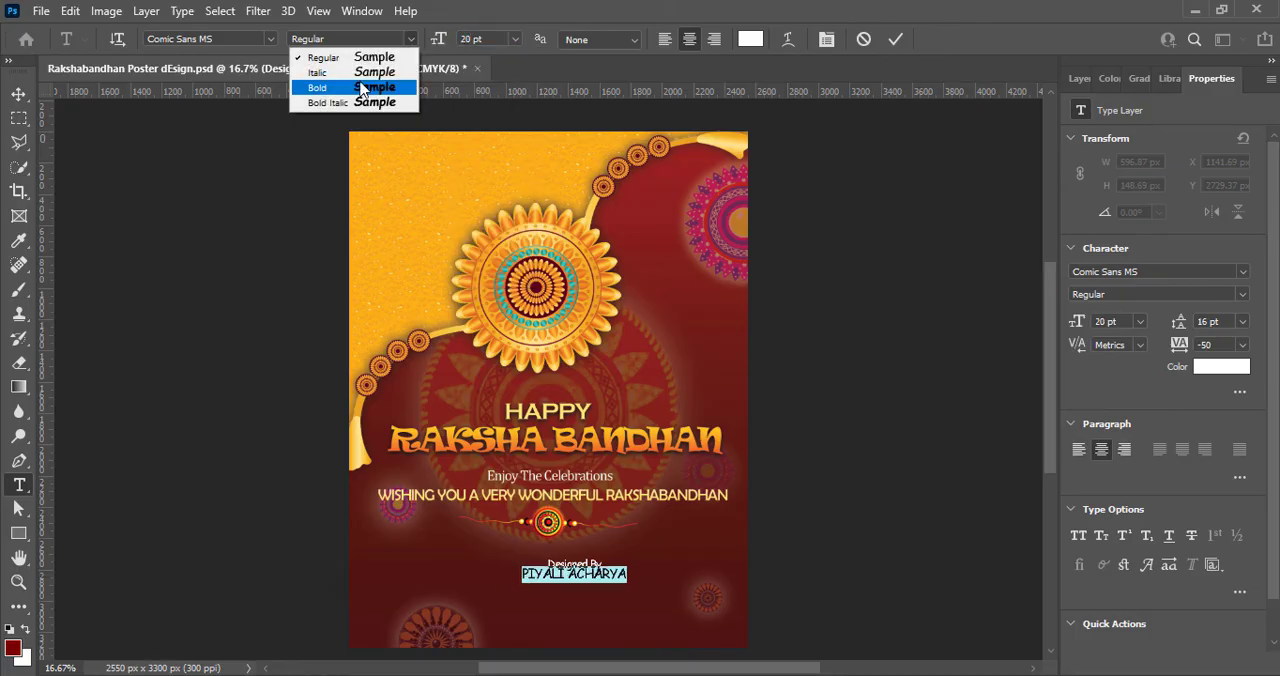
left_click(315, 83)
- Set the tracking of both credit lines to 0 and increase their line spacing
left_click(1242, 344)
left_click(1222, 469)
left_click(603, 562)
left_click(1242, 344)
left_click_drag(604, 562, 678, 592)
left_click(1221, 458)
left_click(1243, 322)
left_click(1220, 471)
left_click(1243, 322)
left_click(1221, 470)
left_click(895, 39)
- Place the credit in the poster's lower right area and set its leading to 24 pt
key("v")
left_click_drag(675, 587, 668, 585)
double_click(672, 590)
left_click(1243, 322)
left_click(1243, 494)
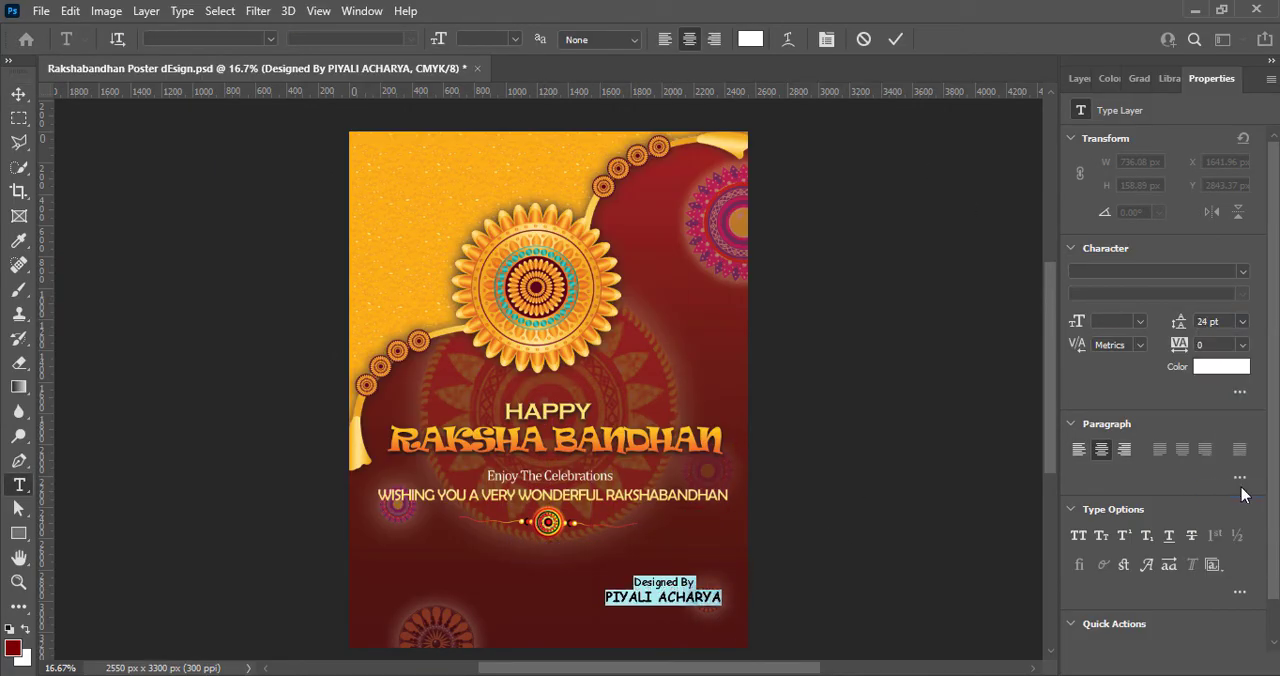
left_click(891, 40)
key("v")
- Paste the P.G.F.W logo on a new layer, scale it down, and place it in the poster's upper left corner
left_click(1081, 78)
left_click(1224, 664)
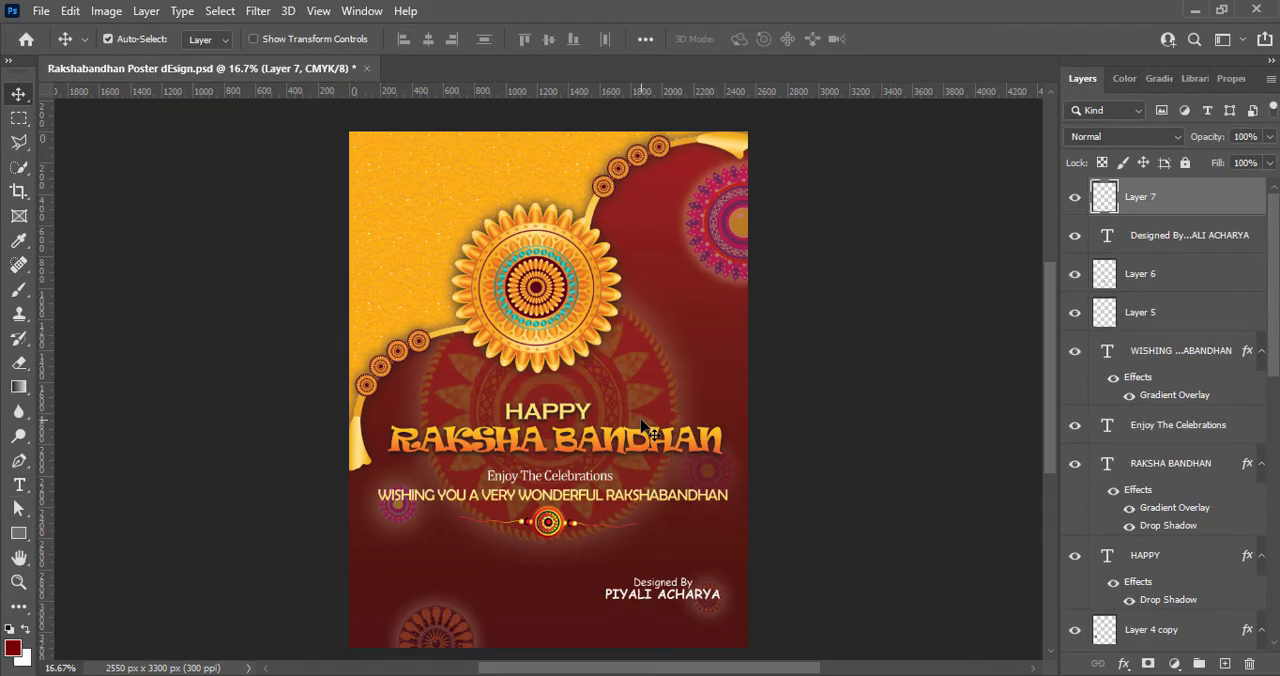
key("ctrl+v")
left_click_drag(449, 232, 592, 283)
key("ctrl+t")
left_click_drag(634, 431, 529, 324)
left_click_drag(508, 291, 415, 188)
key("Return")
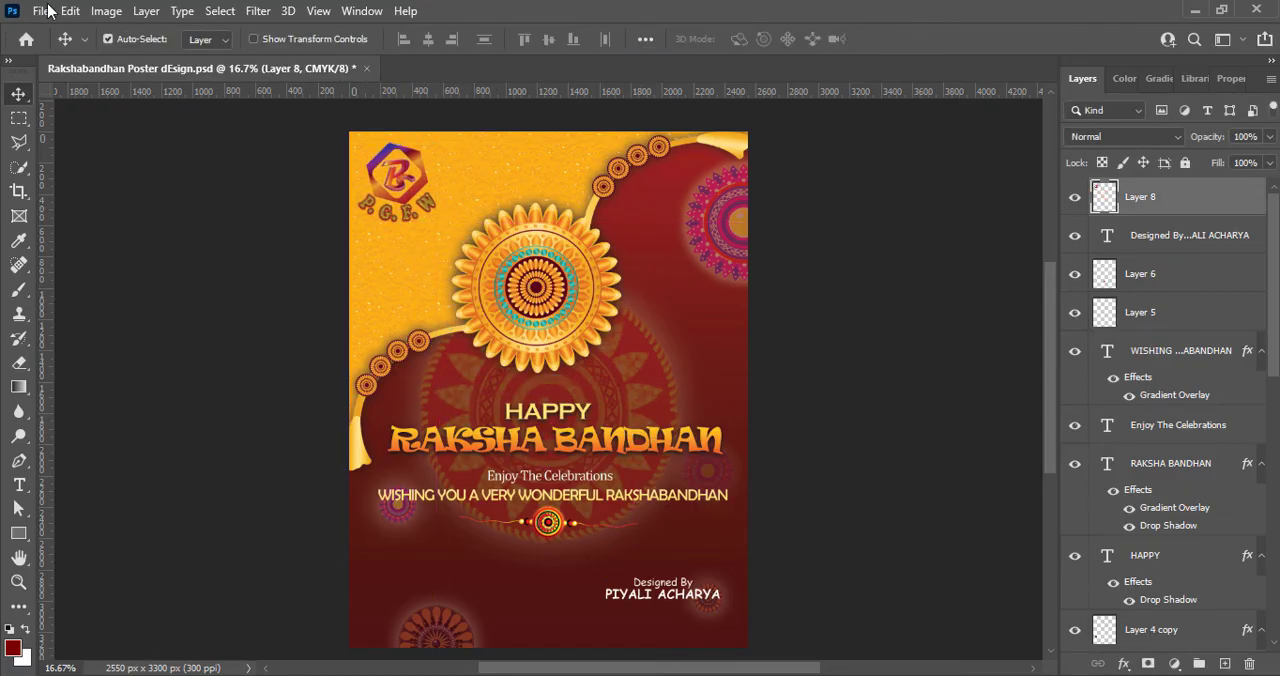
- Strengthen the logo's contrast with a Curves adjustment, raising the upper midtones and setting a lower point at input 30, output 31
left_click(106, 11)
mouse_move(140, 58)
left_click(369, 97)
left_click_drag(775, 292, 764, 256)
left_click_drag(723, 314, 736, 328)
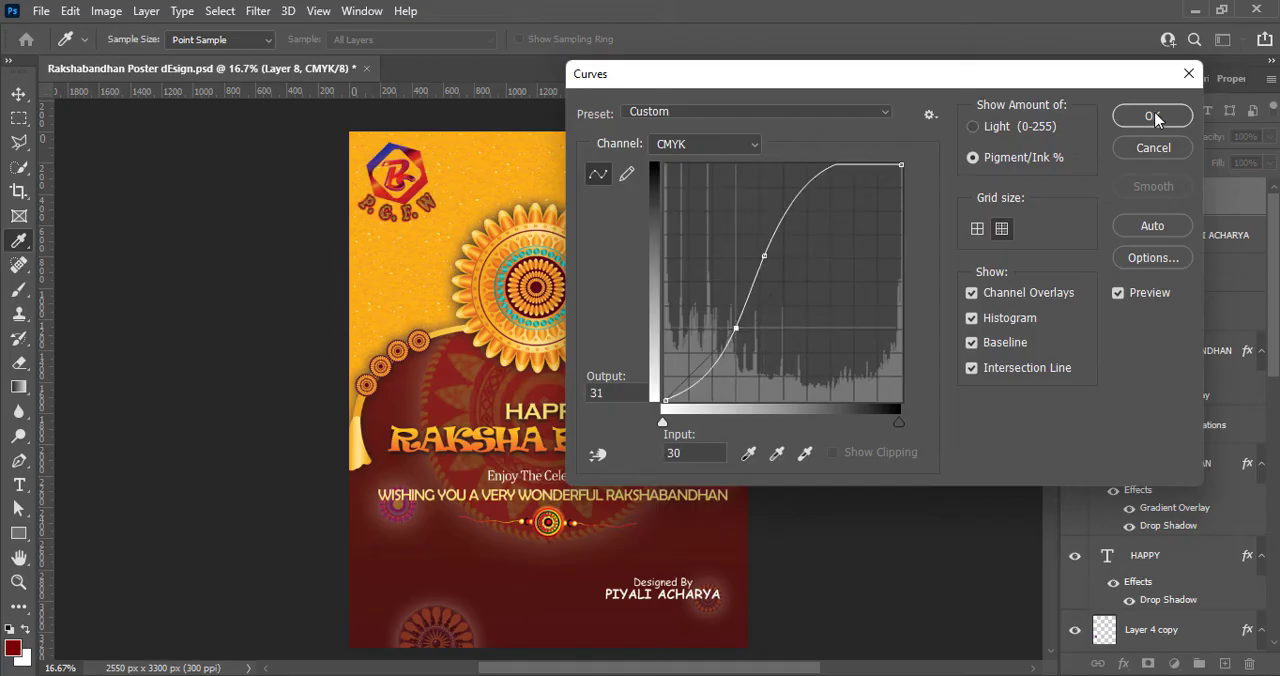
left_click(1155, 117)
- Shrink the logo and move it to the poster's upper right corner, shifting the magenta mandala down to make room
mouse_move(401, 186)
left_mouse_down()
mouse_move(680, 205)
mouse_move(400, 179)
mouse_move(410, 190)
left_mouse_up()
key("ctrl+t")
left_click_drag(396, 166, 668, 224)
key("Return")
left_click_drag(725, 168, 727, 236)
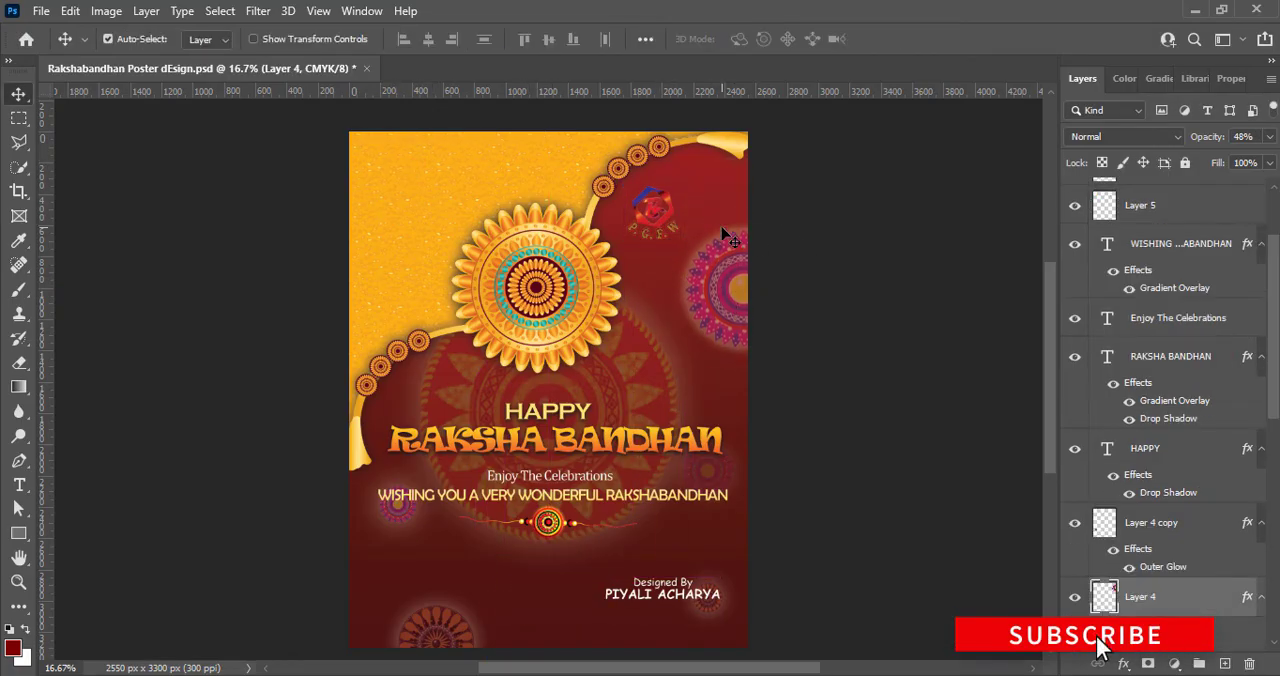
left_click(668, 205)
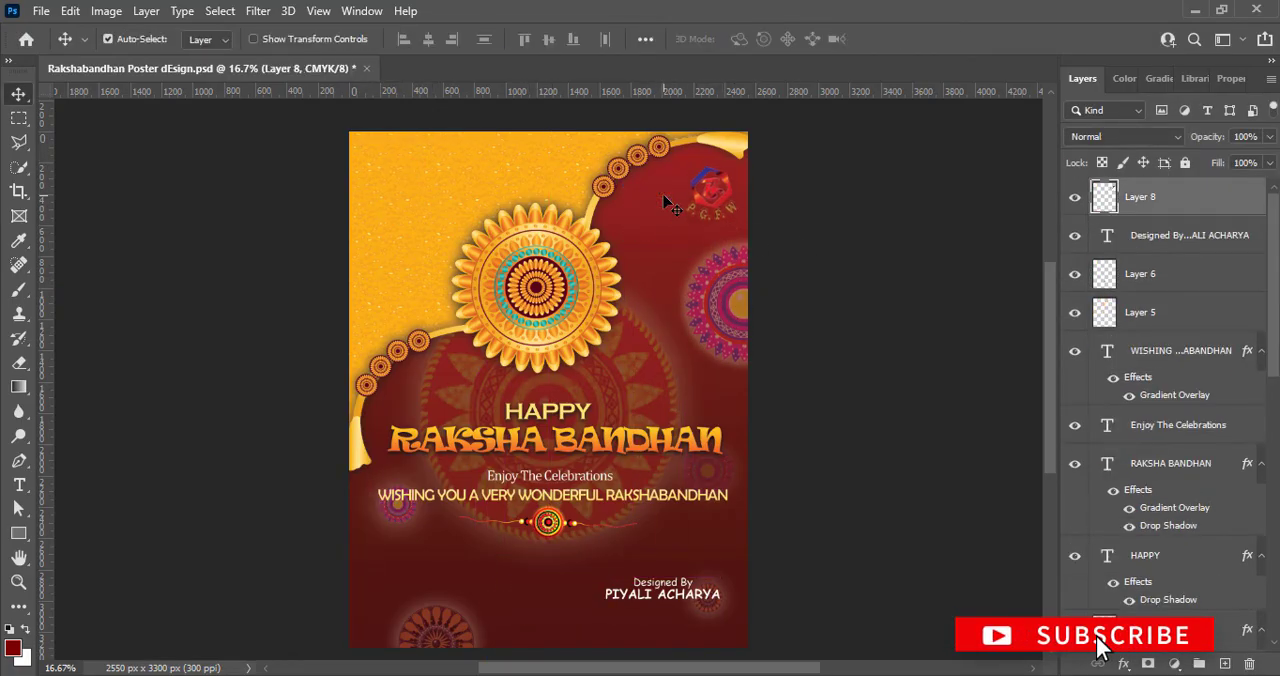
- Refine the logo's tones with a second Curves adjustment and save the poster
left_click(111, 9)
mouse_move(135, 57)
left_click(310, 94)
left_click_drag(826, 80, 178, 86)
left_click_drag(236, 262, 275, 292)
left_click_drag(249, 332, 257, 345)
mouse_move(277, 284)
left_mouse_down()
mouse_move(285, 306)
mouse_move(273, 300)
left_mouse_up()
left_click(590, 123)
left_click(882, 418)
key("ctrl+s")
- Add an Outer Glow to the logo layer with the glow color #ffc602
left_click(1104, 194)
right_click(1104, 194)
left_click(1114, 203)
left_click_drag(733, 196, 528, 148)
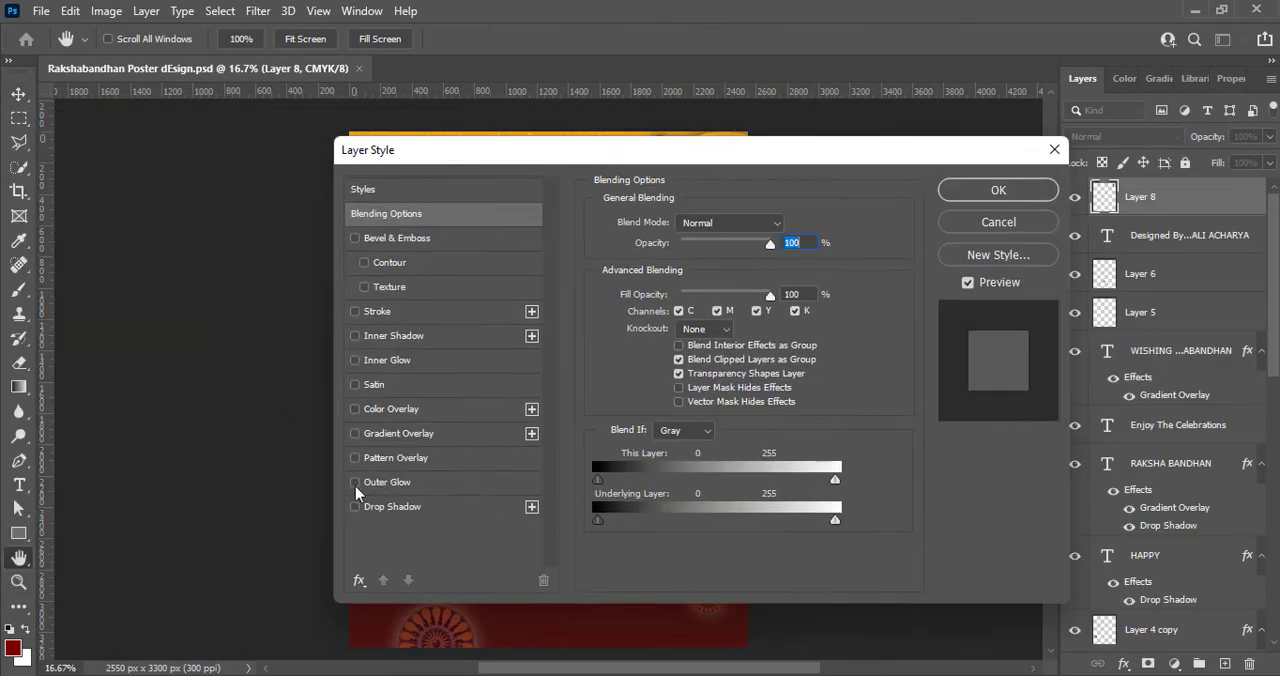
left_click(362, 486)
left_click_drag(629, 149, 177, 154)
left_click(192, 292)
left_click(999, 558)
left_click(974, 351)
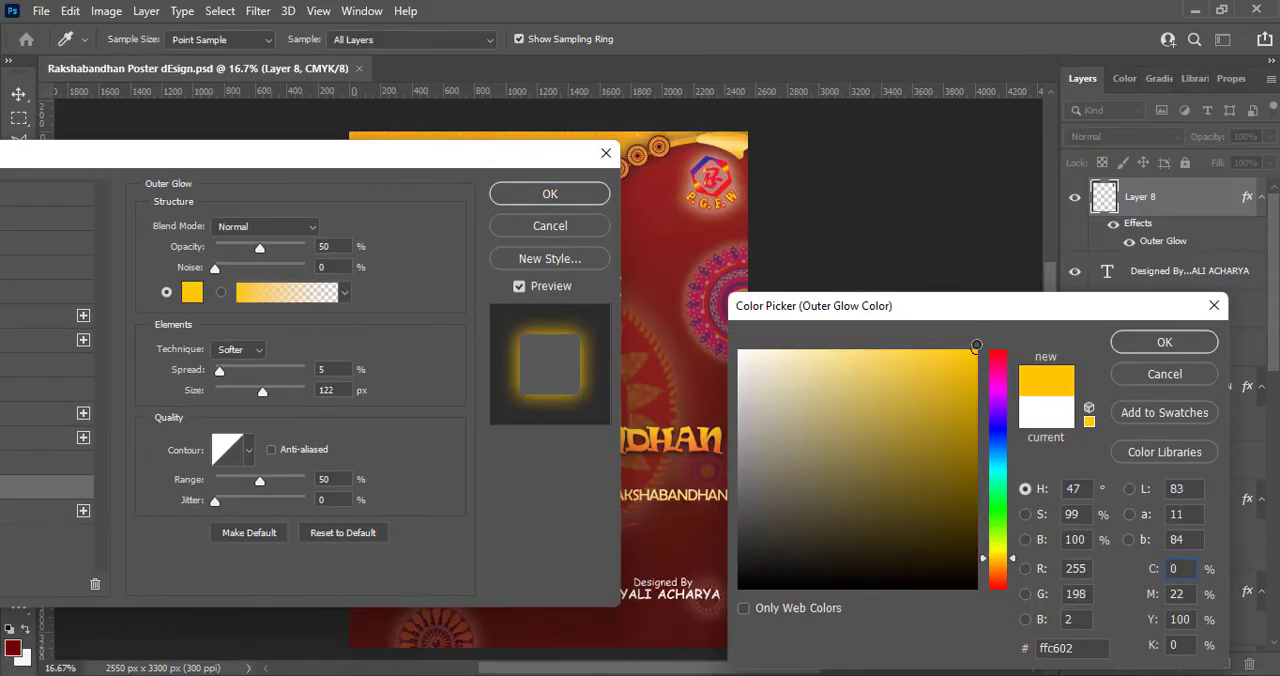
left_click(1165, 343)
- Soften the logo's glow with 27% opacity, minimal spread, a wider size, and a paler color
left_click_drag(262, 398, 234, 397)
left_click_drag(259, 247, 241, 251)
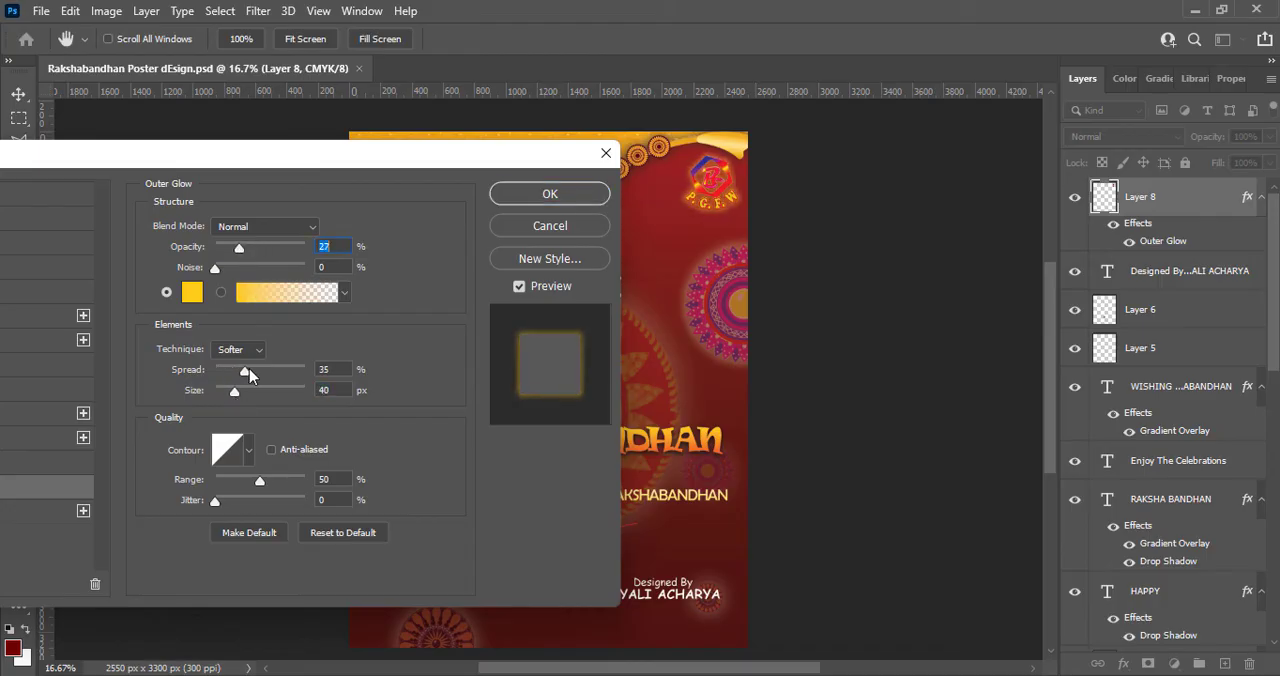
left_click_drag(249, 369, 214, 370)
left_click_drag(234, 391, 261, 393)
left_click(192, 292)
left_click_drag(851, 357, 782, 350)
left_click(1163, 343)
left_click(550, 194)
mouse_move(699, 196)
left_mouse_down()
mouse_move(680, 560)
mouse_move(640, 555)
mouse_move(615, 195)
mouse_move(700, 198)
left_mouse_up()
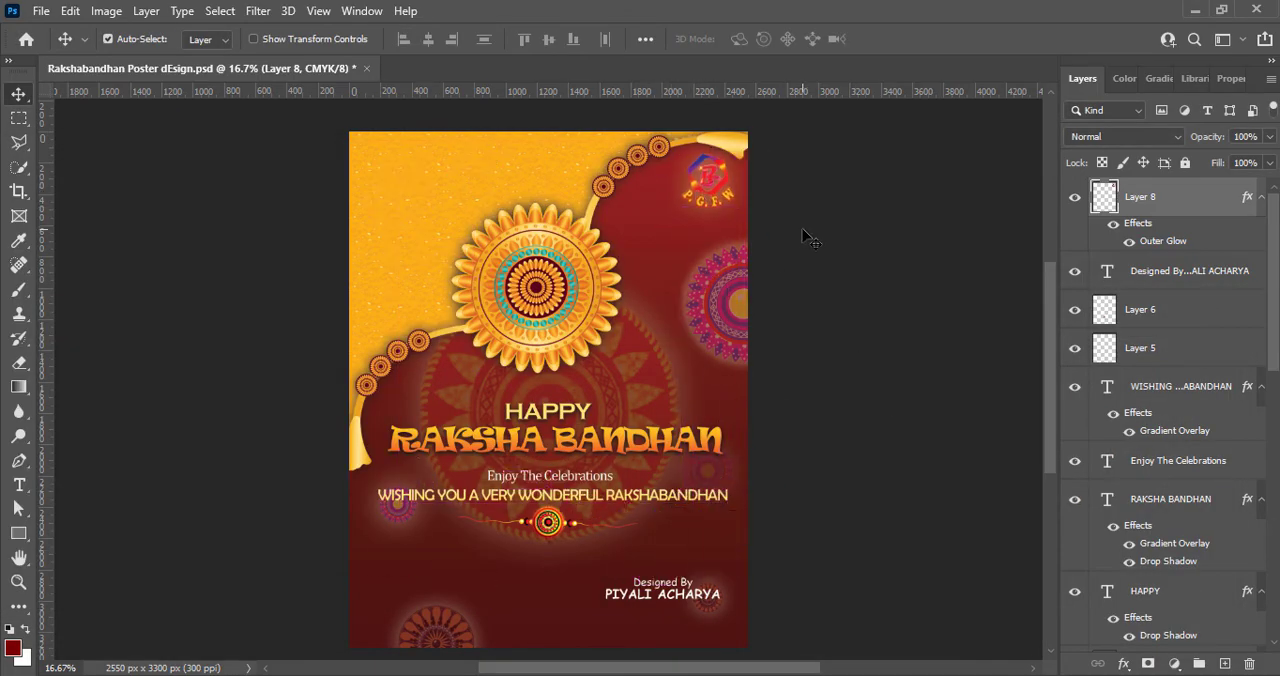
- Add a text line with the designer's e-mail address near the poster's bottom edge on a new layer
key("ctrl+shift+alt+n")
key("t")
left_click(555, 628)
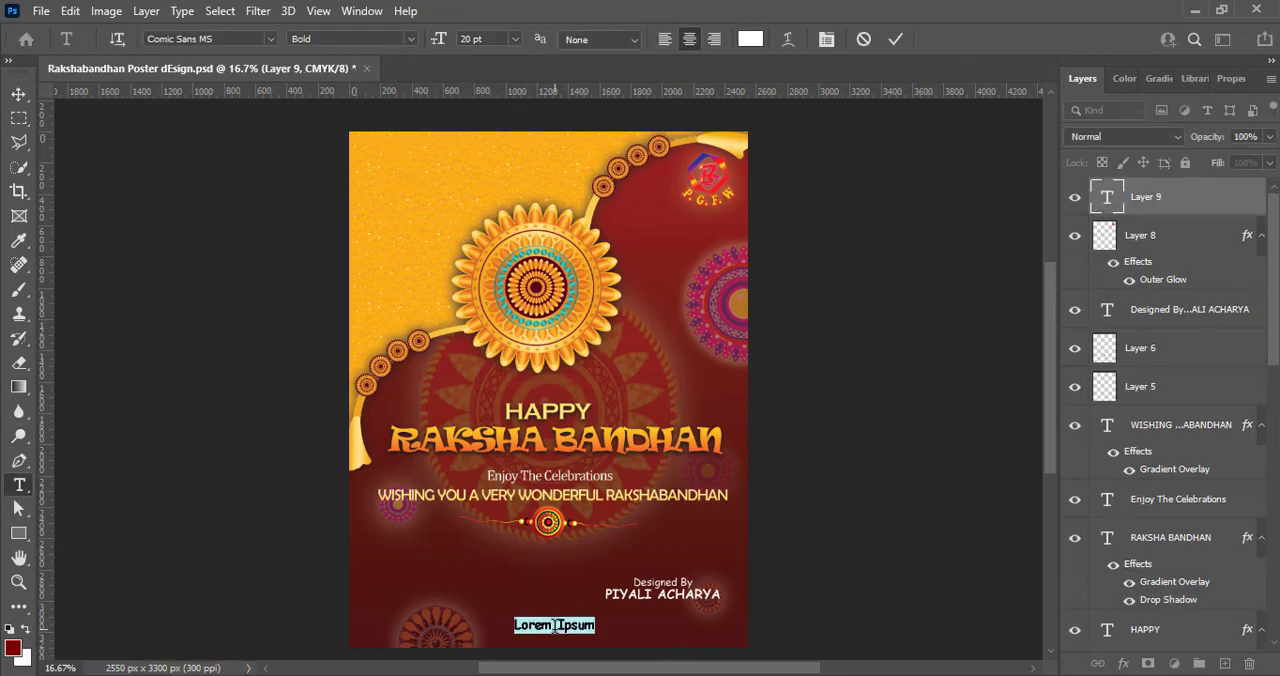
type("P")
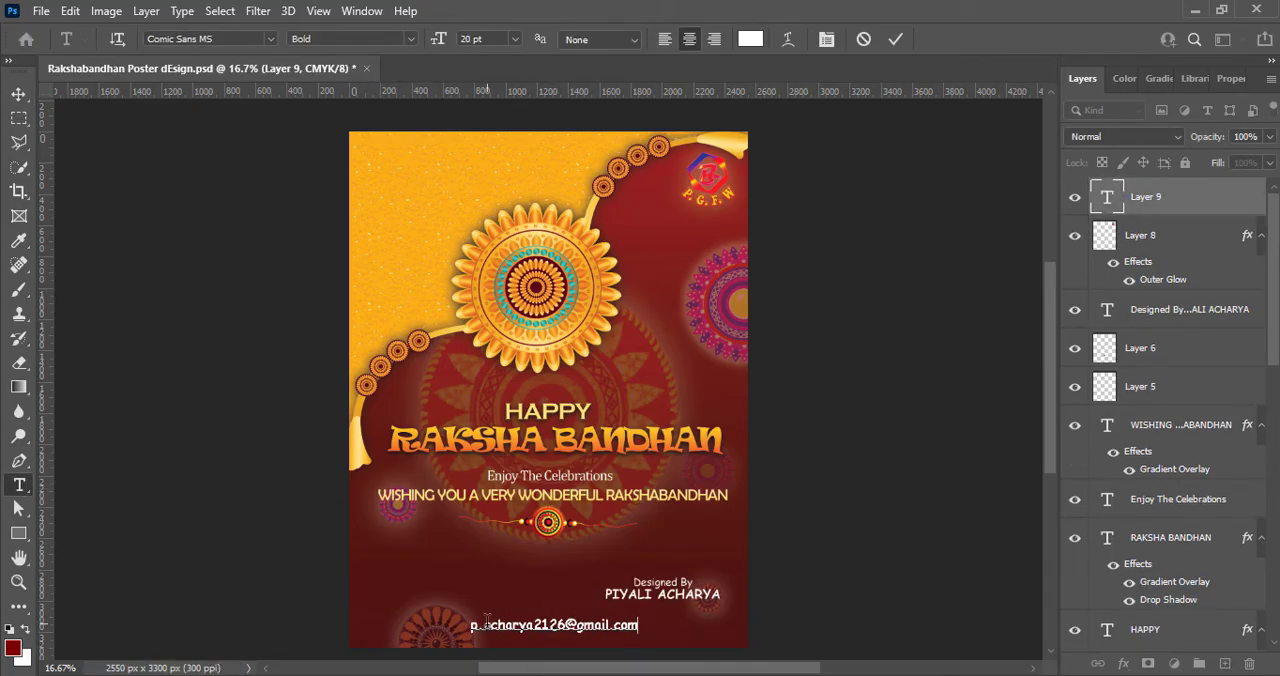
- Format the e-mail line in 18 pt Cambria Regular and position it in the lower right corner beneath a slightly raised credit
key("ctrl+a")
left_click(514, 38)
left_click(496, 193)
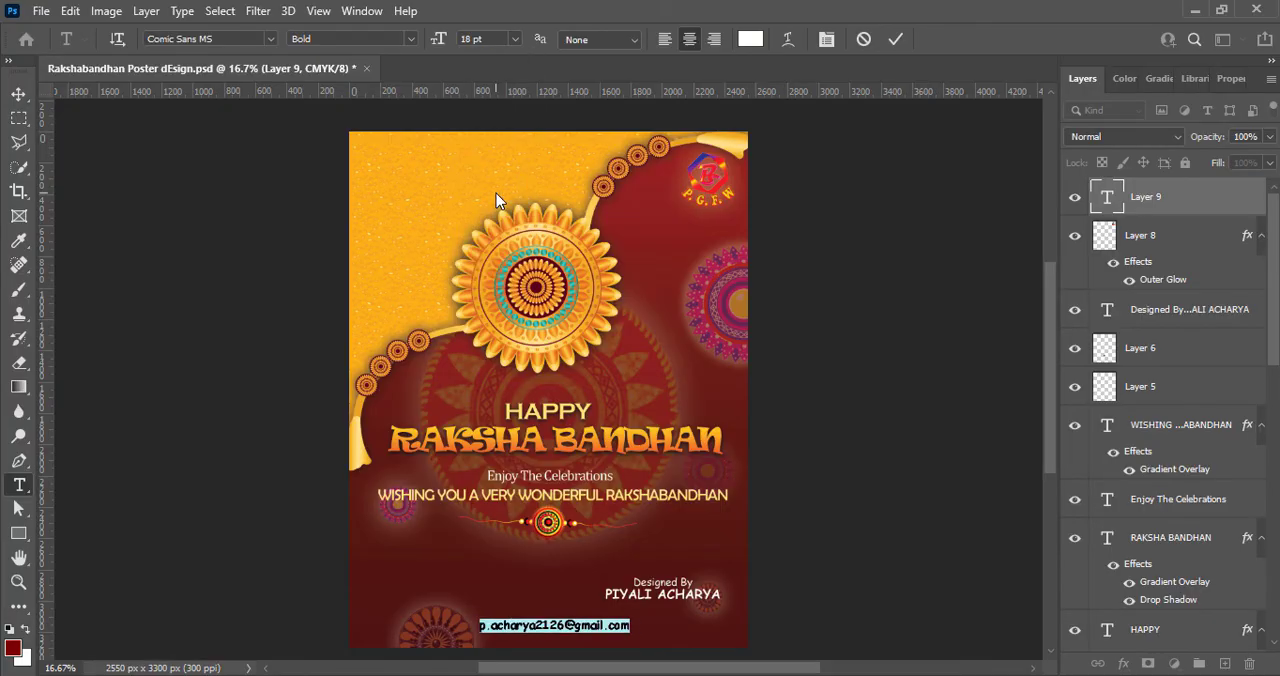
left_click(268, 38)
left_click(262, 162)
left_click(410, 38)
left_click(381, 57)
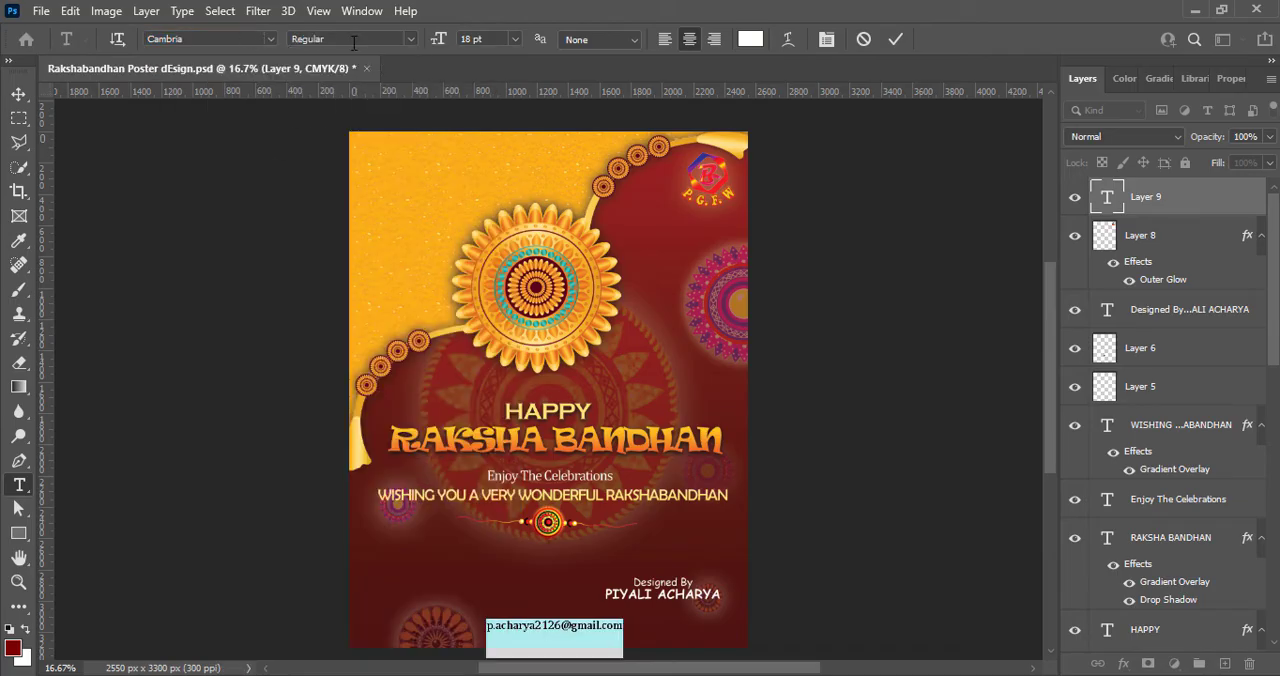
left_click(895, 38)
key("v")
left_click_drag(590, 628, 673, 580)
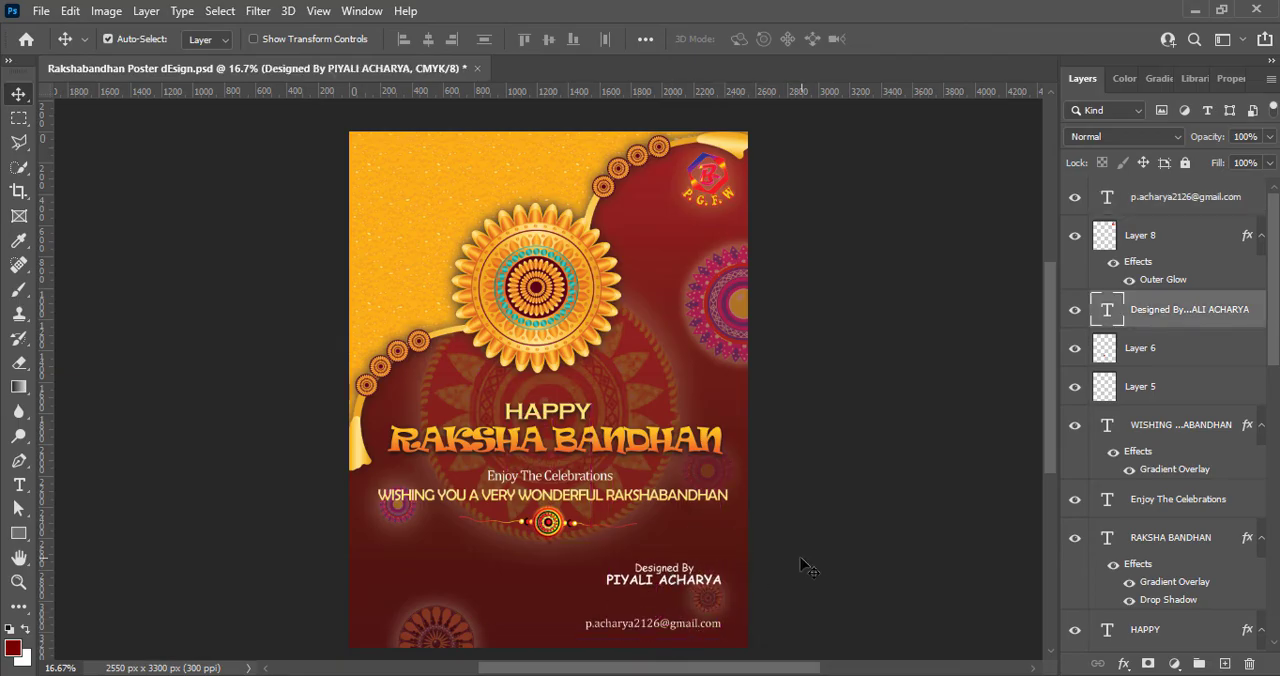
- Duplicate the e-mail line just above itself and replace the copy's text with the phone number
left_click_drag(636, 627, 630, 606)
double_click(629, 604)
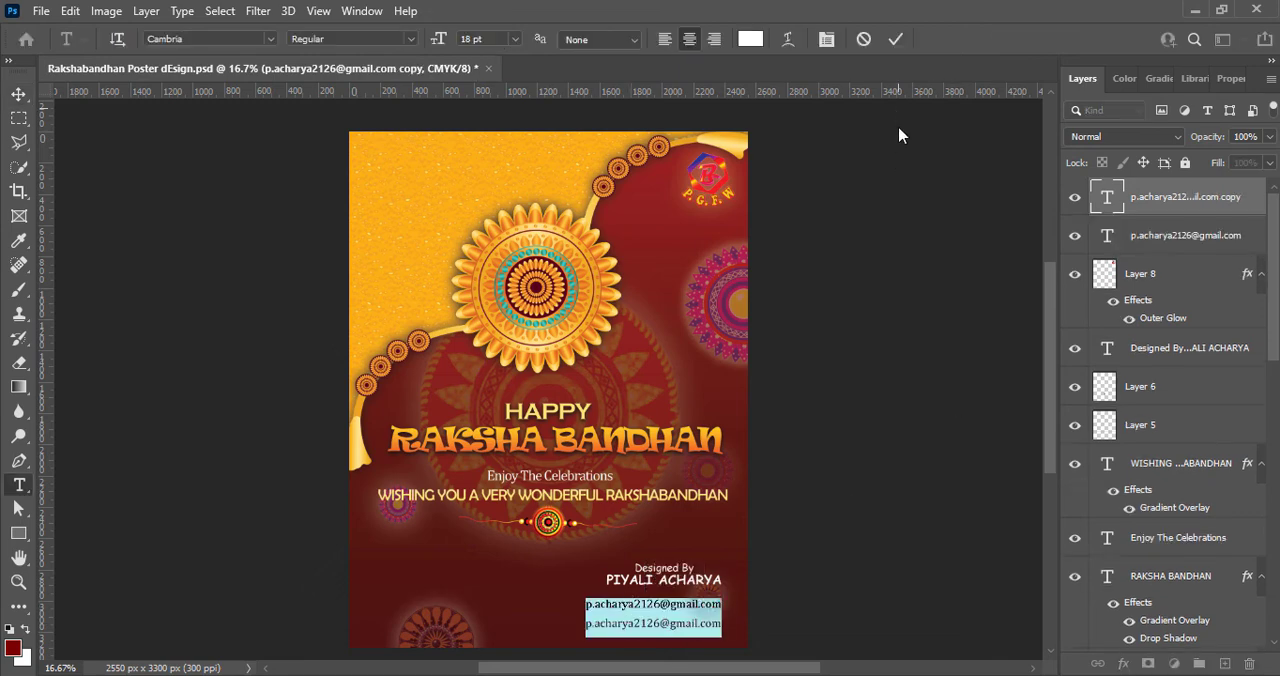
key("BackSpace")
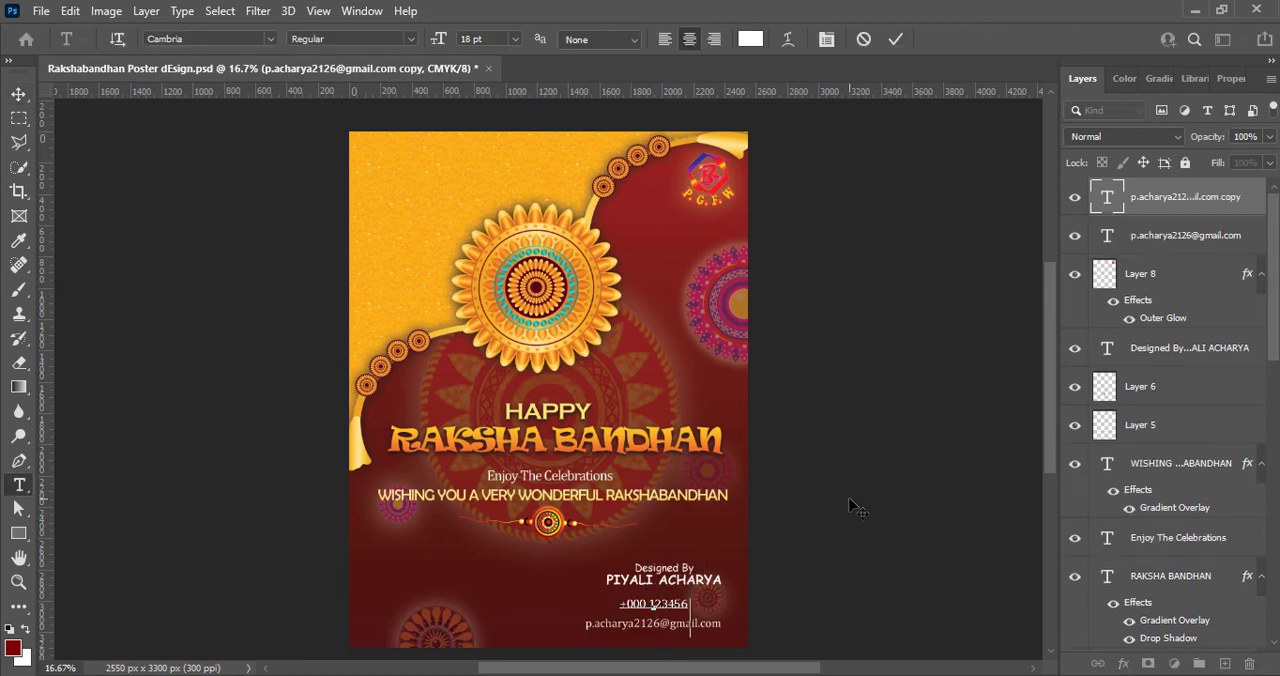
- Make the phone number line larger and bold
left_click_drag(609, 603, 716, 613)
left_click(514, 41)
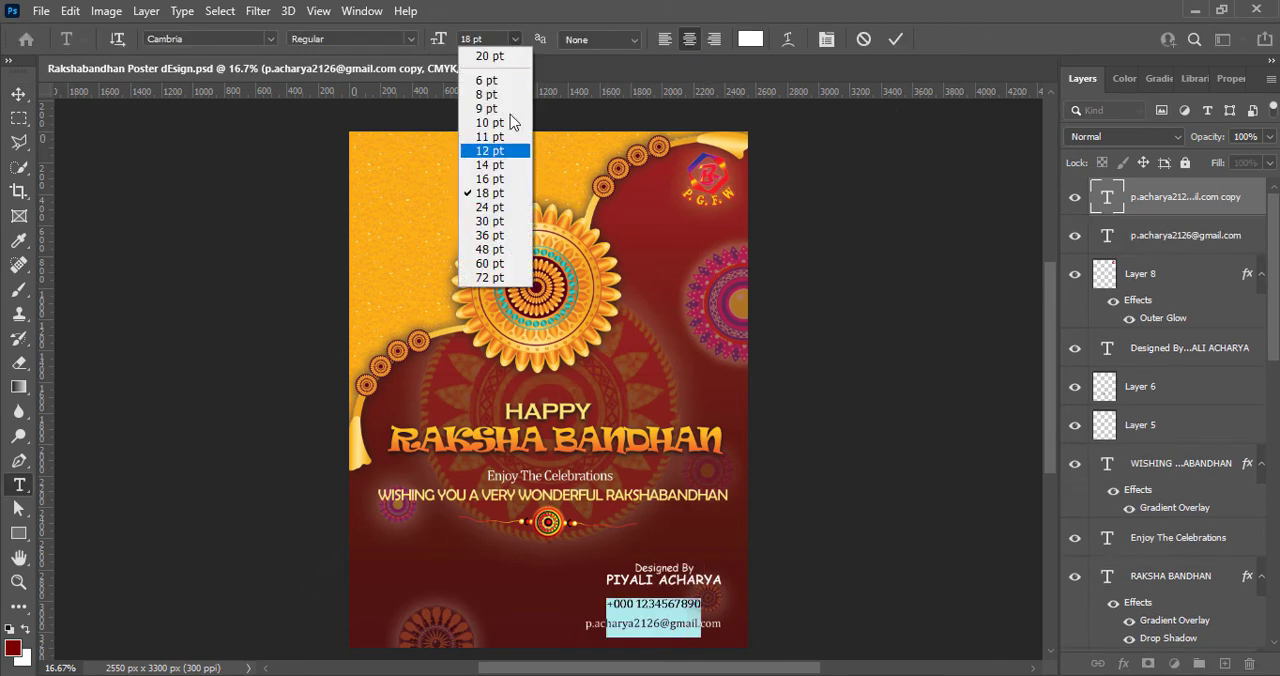
left_click_drag(476, 40, 463, 106)
left_click(411, 40)
left_click(372, 91)
left_click(895, 39)
key("v")
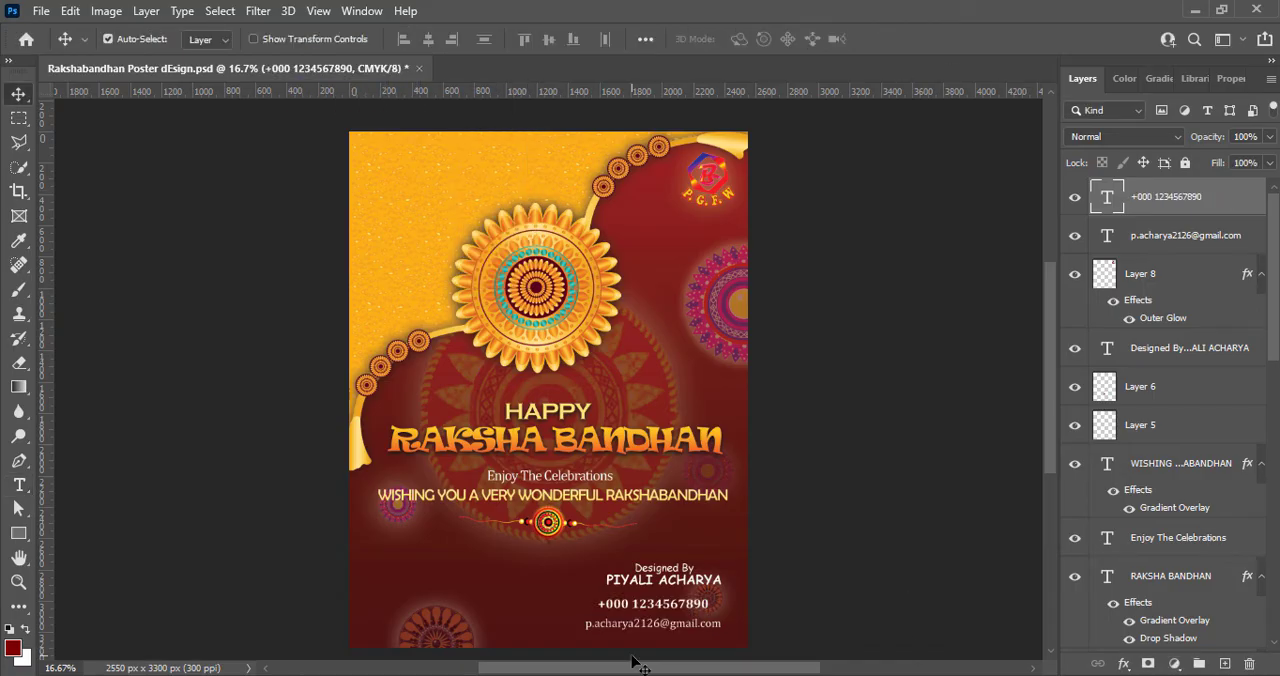
- Align the phone number's right edge with the e-mail line, lower the credit to just above it, and nudge the logo left
mouse_move(674, 605)
left_mouse_down()
mouse_move(686, 609)
mouse_move(682, 599)
left_mouse_up()
left_click(822, 556)
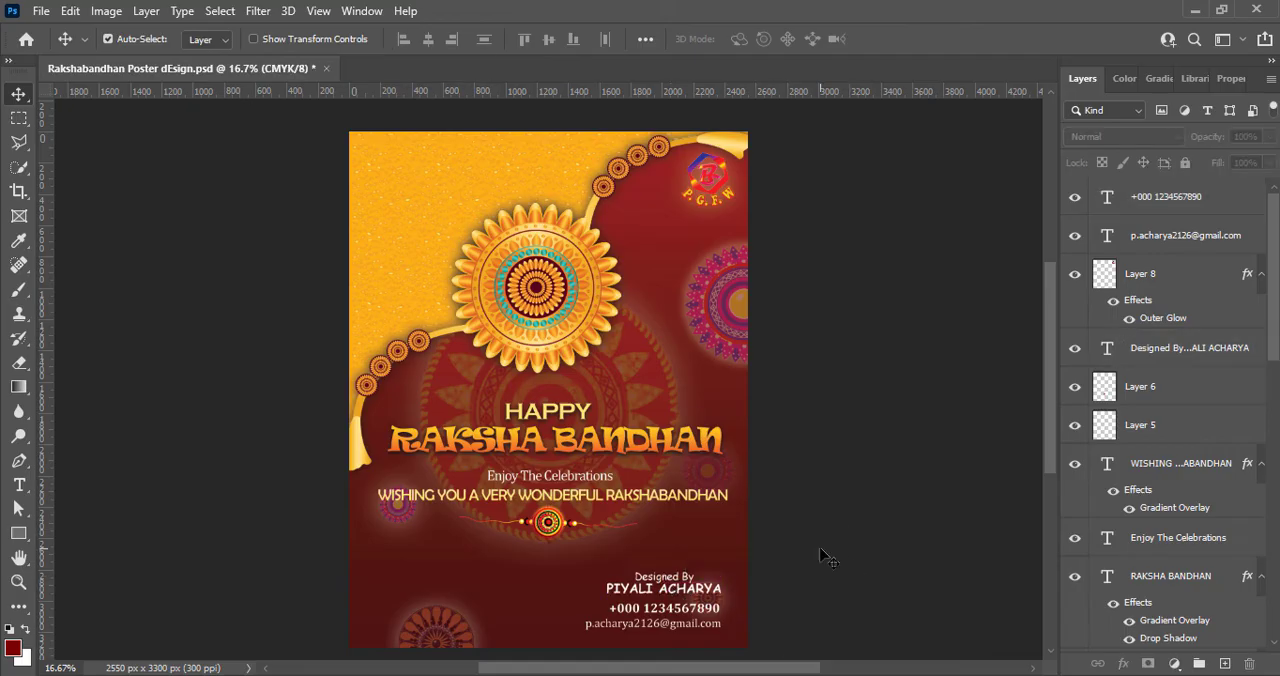
left_click(713, 178)
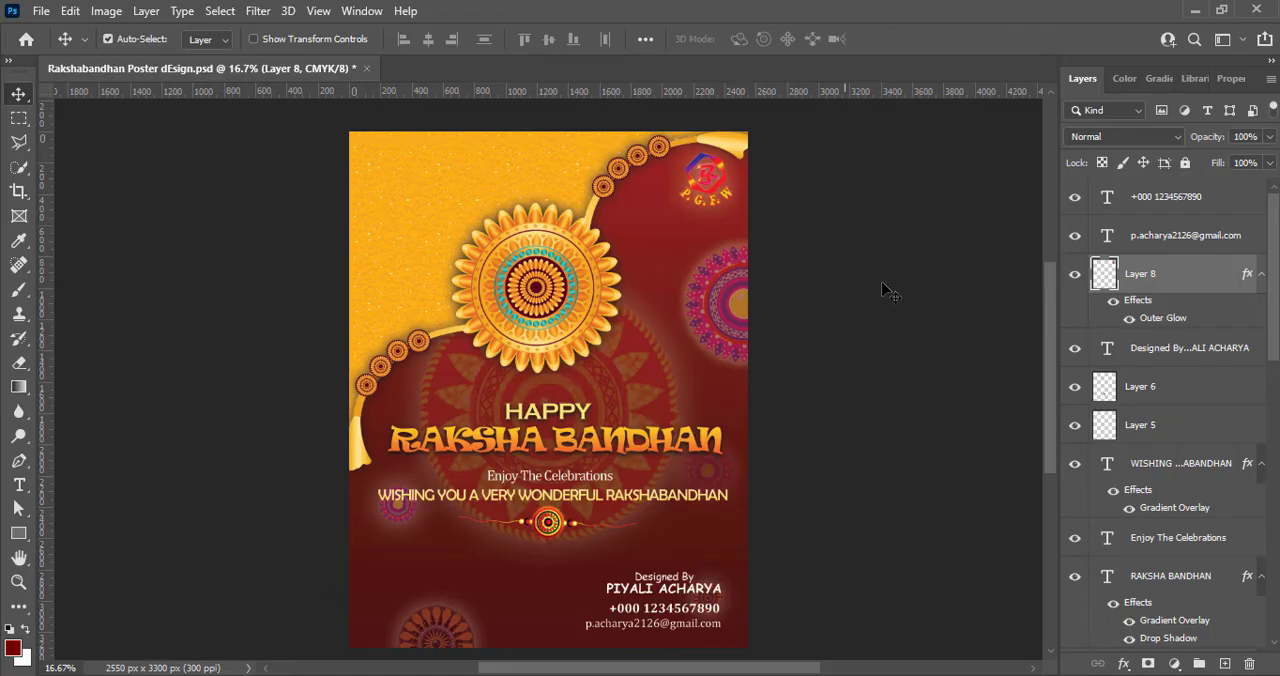
left_click(900, 337)
- Add a drop shadow to the designer credit with 75% opacity, 90° angle, 3 px distance, 3% spread and 8 px size
left_click(700, 590)
double_click(1098, 356)
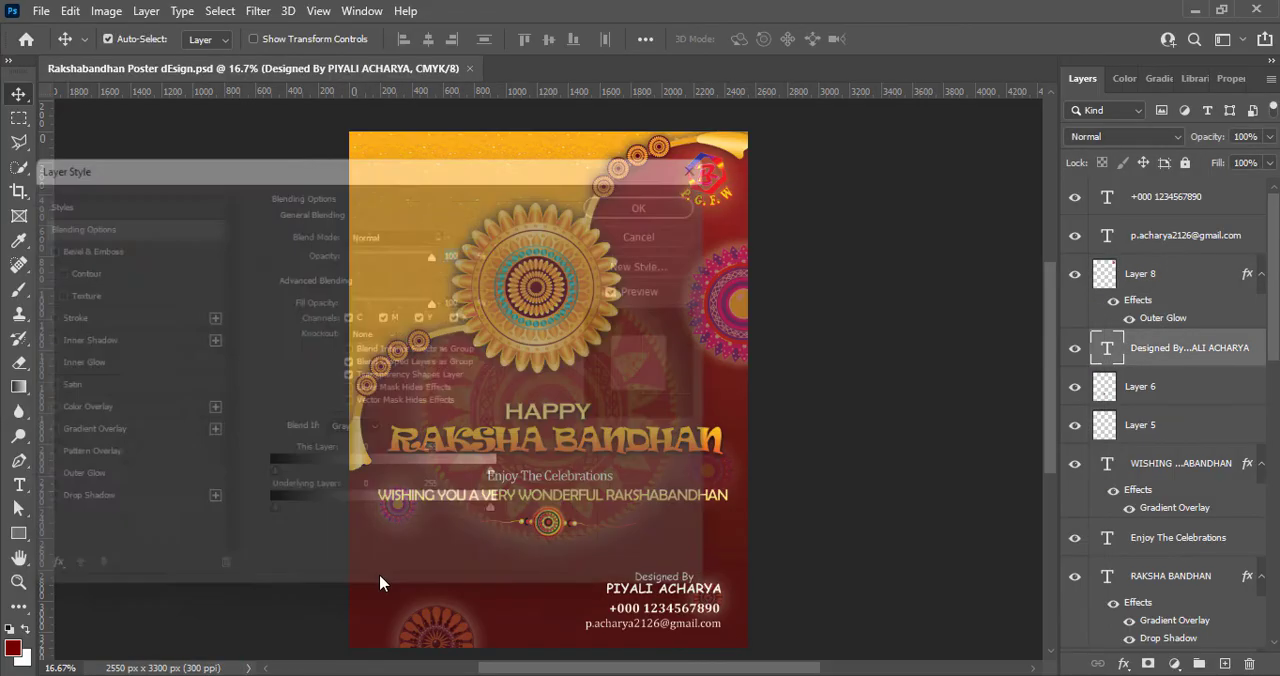
left_click(22, 514)
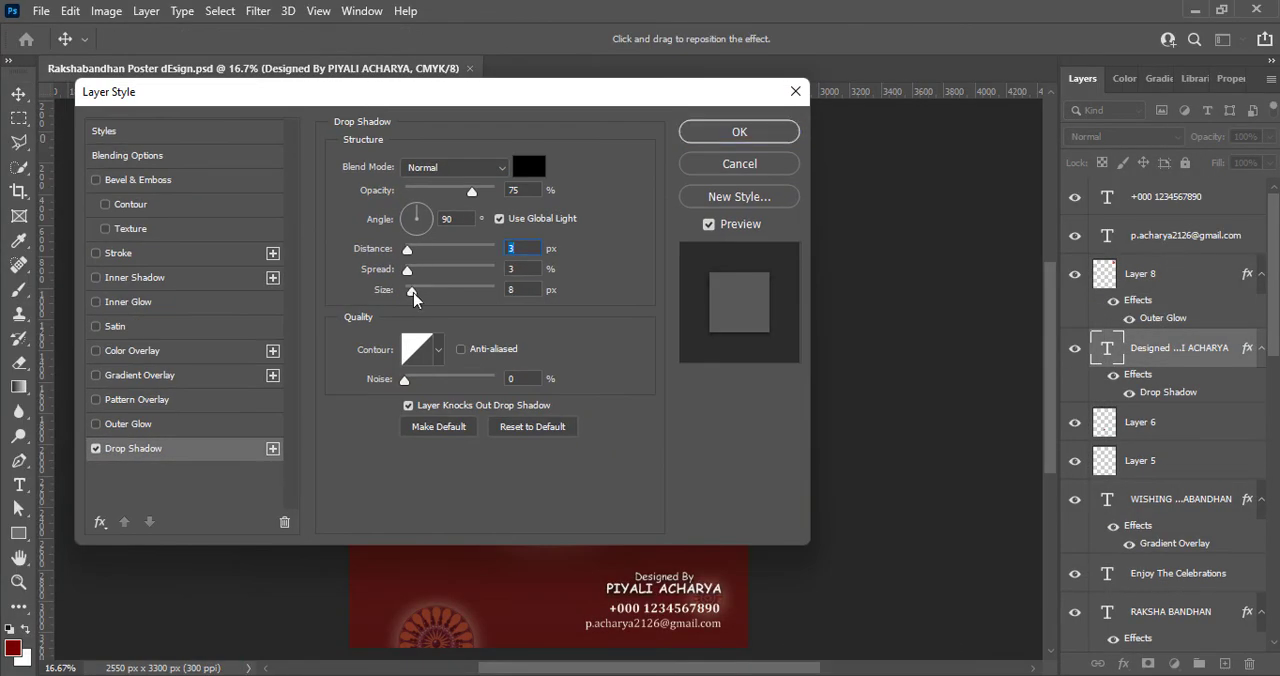
left_click(698, 138)
- Add drop shadows to the phone number and e-mail text layers
left_click(728, 611)
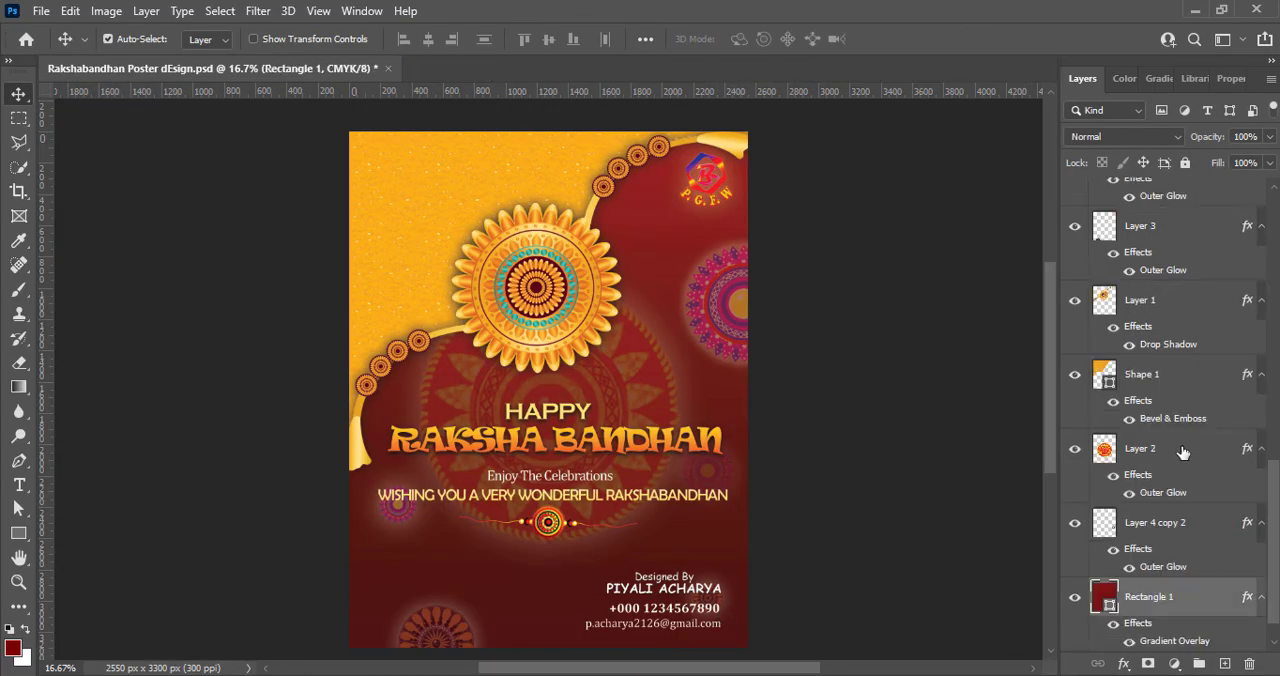
scroll(1183, 452, "up", 10)
right_click(1103, 197)
left_click(1108, 207)
left_click(96, 449)
left_click(740, 134)
double_click(1107, 271)
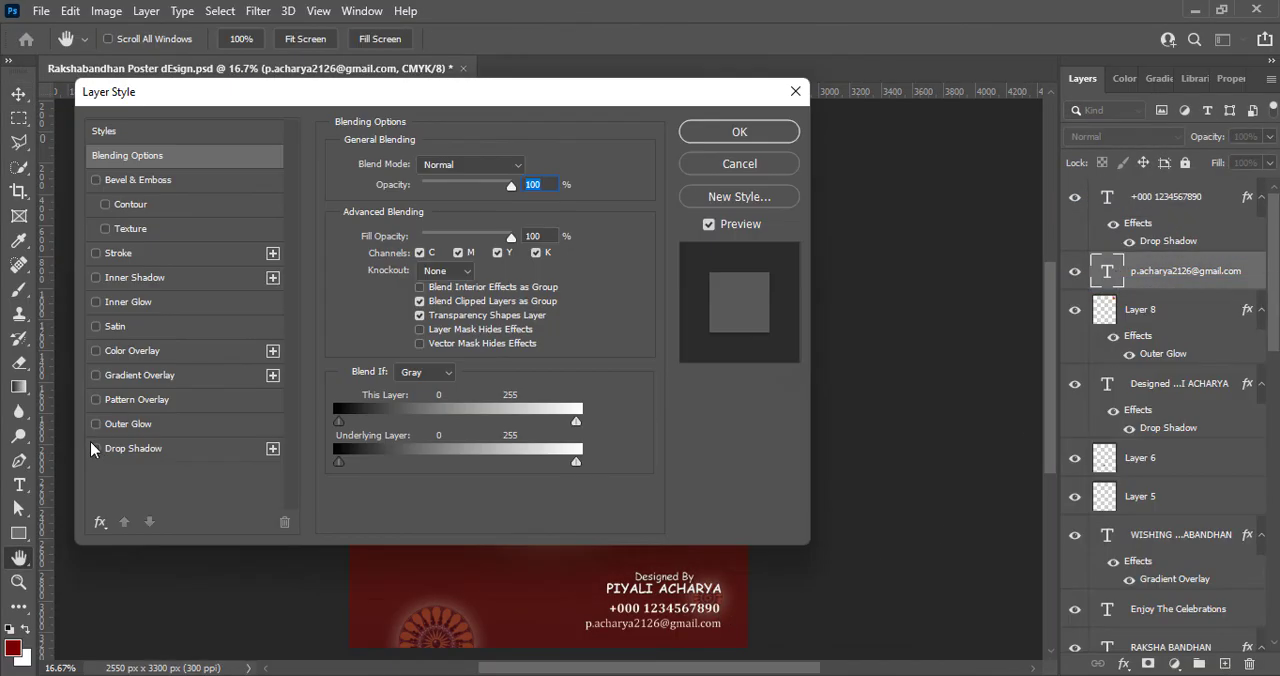
left_click(96, 449)
left_click(740, 132)
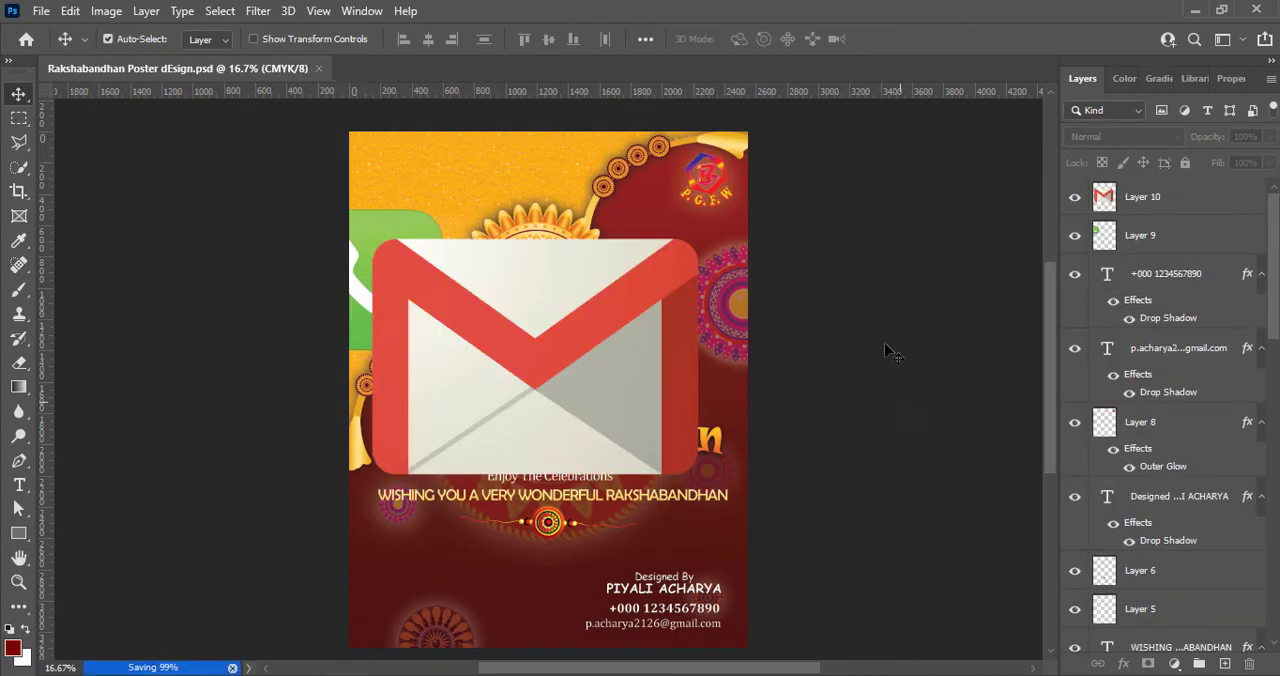
- Scale the red mail icon down to about 7.3% and place it just left of the e-mail line
left_click(645, 320)
key("ctrl+t")
left_click_drag(726, 215, 496, 381)
left_click_drag(408, 457, 505, 604)
left_click_drag(596, 525, 558, 620)
left_click_drag(591, 588, 550, 626)
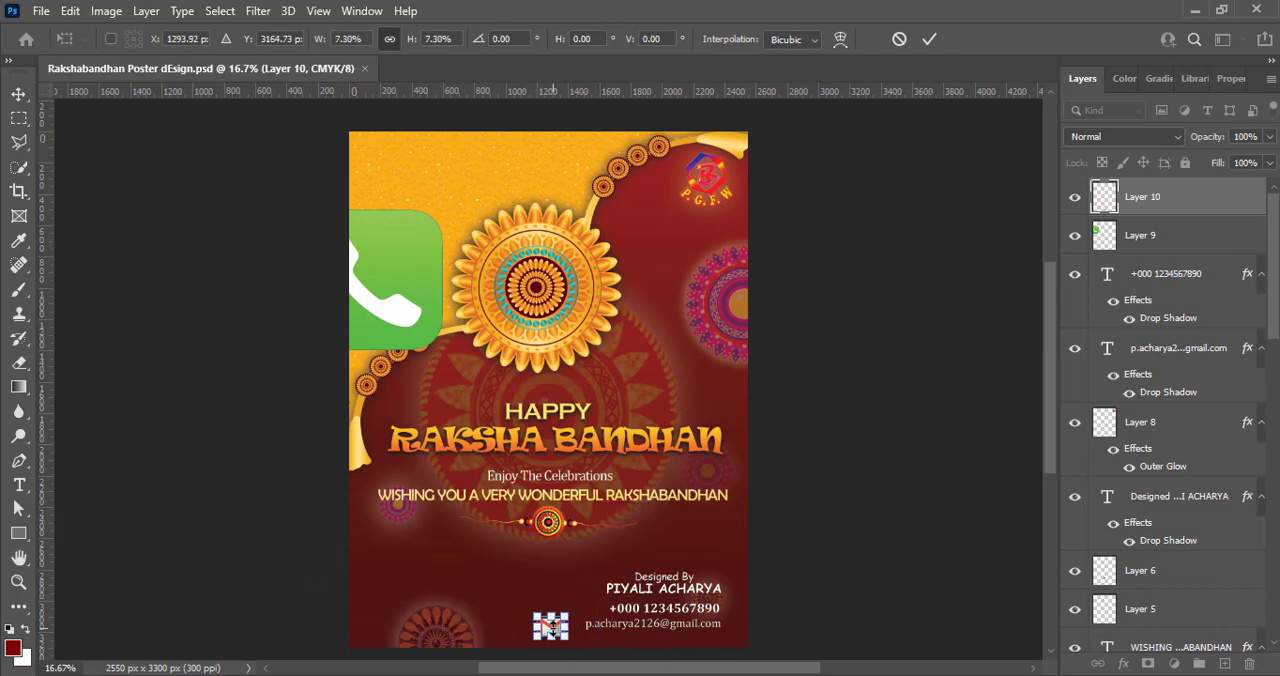
key("Return")
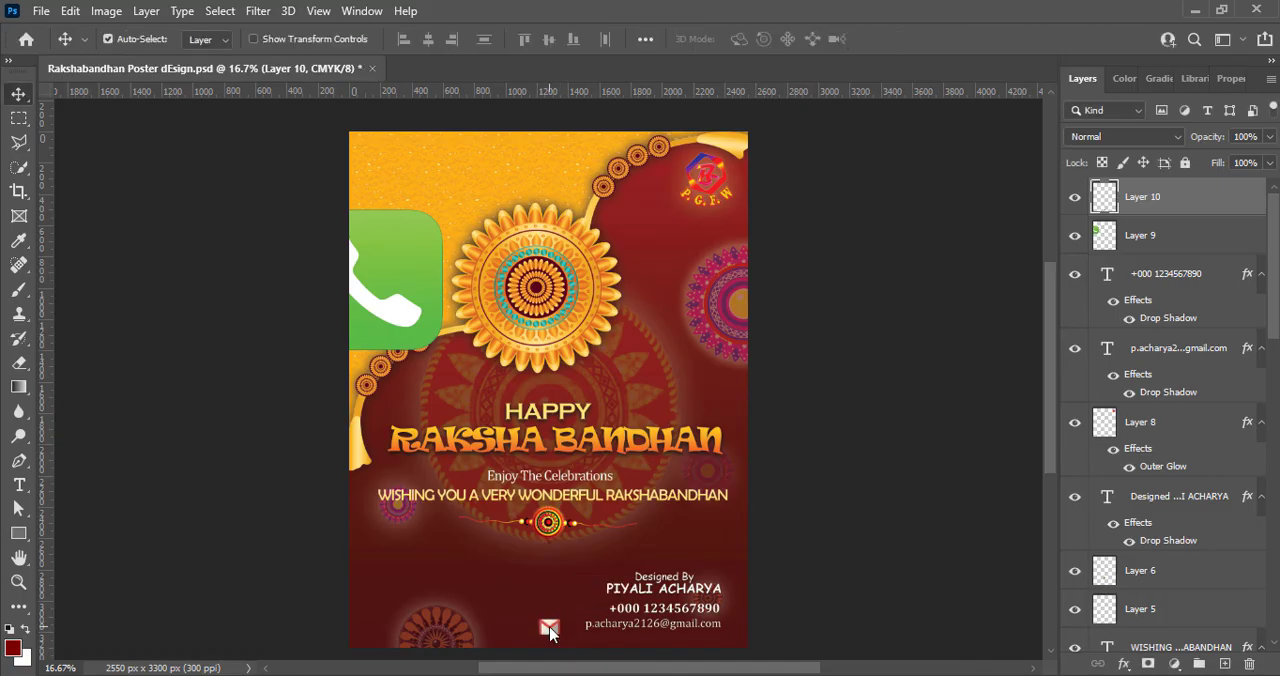
- Increase the mail icon's contrast with an S-shaped Curves adjustment on the CMYK channel
left_click(106, 11)
mouse_move(130, 57)
left_click(314, 98)
left_click_drag(530, 275, 506, 226)
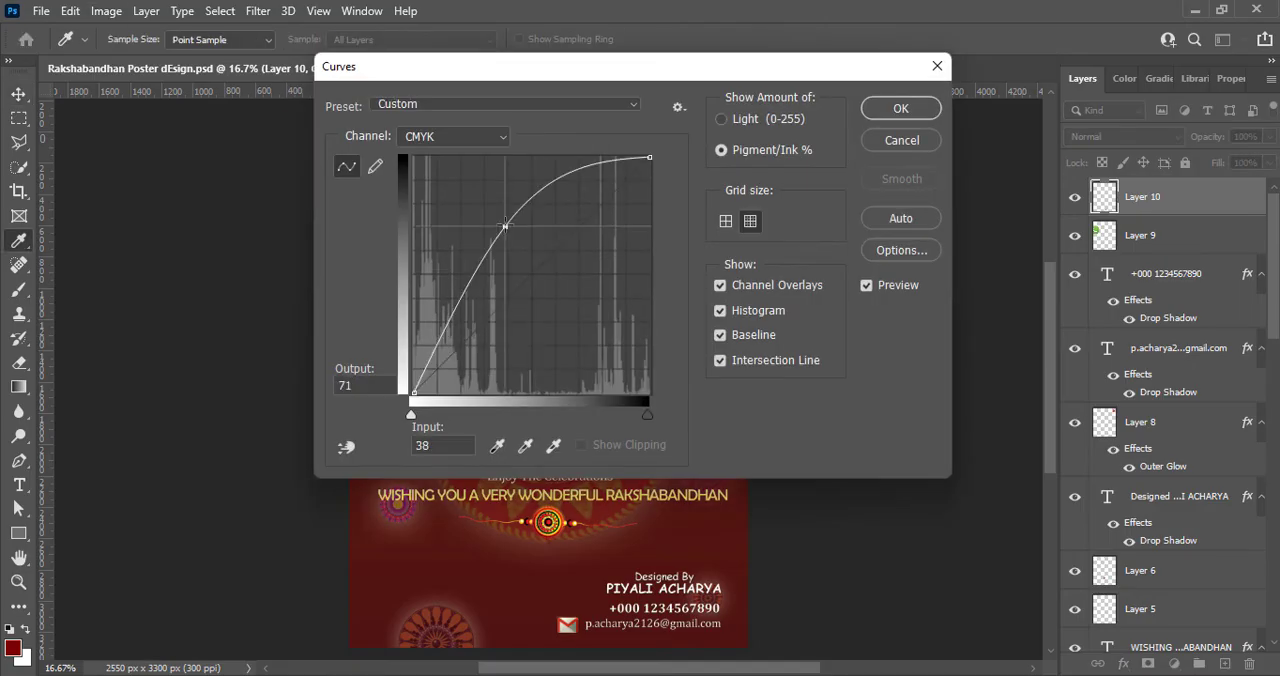
left_click_drag(461, 297, 490, 324)
left_click(901, 109)
- Move the green phone icon fully onto the poster and boost its contrast with an S-shaped CMYK Curves adjustment
left_click(406, 259)
left_click_drag(453, 271, 531, 302)
left_click(106, 11)
left_click(345, 99)
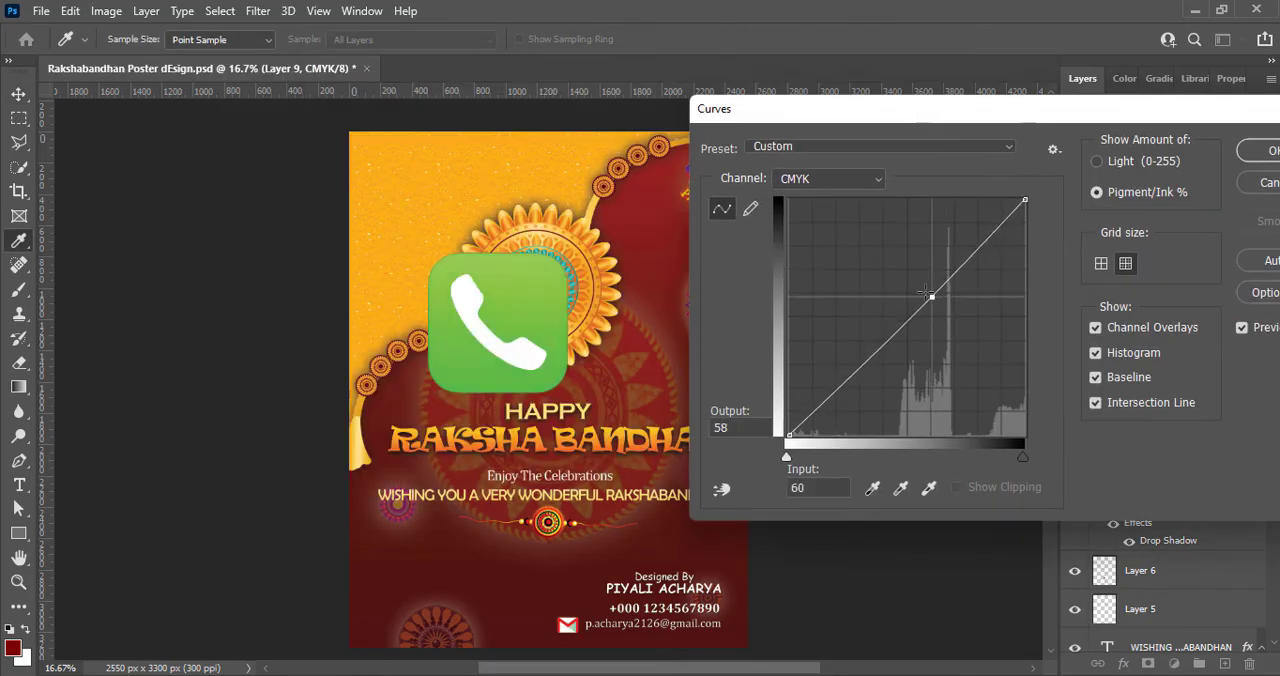
left_click_drag(931, 297, 891, 266)
left_click_drag(848, 336, 866, 359)
left_click(1258, 151)
- Shrink the green phone icon to text height, place it just left of the phone number, and save the poster
key("ctrl+t")
left_click_drag(568, 253, 482, 339)
left_click_drag(460, 362, 608, 587)
left_click_drag(633, 565, 596, 610)
key("Return")
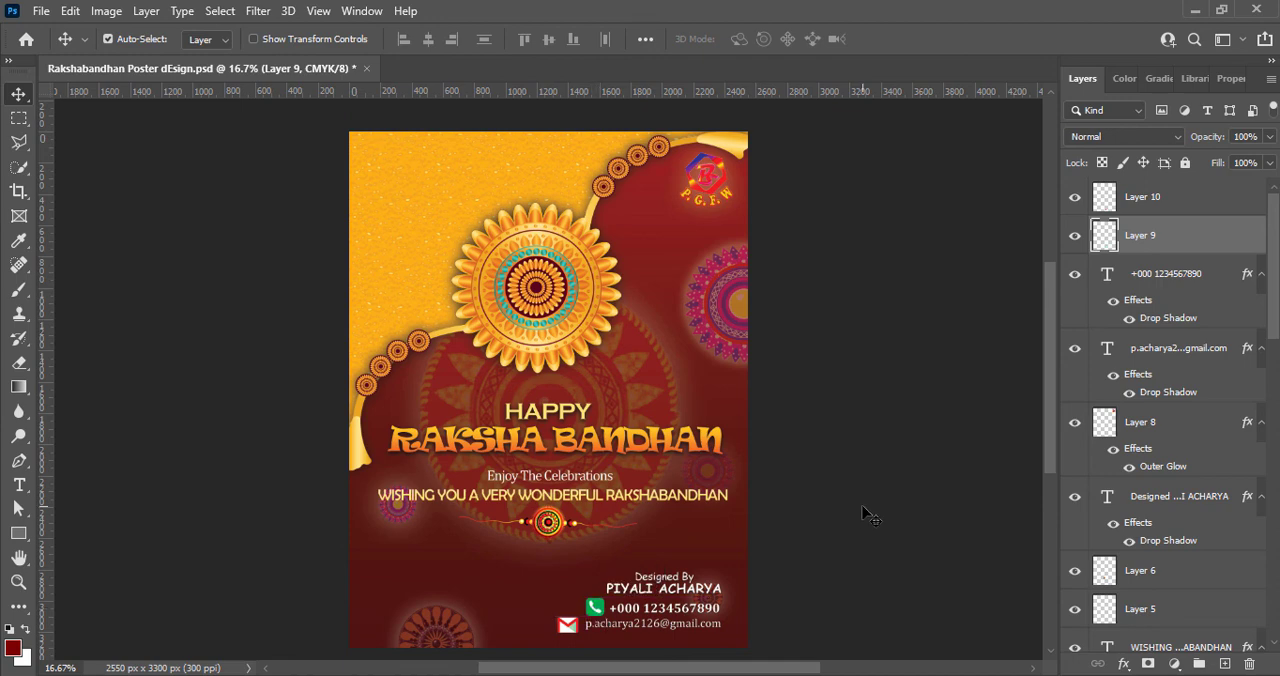
left_click(868, 515)
key("ctrl+s")
- Give Layer 6 a yellow outer glow with 27% opacity, 4% spread and 59 px size
right_click(1105, 578)
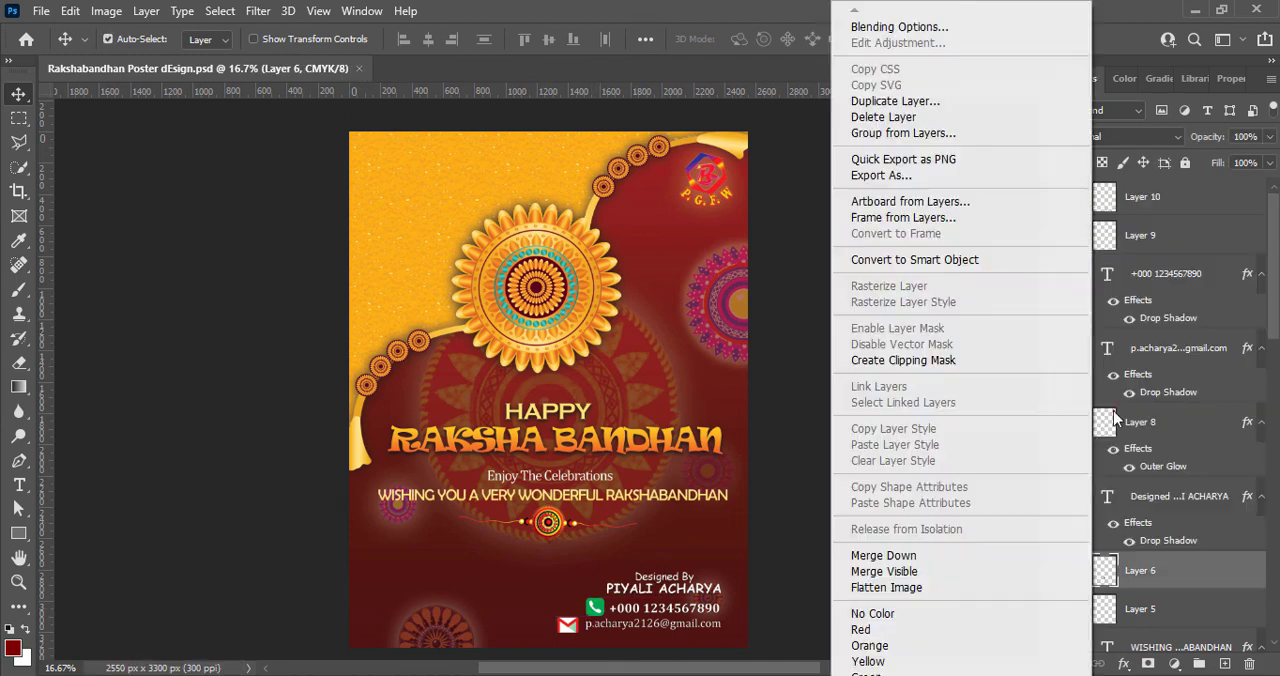
left_click(900, 28)
left_click_drag(405, 93, 986, 142)
left_click(713, 475)
left_click_drag(1003, 378, 1010, 378)
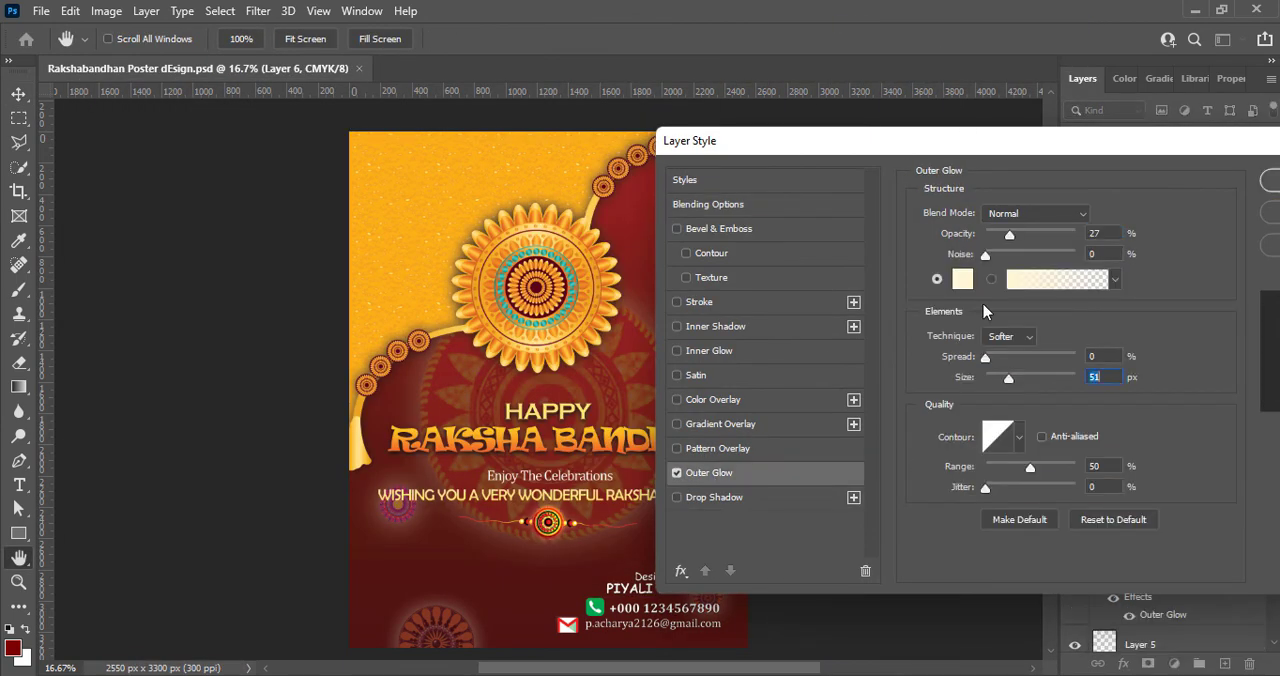
left_click(963, 280)
left_click(966, 351)
left_click(997, 556)
left_click(1163, 343)
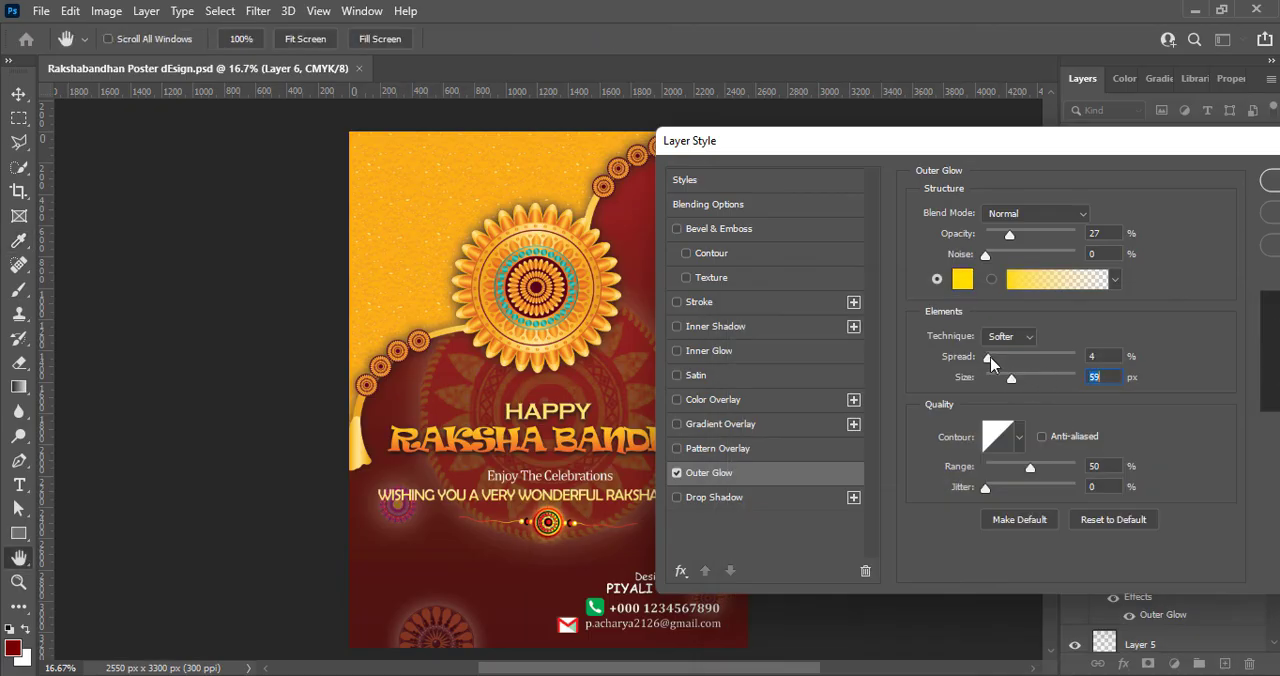
key("Return")
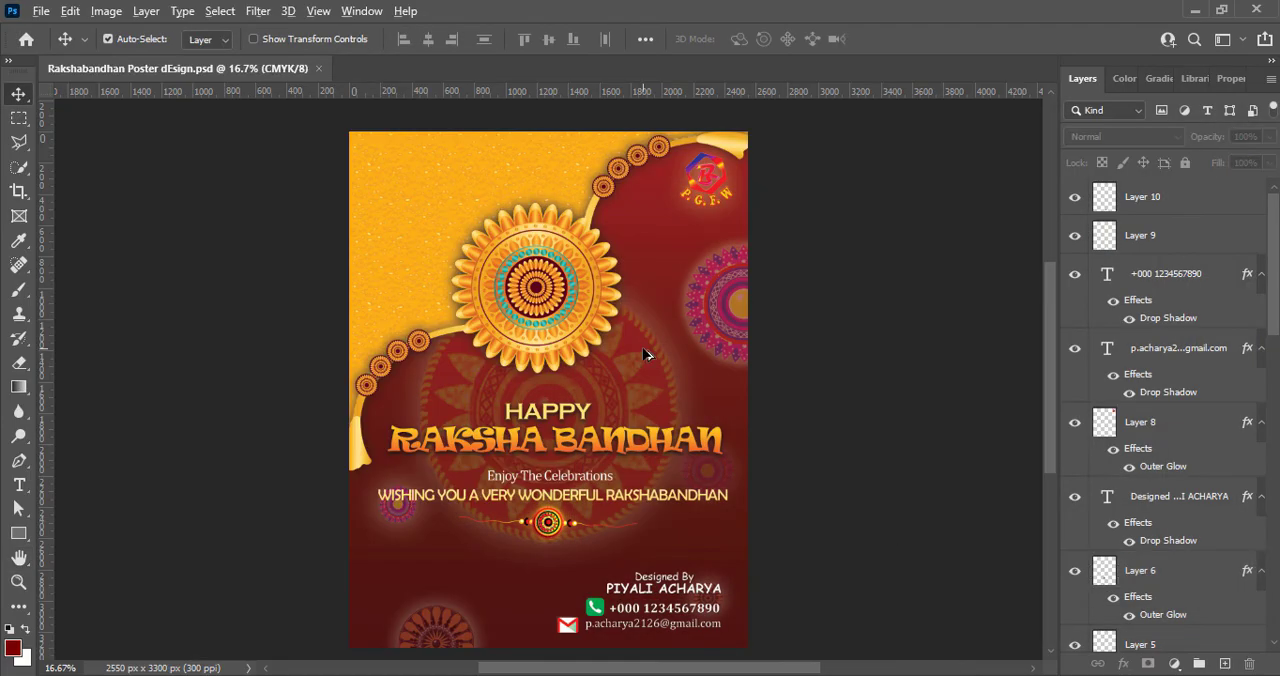
- Examine the finished poster's composition and details at closer and wider magnifications
scroll(643, 355, "down", 2)
scroll(643, 355, "up", 2)
scroll(643, 355, "up", 2)
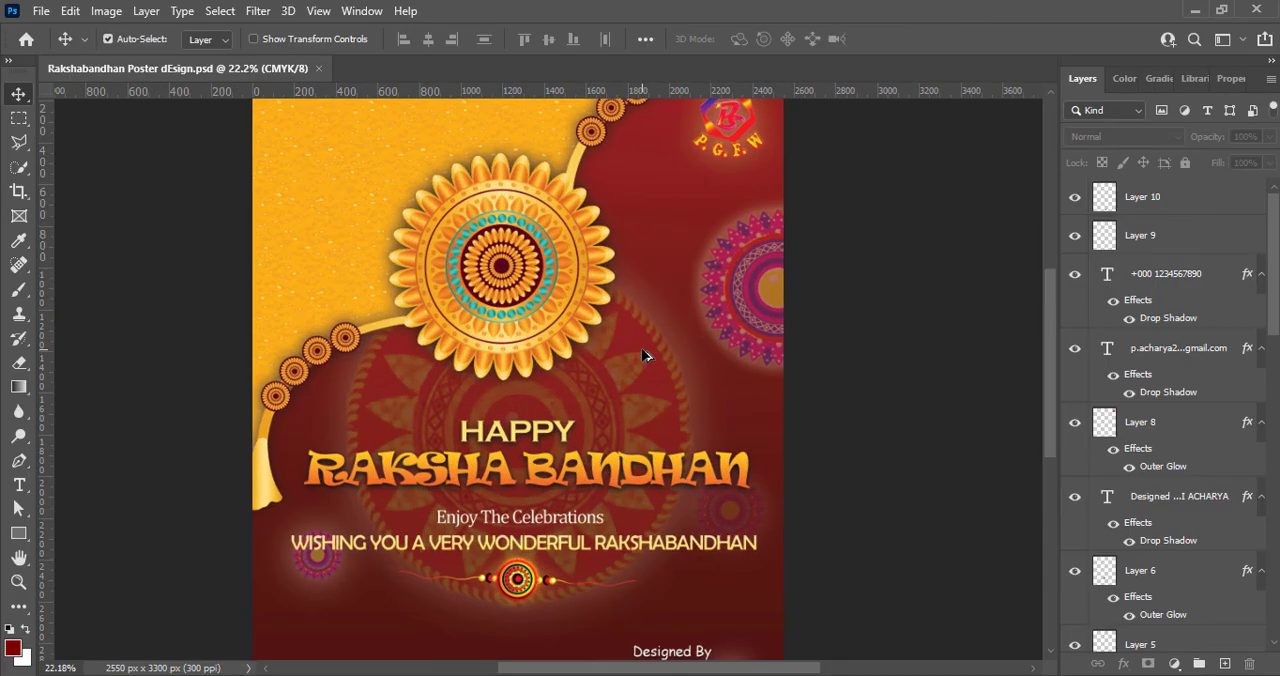
scroll(645, 358, "down", 3)
scroll(645, 360, "down", 3)
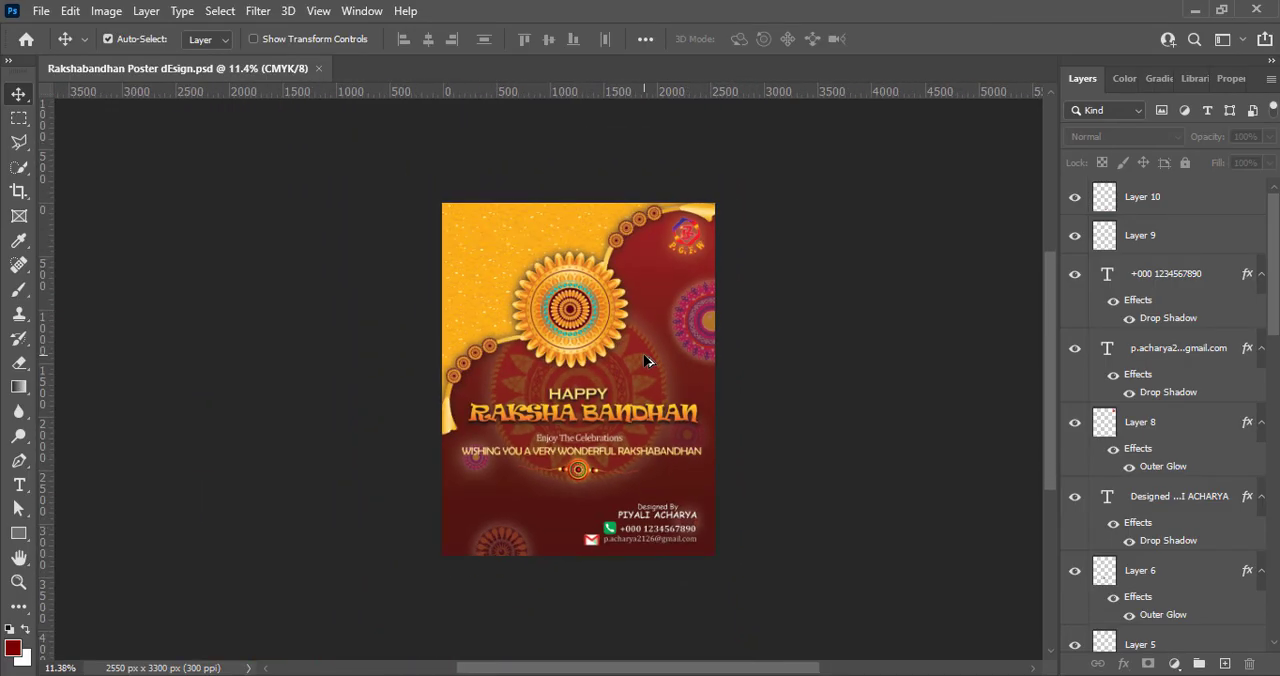
scroll(647, 362, "up", 3)
scroll(648, 364, "up", 1)
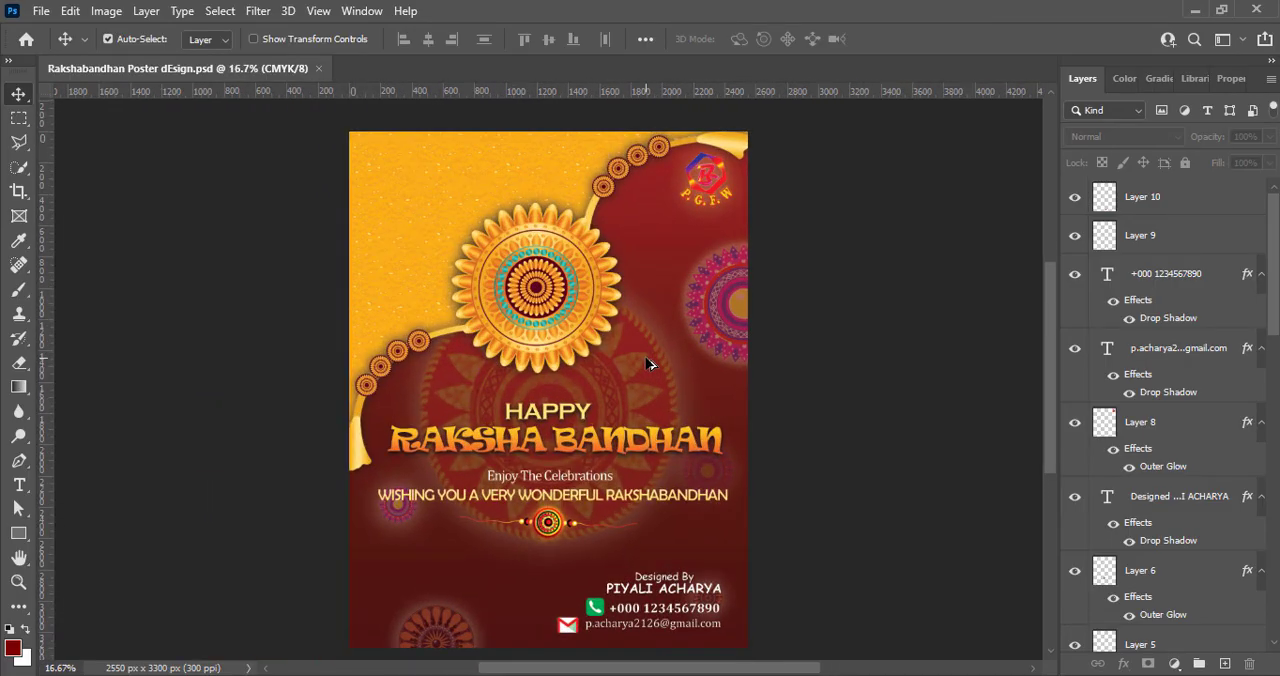